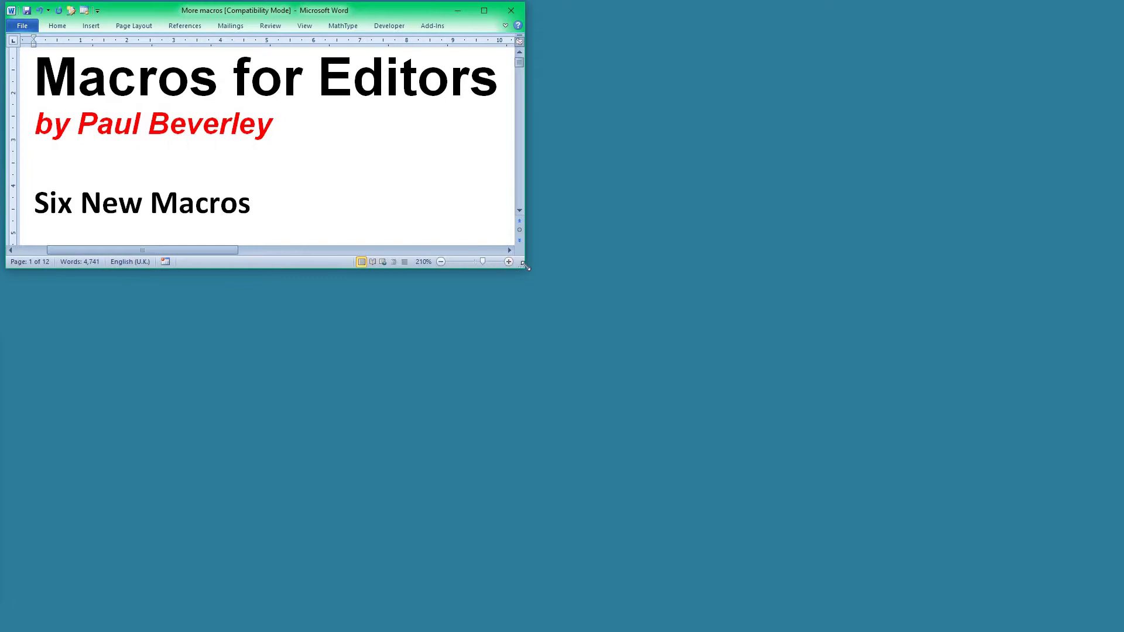
Enlarge the Word window until the BordersAddToText example sentence and both word-list lines below it show
drag(525, 267, 569, 356)
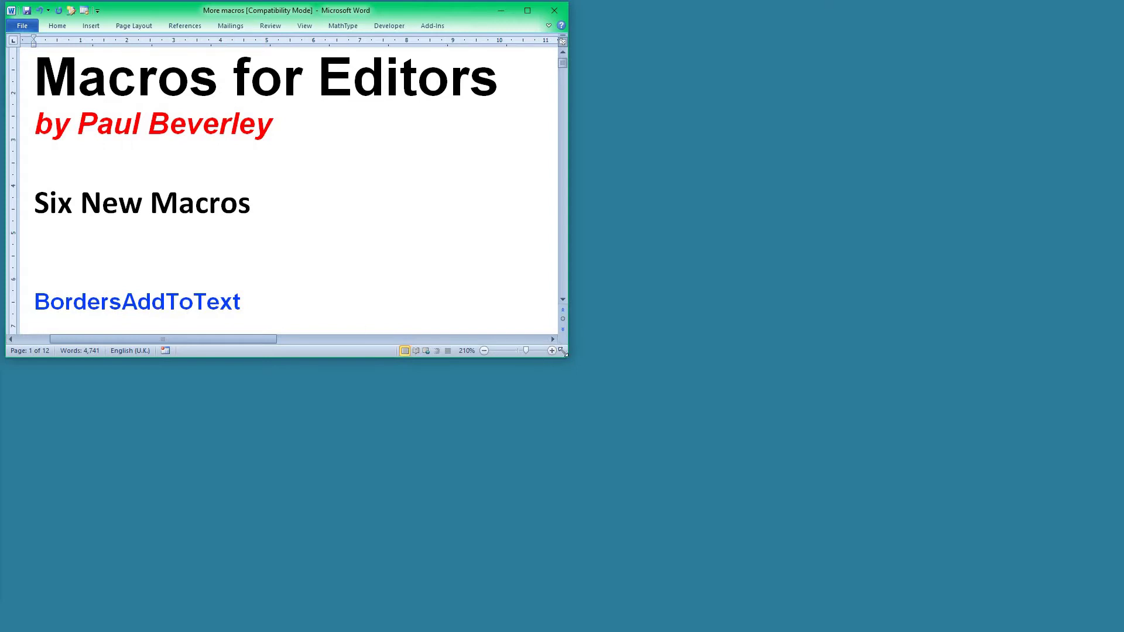
drag(565, 355, 591, 426)
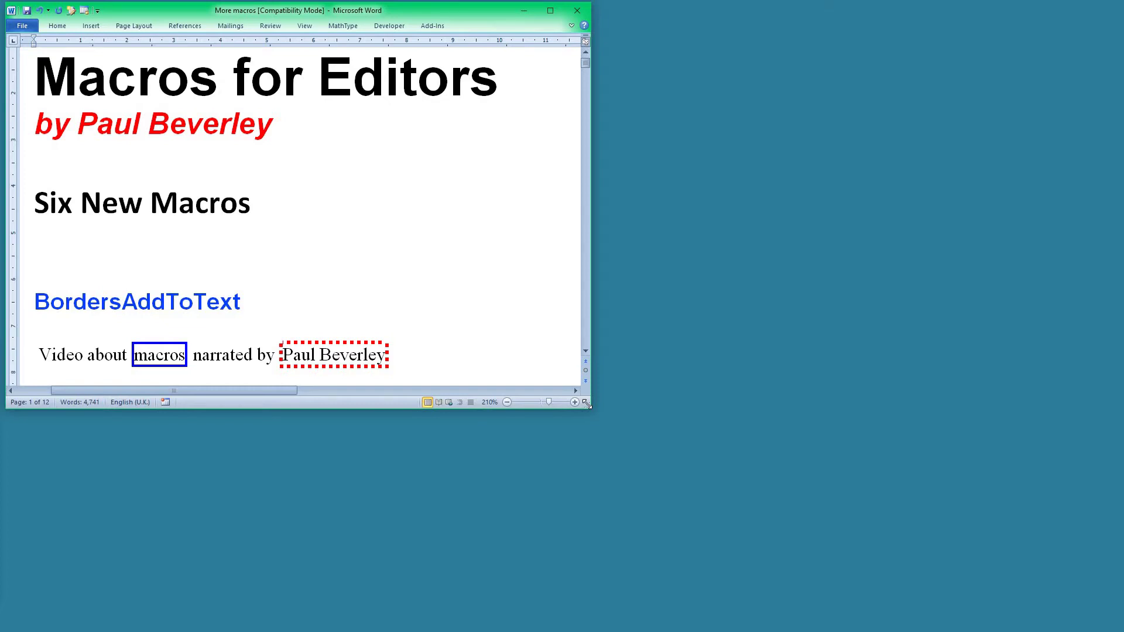
drag(587, 403, 593, 509)
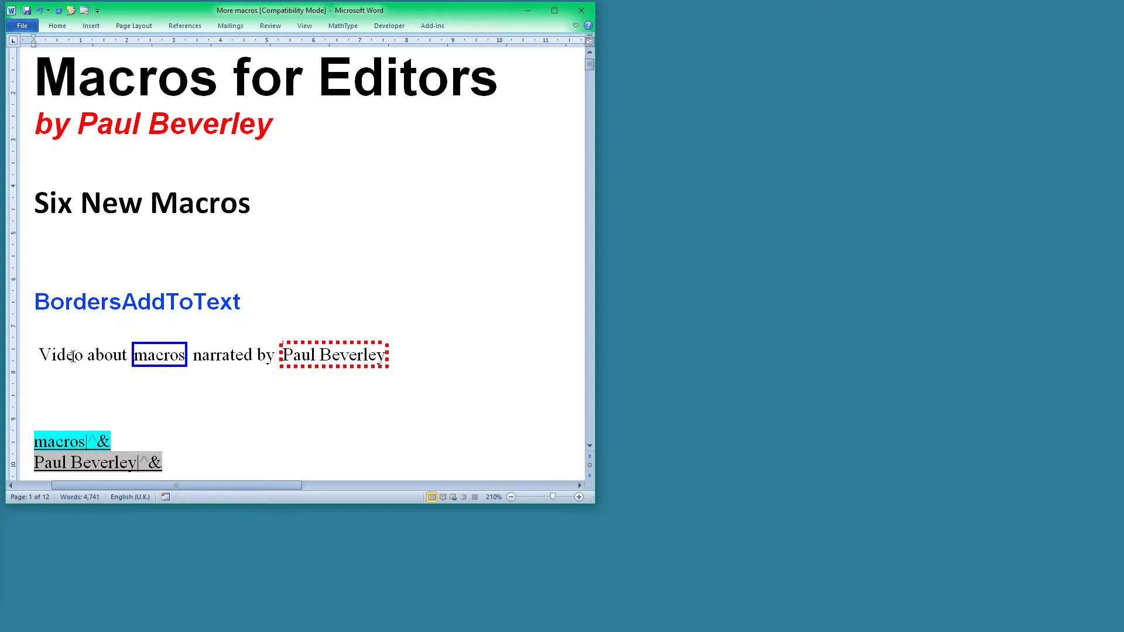
Create a new blank document and paste two copies of the 'Video about macros' sentence into it
key(ctrl+n)
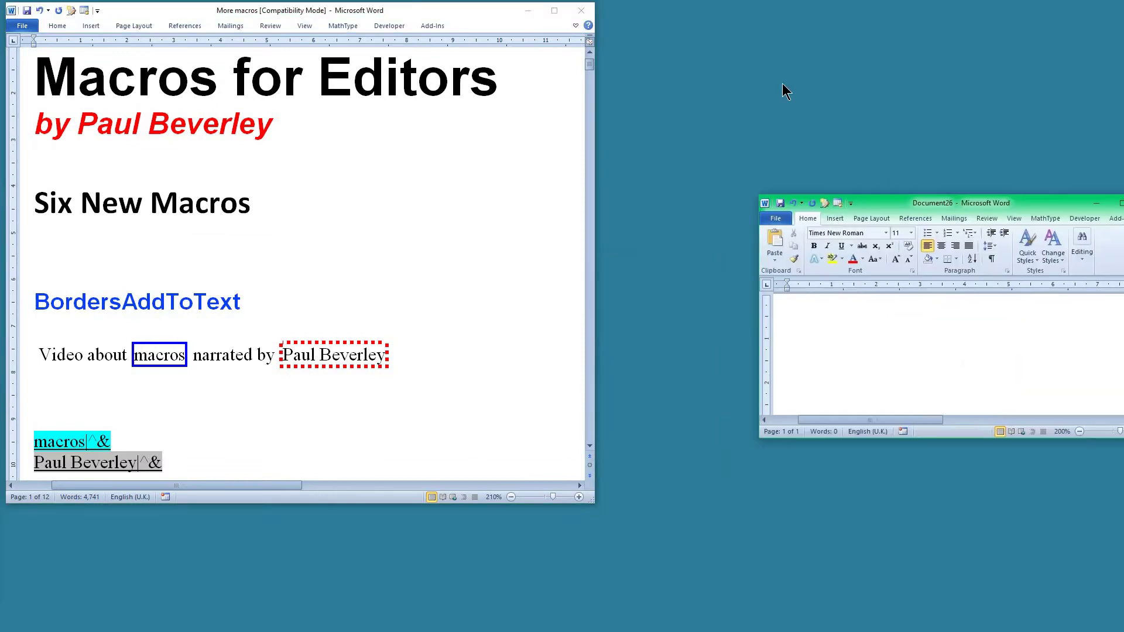
click(124, 378)
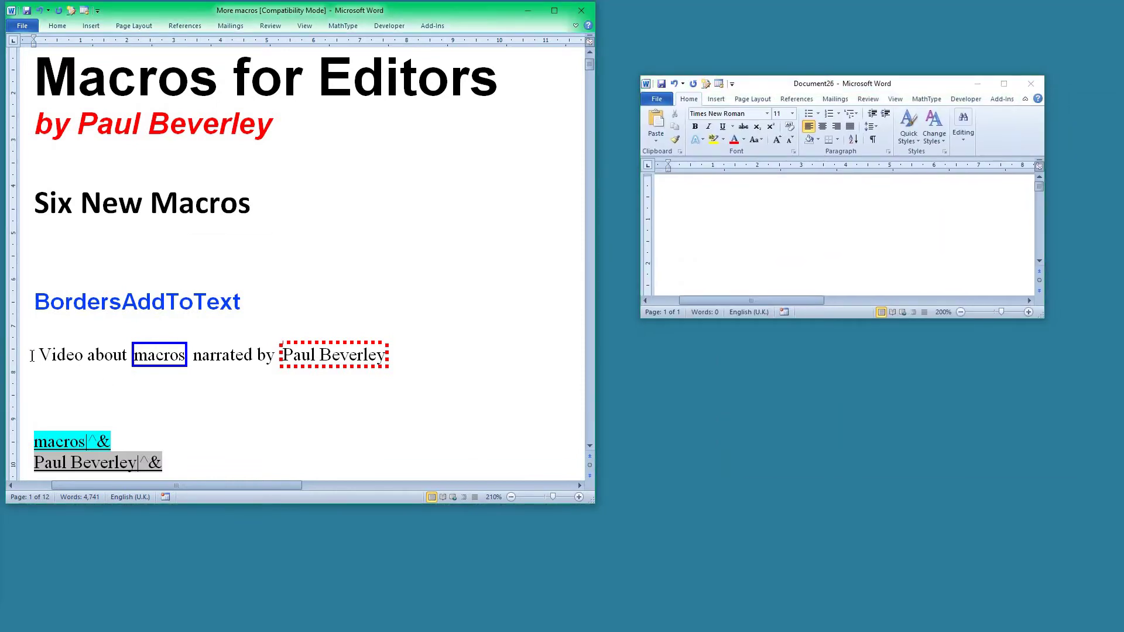
drag(27, 366, 27, 390)
key(ctrl+c)
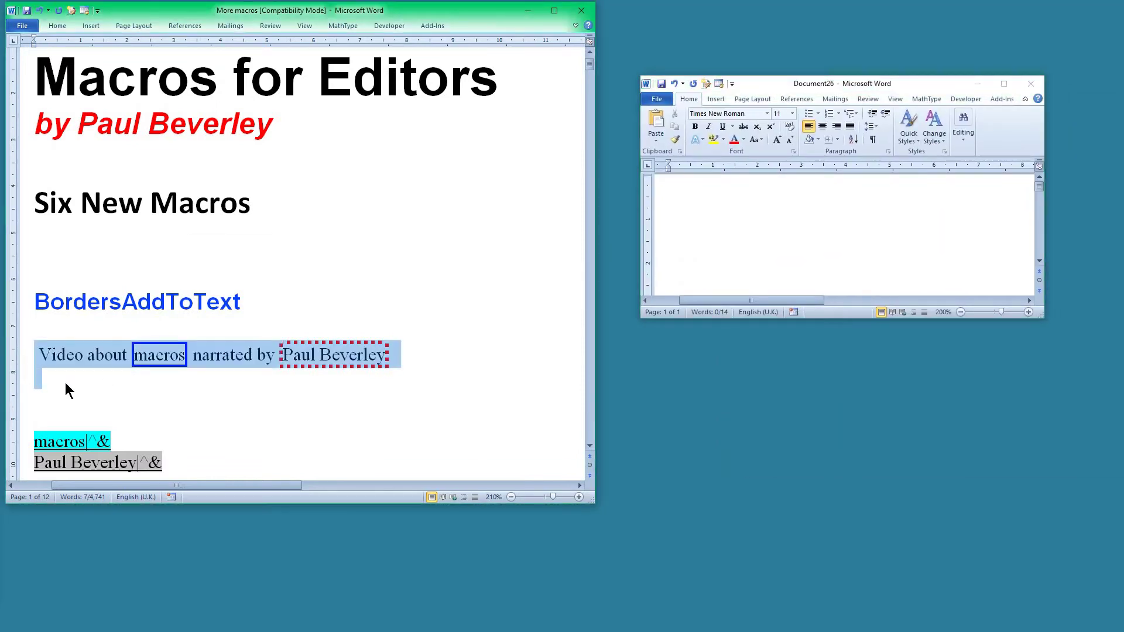
click(764, 203)
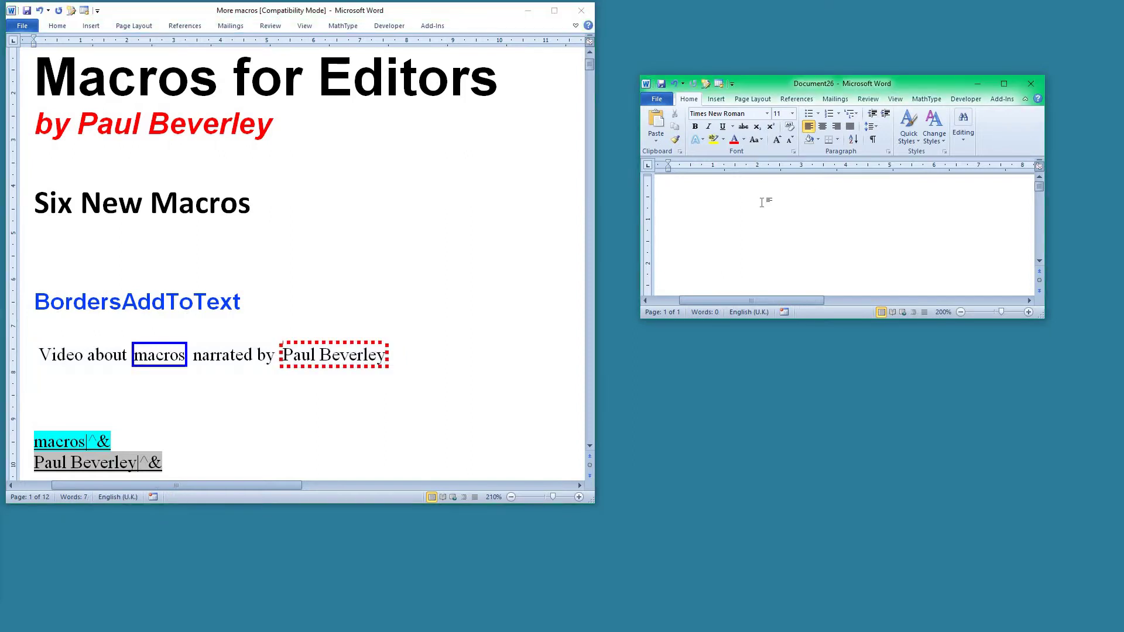
key(ctrl+v)
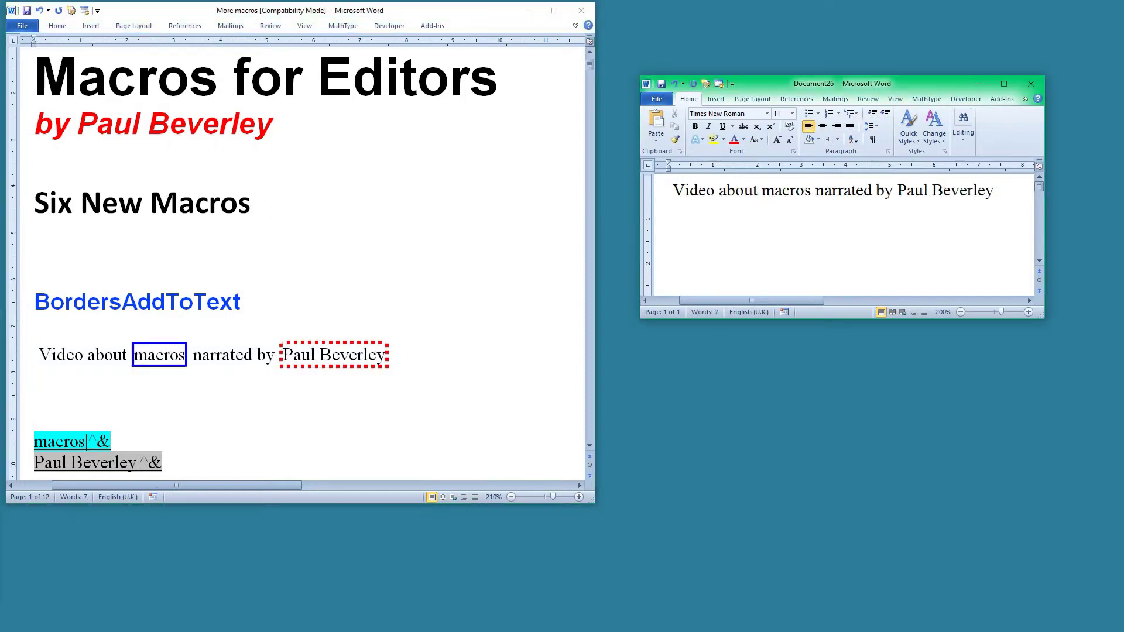
key(ctrl+v)
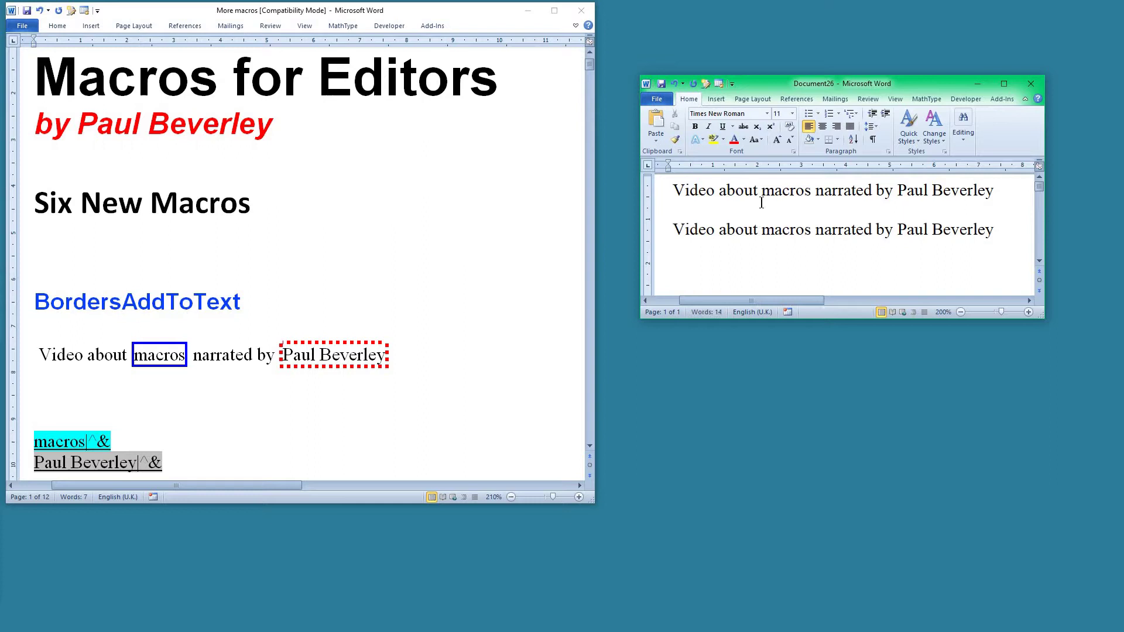
click(1025, 99)
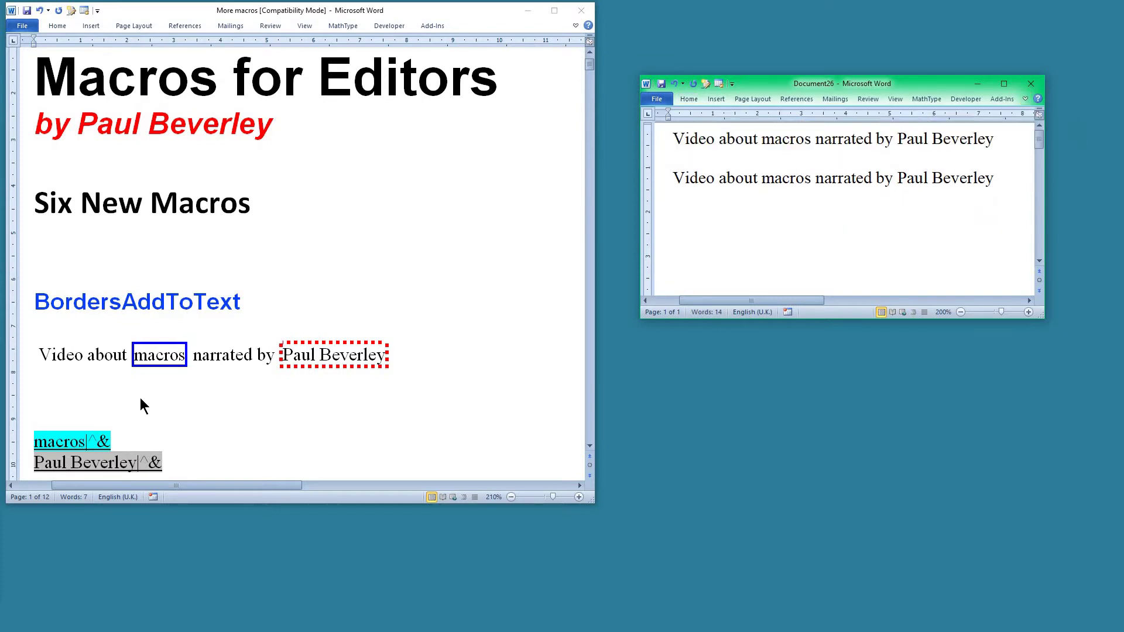
scroll(143, 416, down, 1)
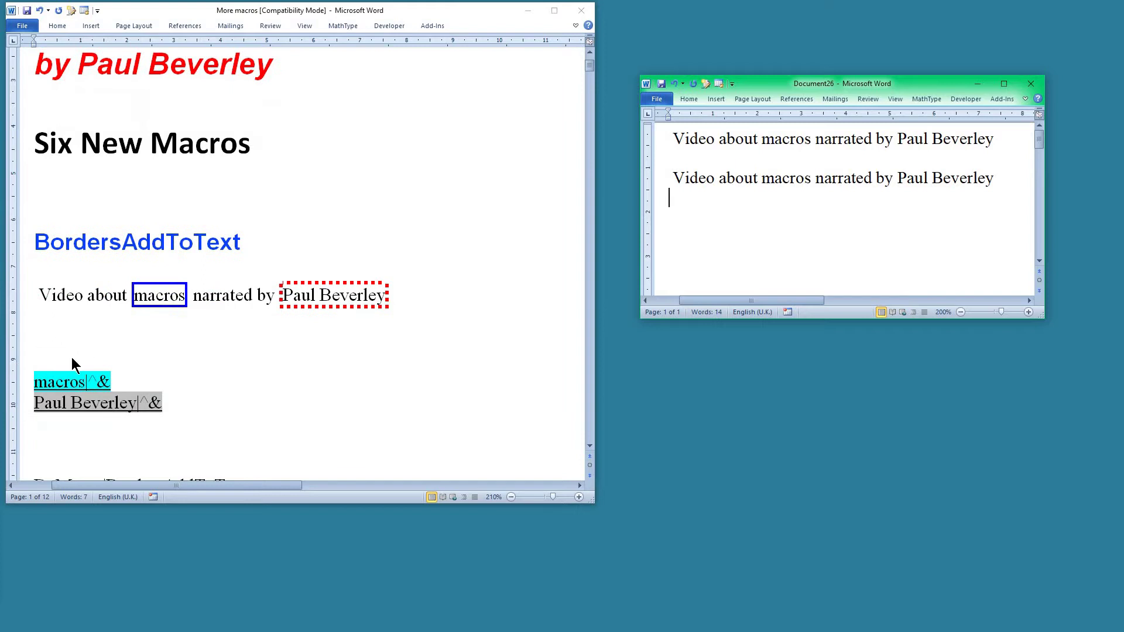
Move the two word-list lines to the top of the More macros document
click(23, 377)
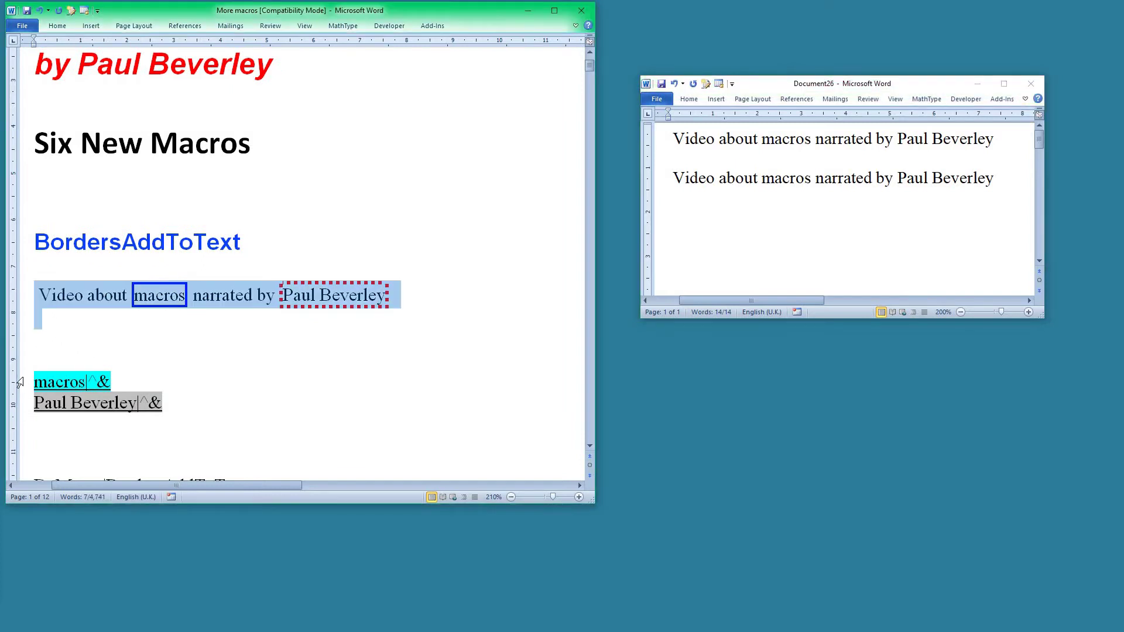
drag(20, 382, 16, 412)
key(ctrl+c)
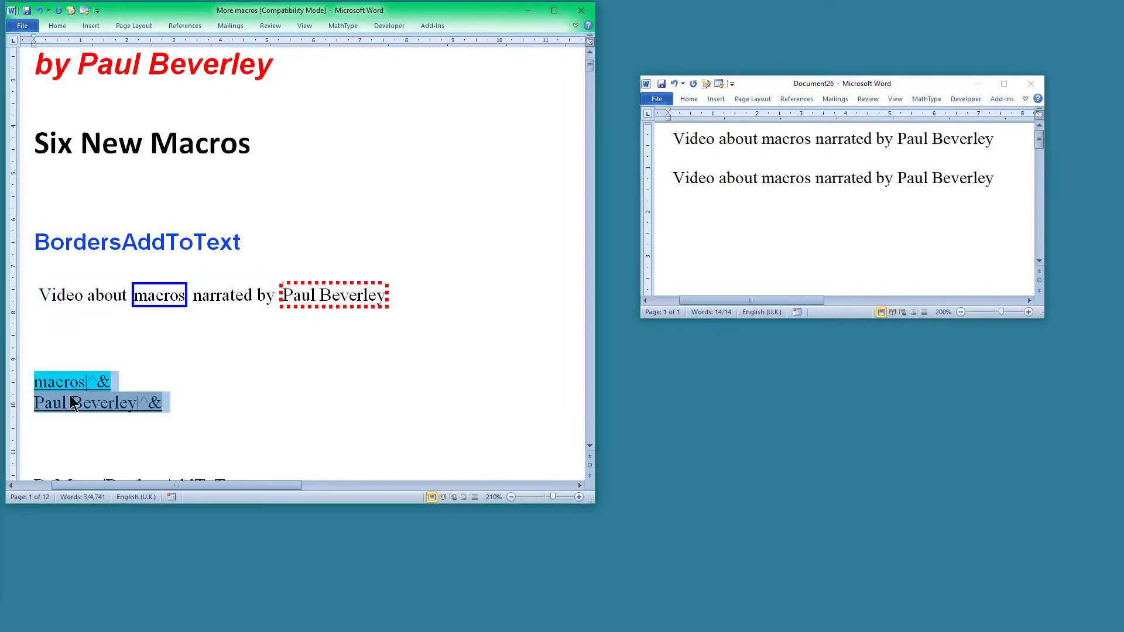
key(alt+F8)
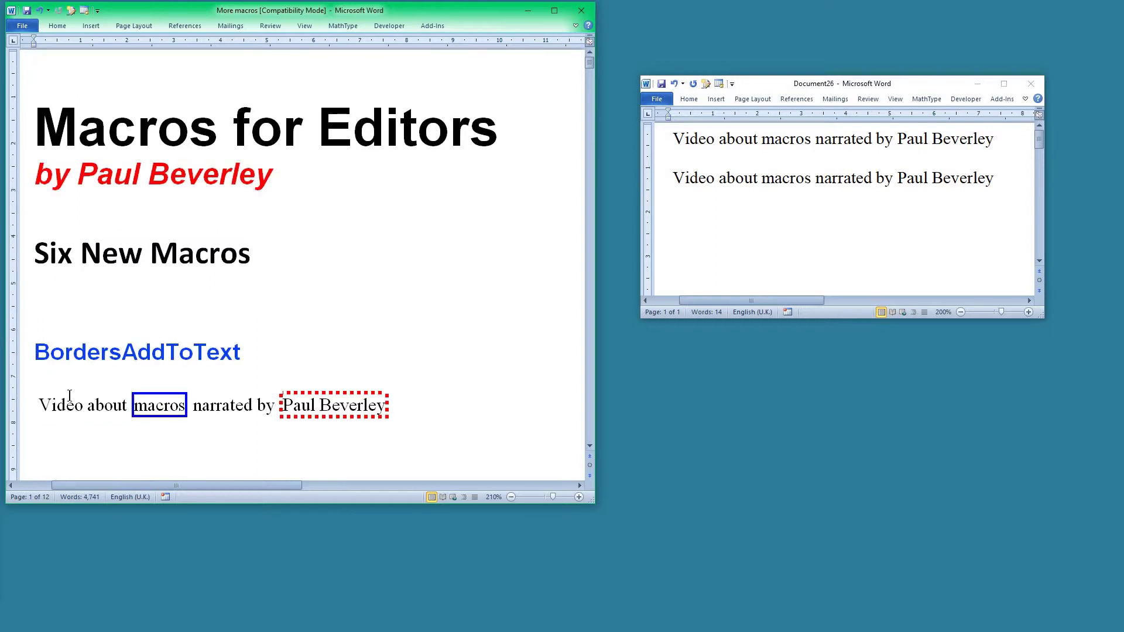
key(ctrl+v)
Add a # line under the word list and an empty line after macros|^&
text(#)
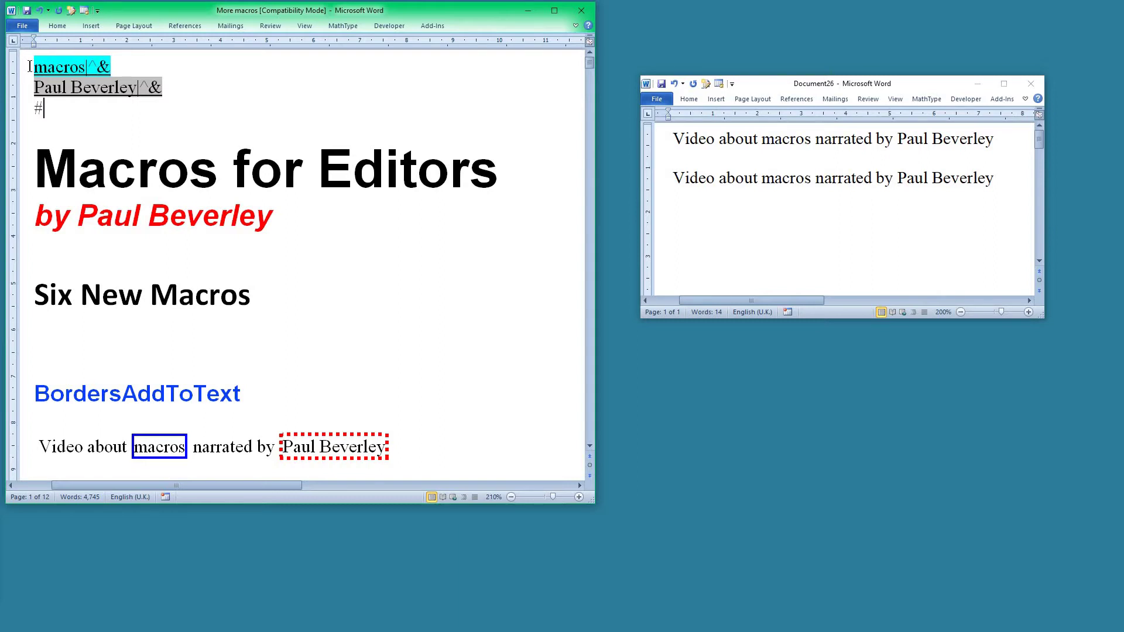
click(137, 68)
key(Return)
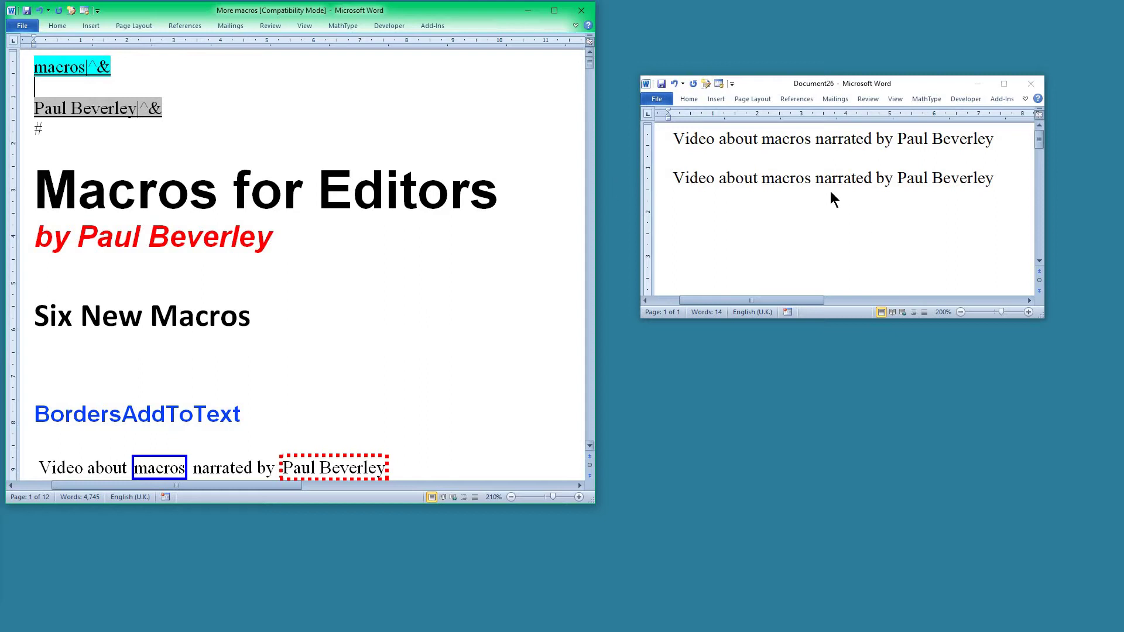
Highlight 'macros' in cyan and the narrator's name in grey in Document26's sentences
click(785, 168)
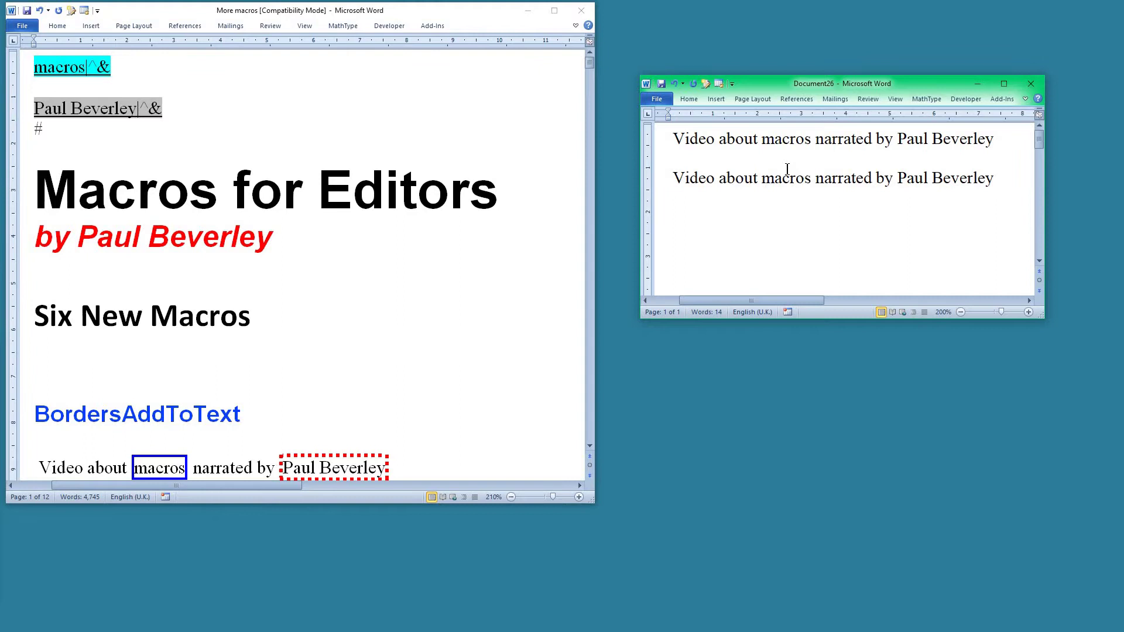
key(alt+F8)
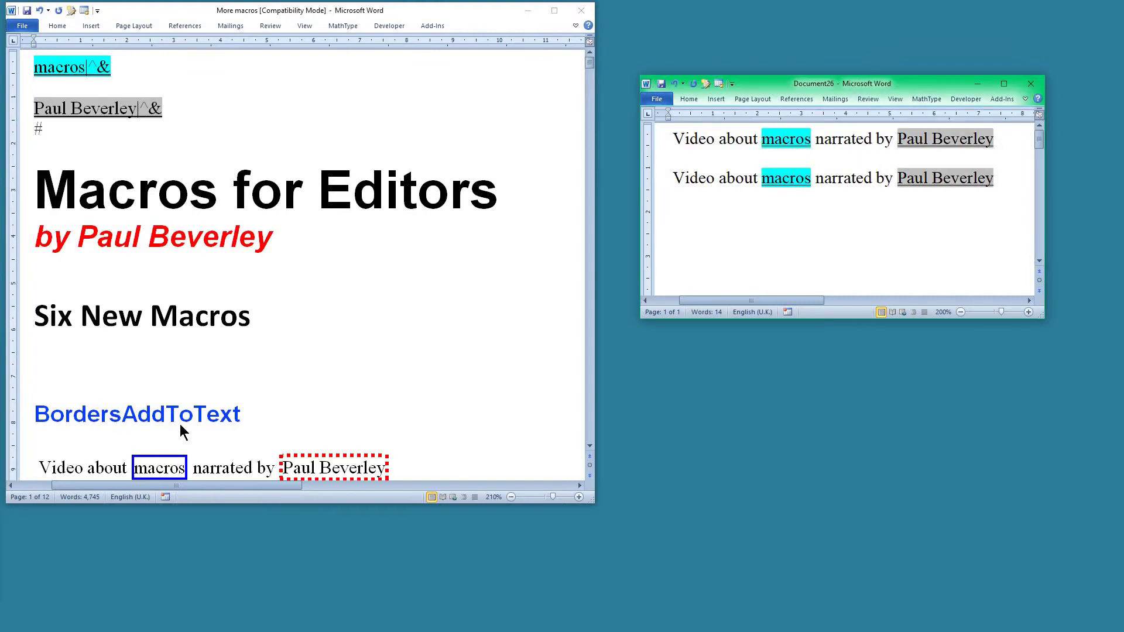
key(alt+Tab)
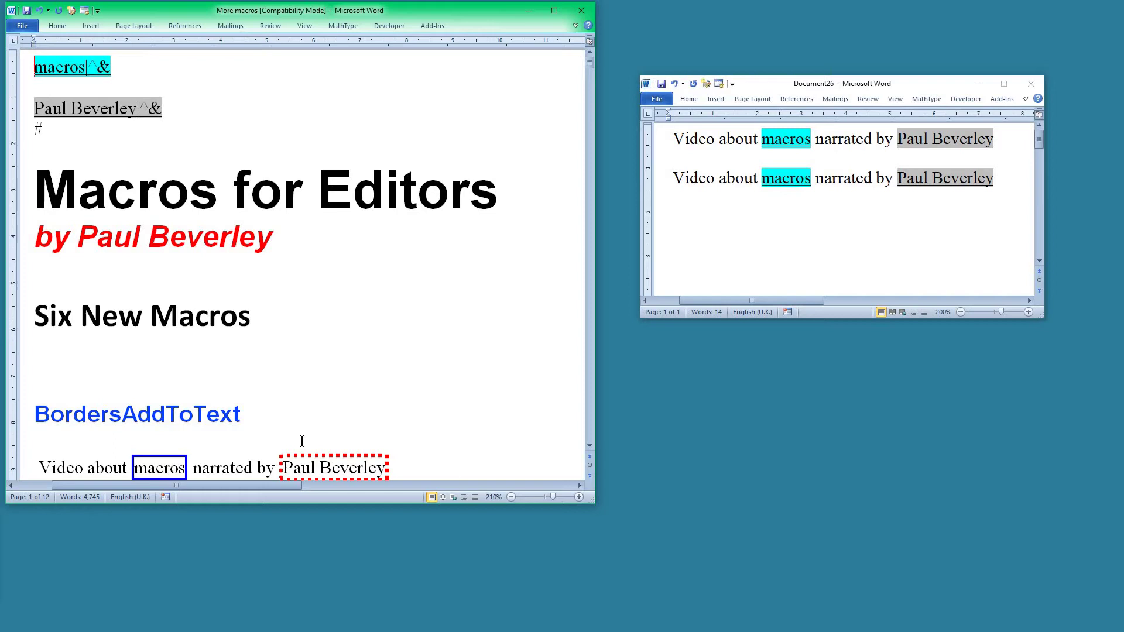
Run the BordersAddToText macro on Document26 to box 'macros' in blue and the narrator's name in red dots
click(810, 183)
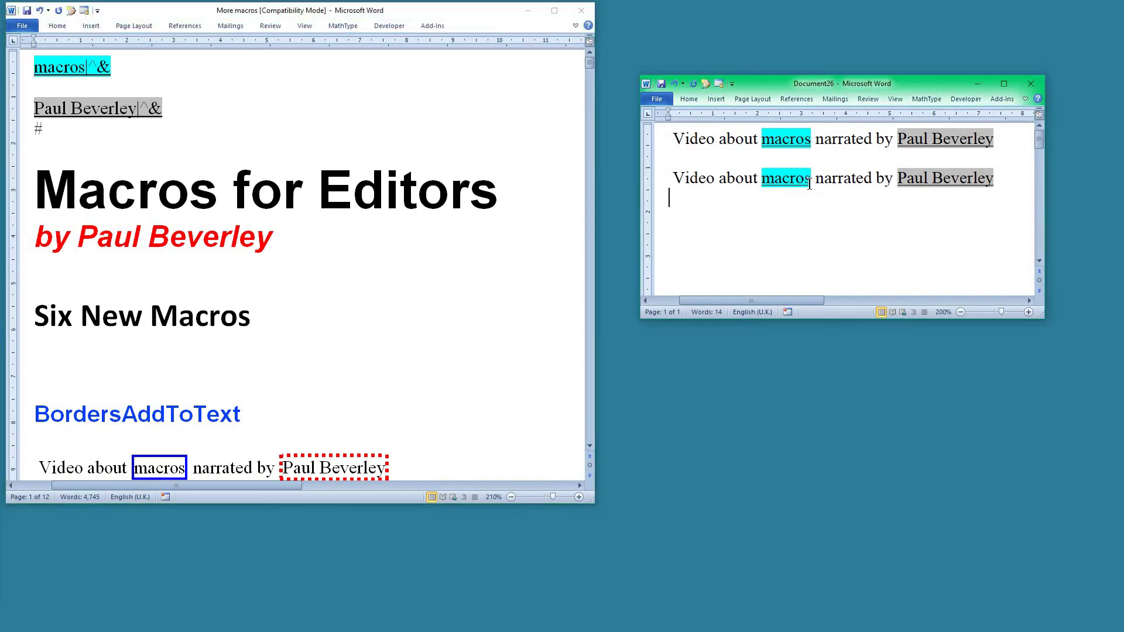
key(alt+F8)
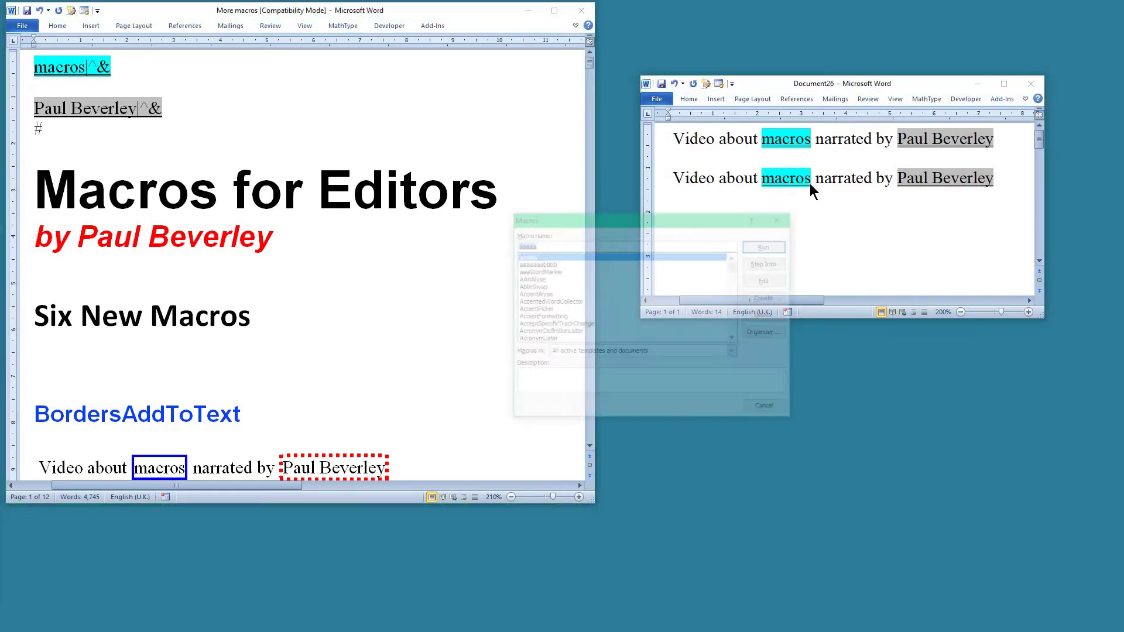
text(bor)
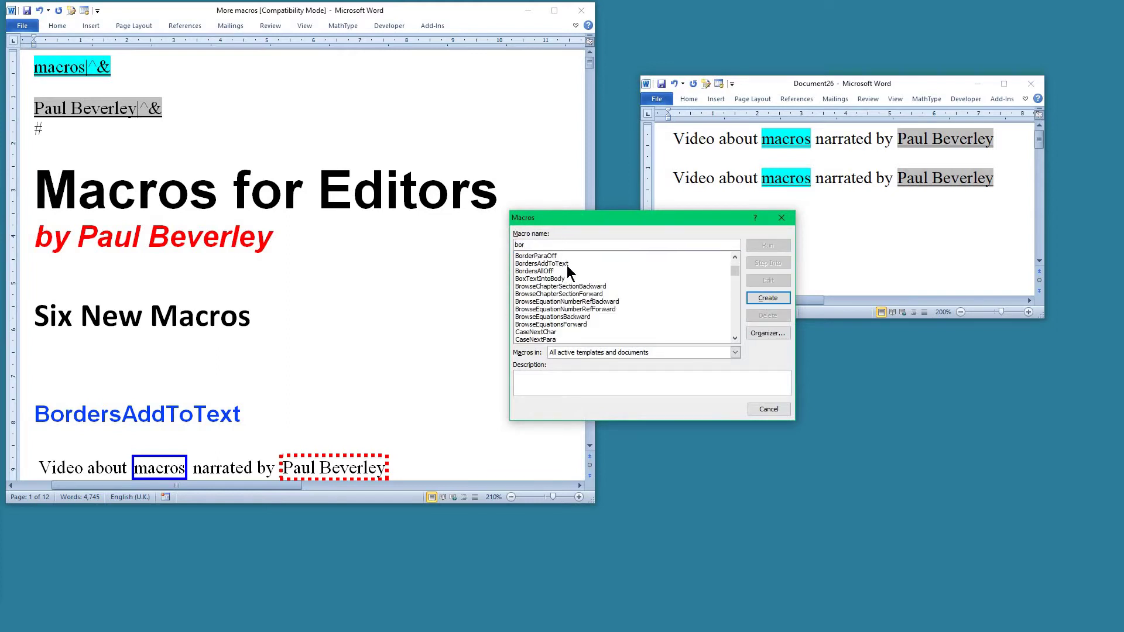
click(564, 265)
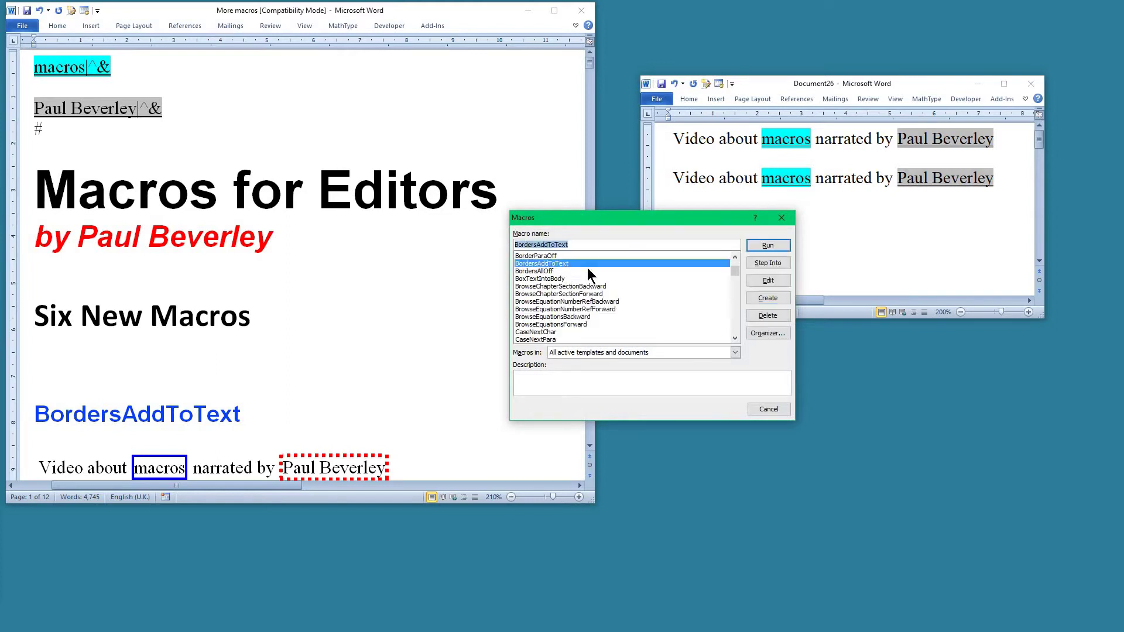
click(768, 245)
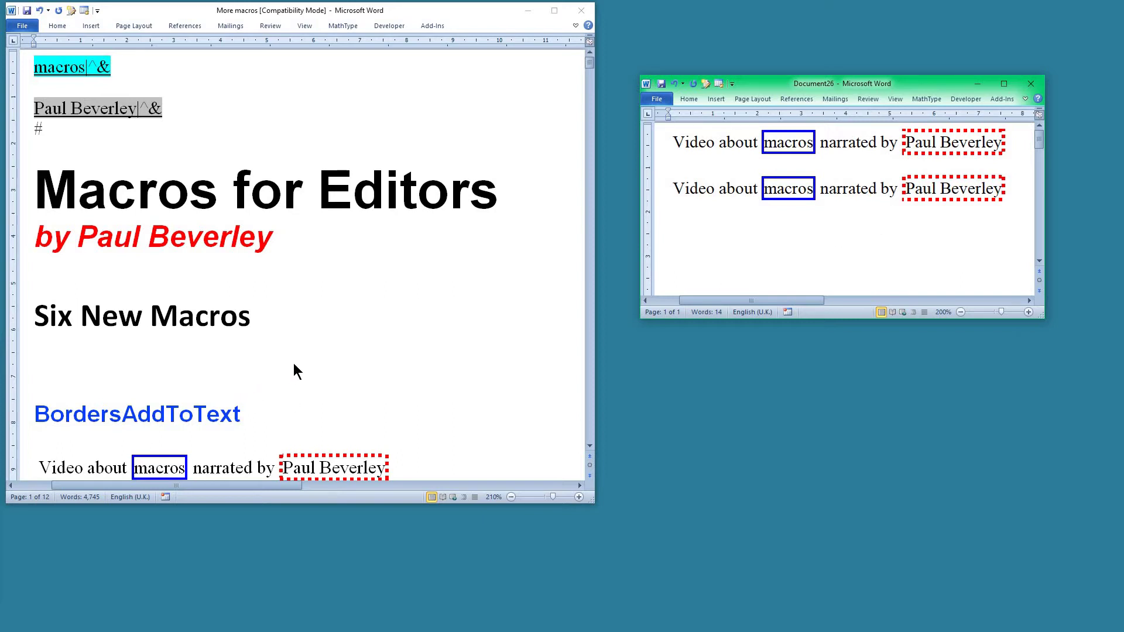
Copy the DoMacro|BordersAddToText line to the top of More macros, just above the # line
scroll(328, 336, down, 2)
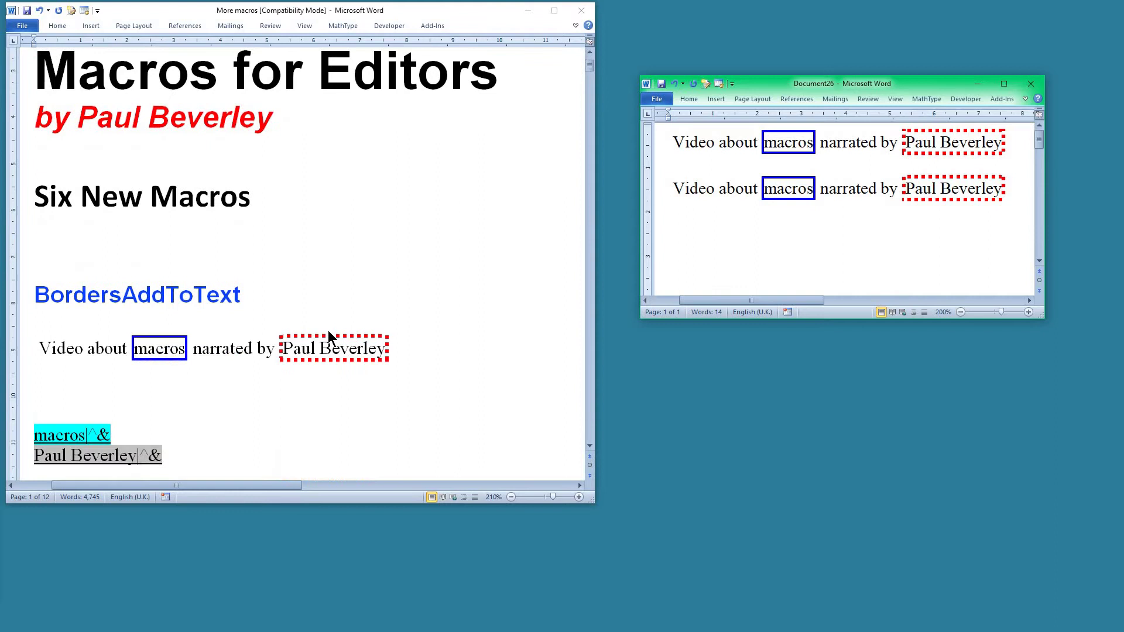
scroll(327, 330, down, 2)
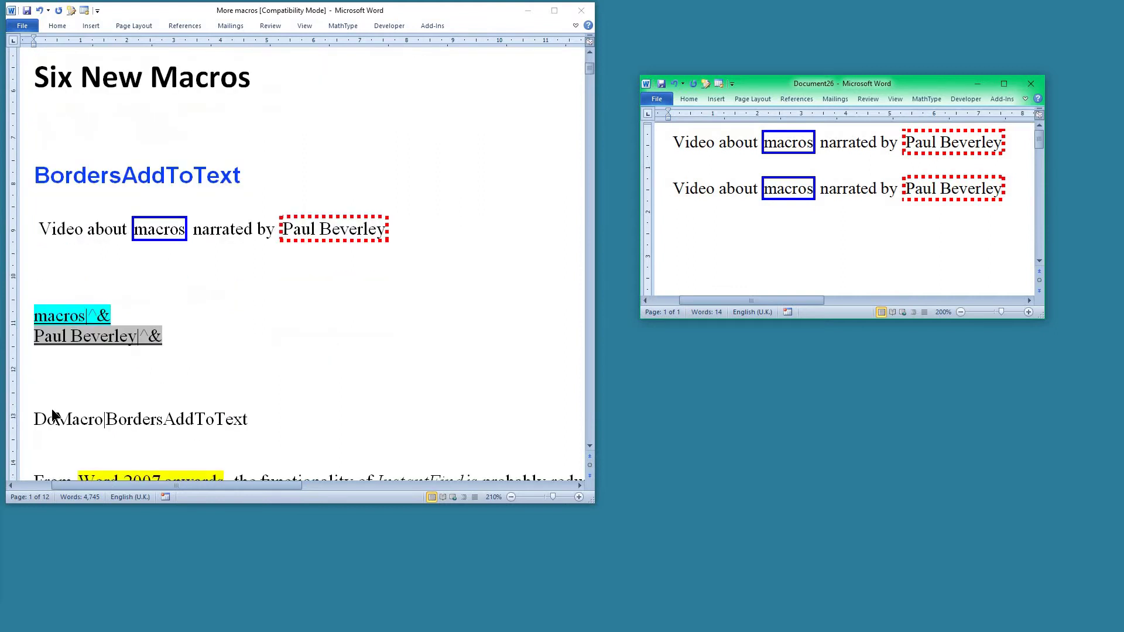
click(22, 429)
click(22, 430)
key(ctrl+c)
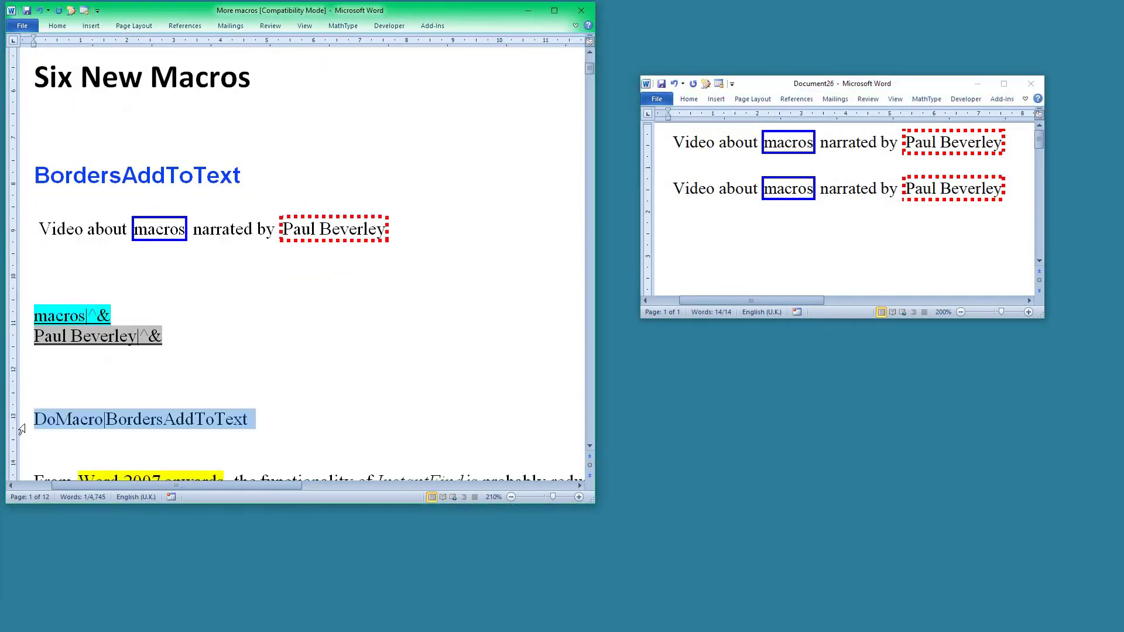
key(ctrl+Home)
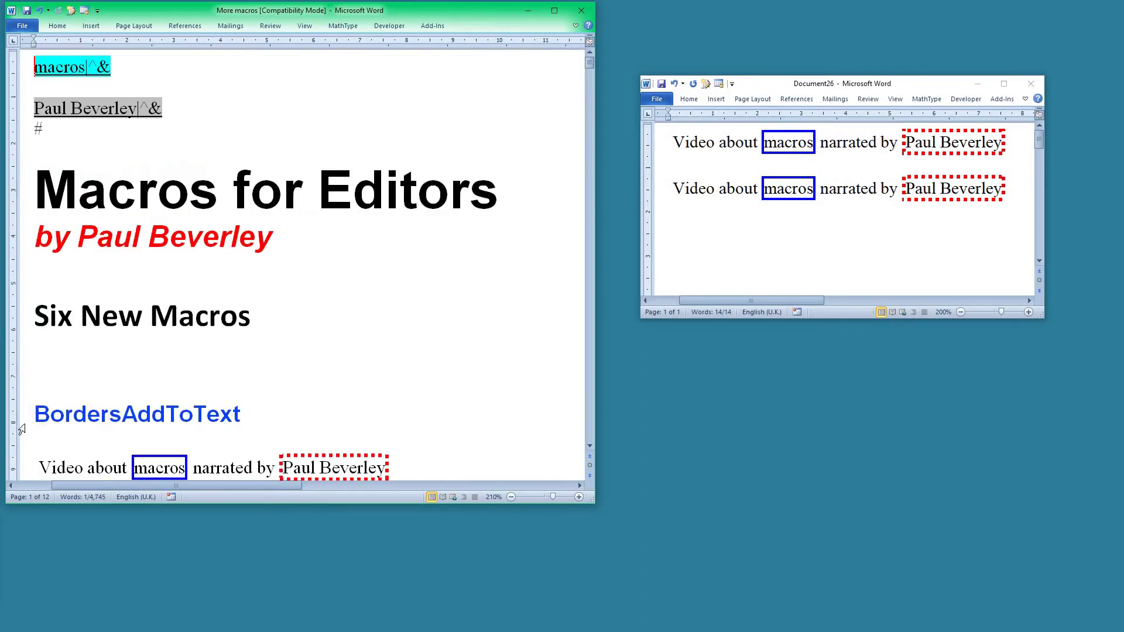
click(34, 128)
key(Return)
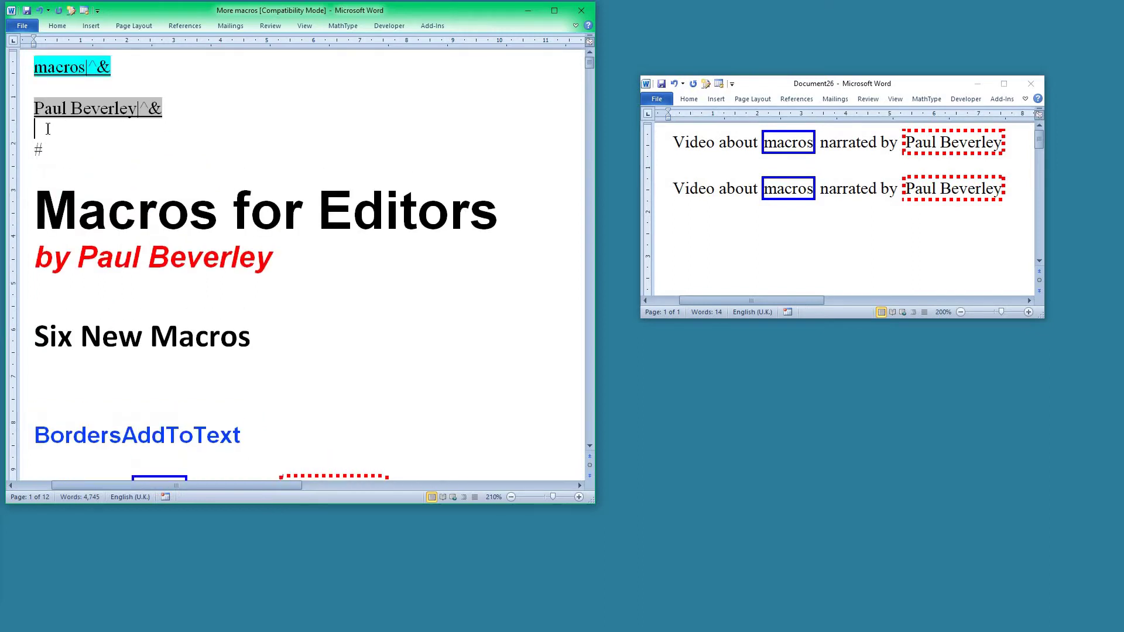
key(ctrl+v)
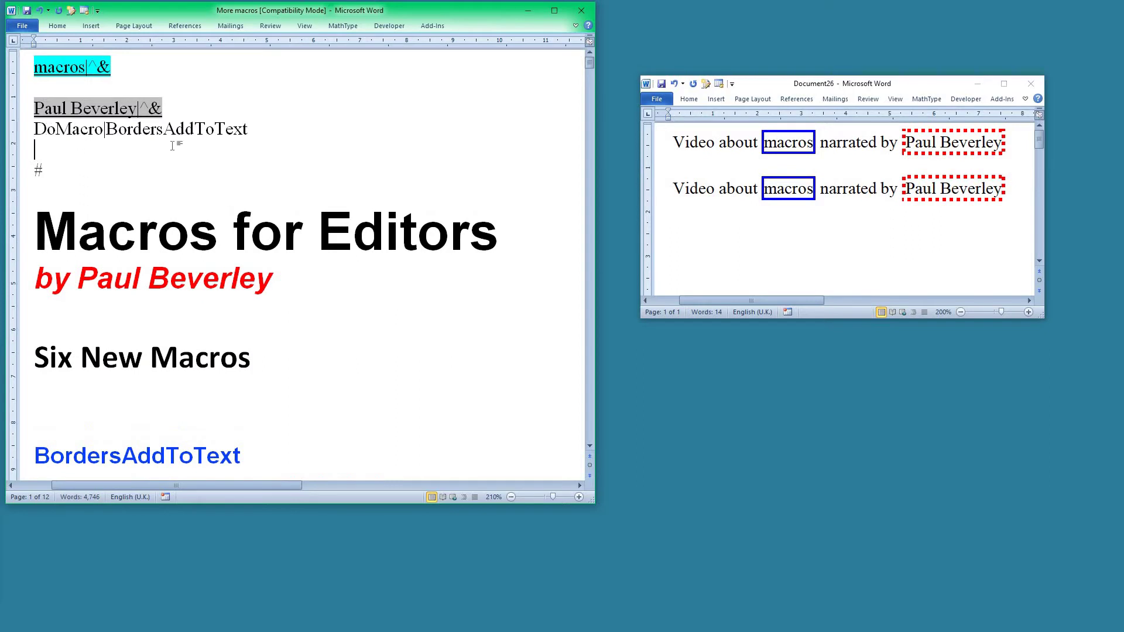
click(902, 227)
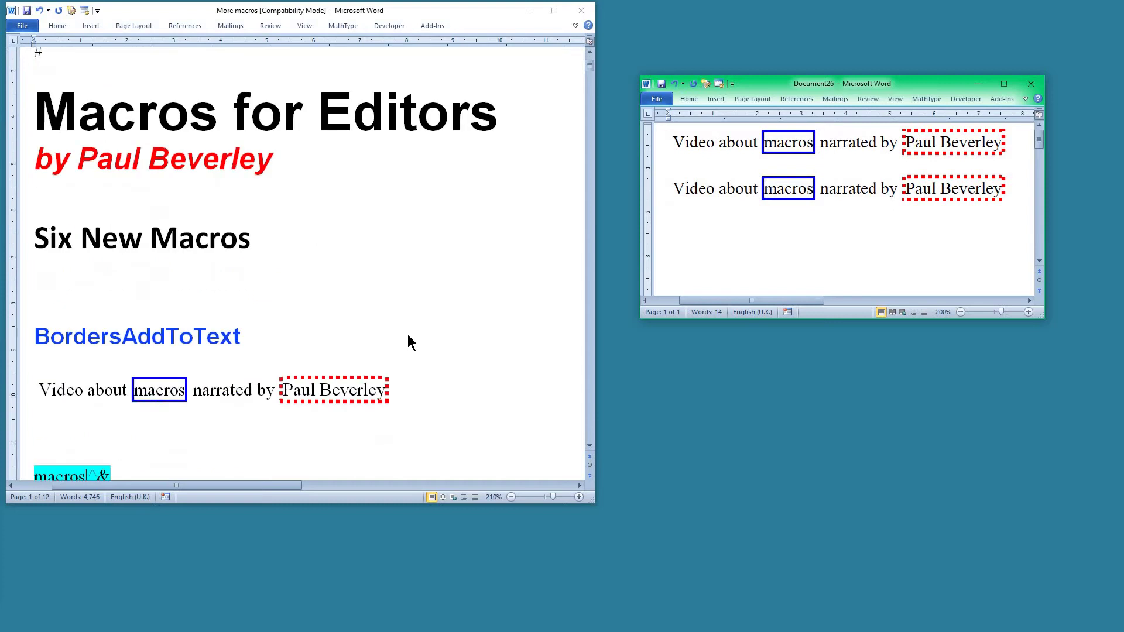
Clear Document26 and refill it with two plain copies of the example sentence
scroll(163, 346, down, 1)
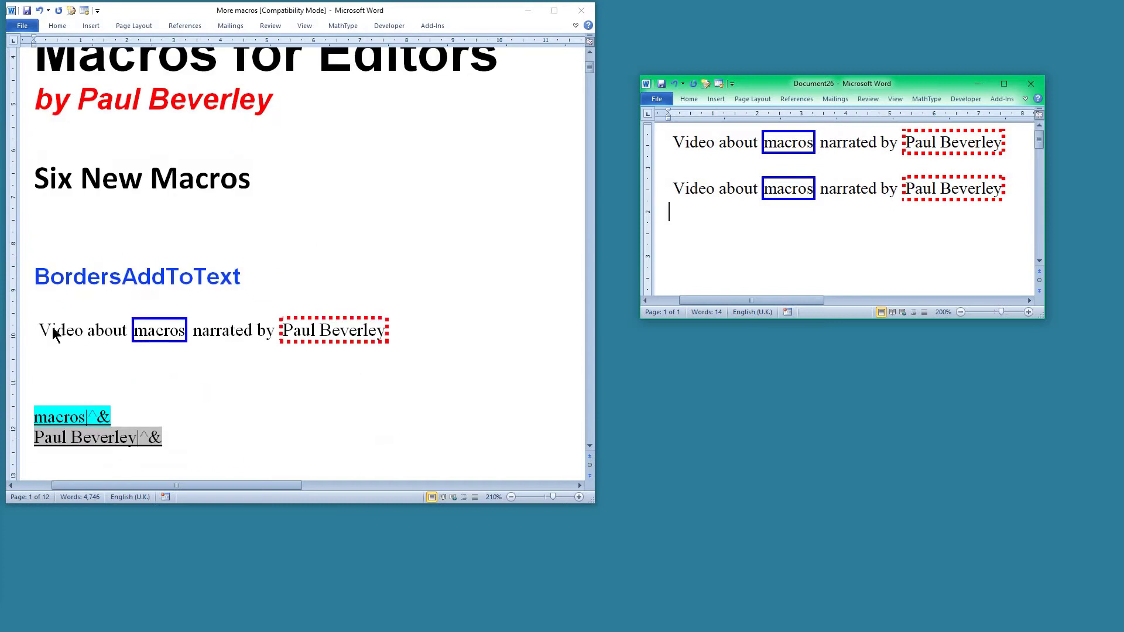
click(24, 336)
key(ctrl+c)
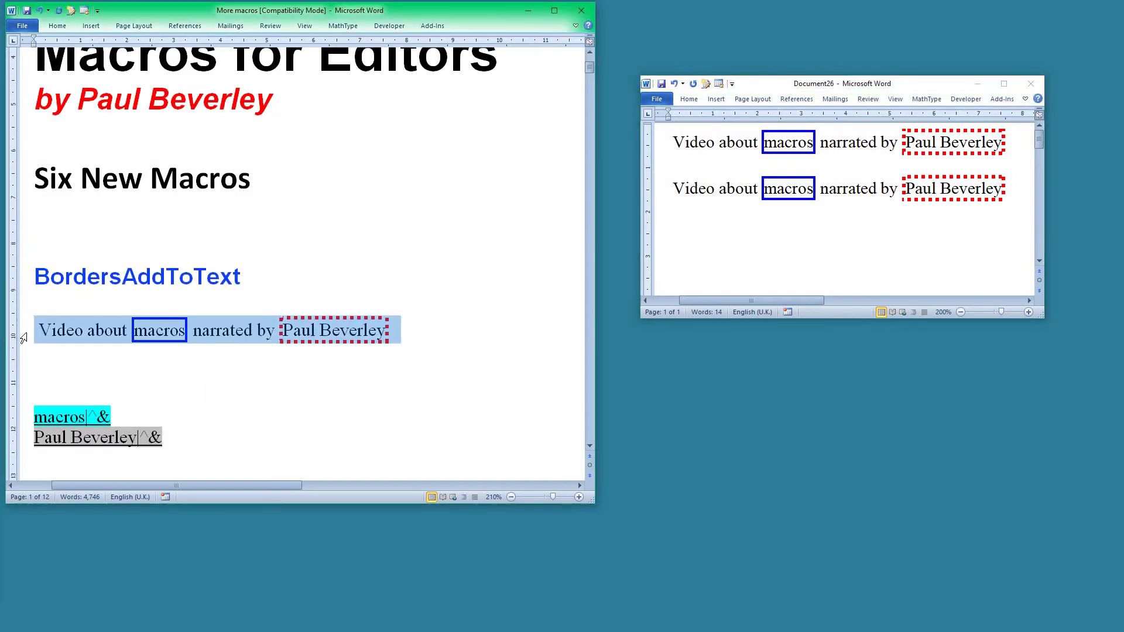
click(886, 218)
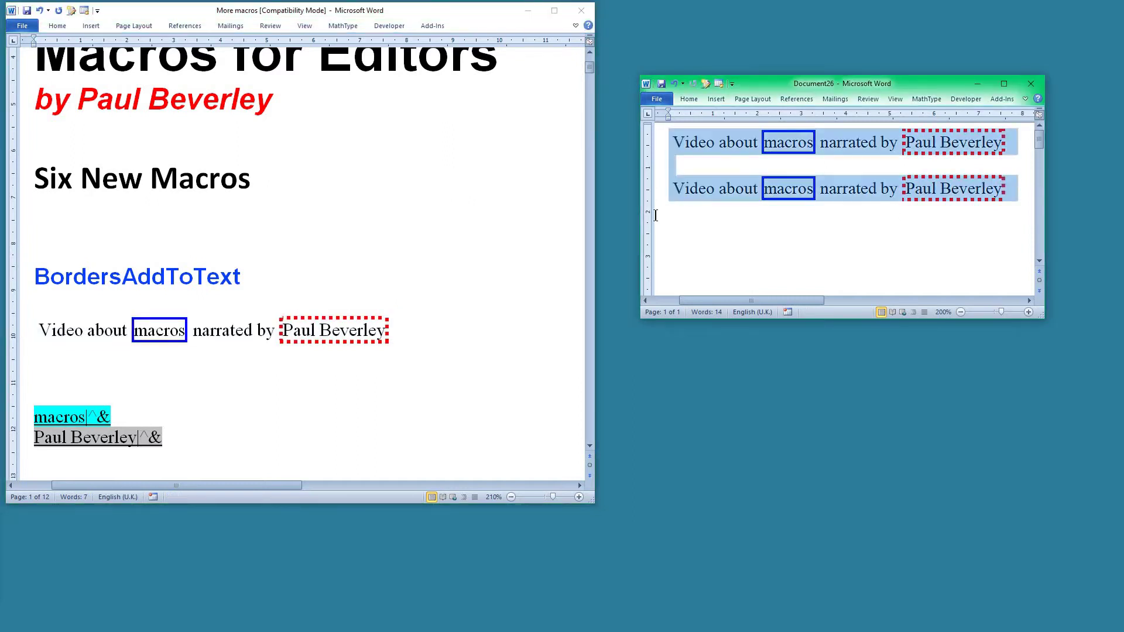
key(Delete)
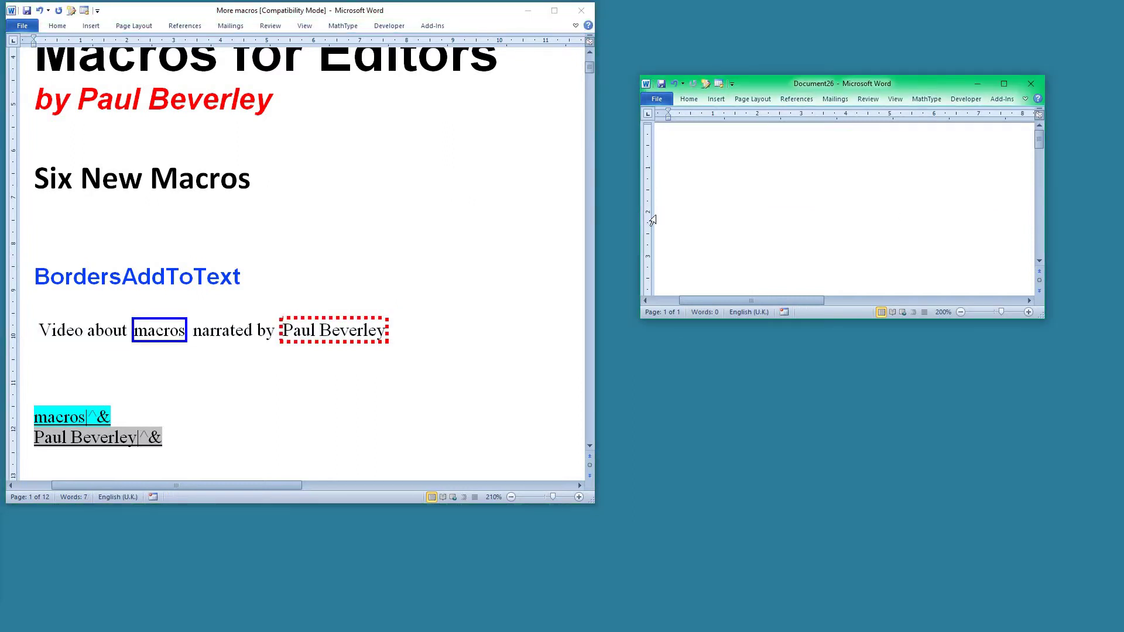
key(ctrl+v)
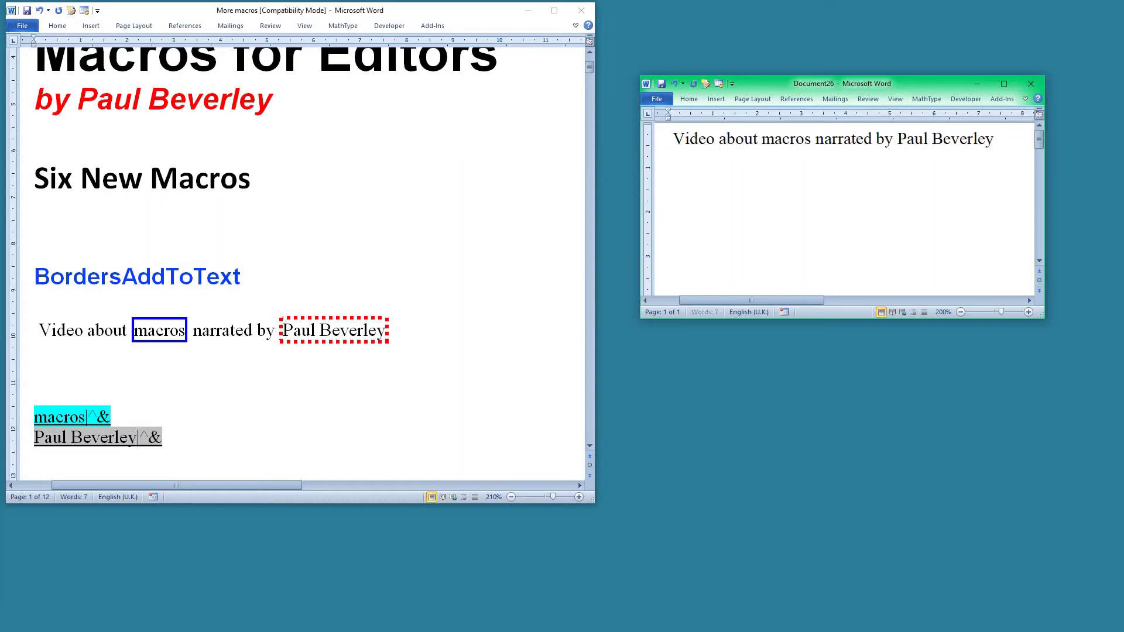
key(ctrl+v)
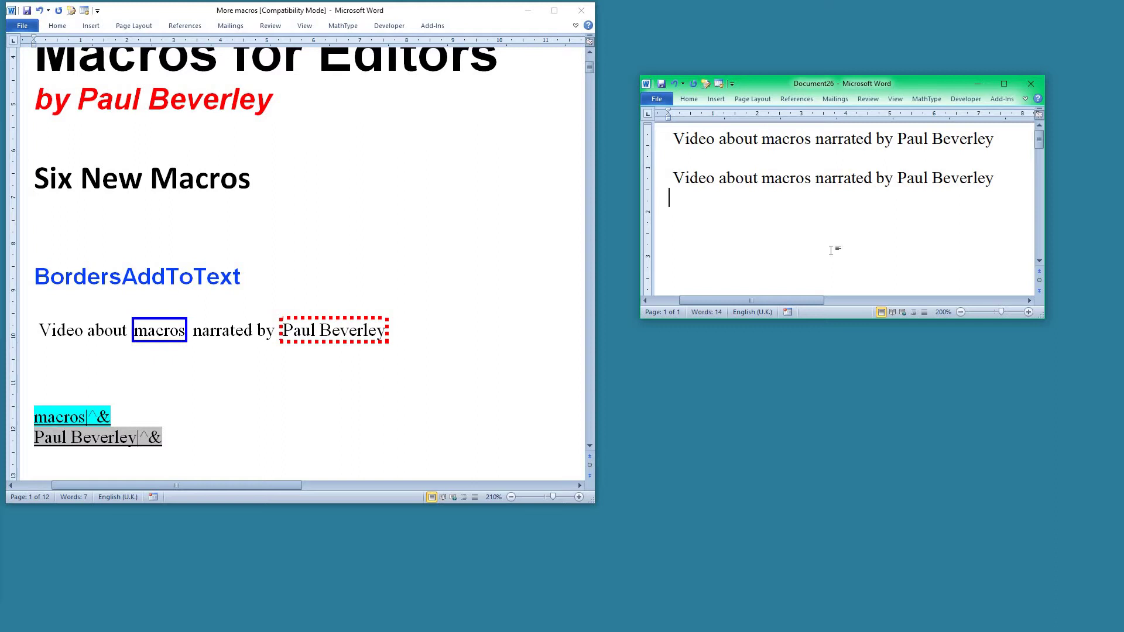
Apply BordersAddToText with Ctrl+Alt+B, then undo all four border changes on the two sentences
scroll(88, 196, up, 3)
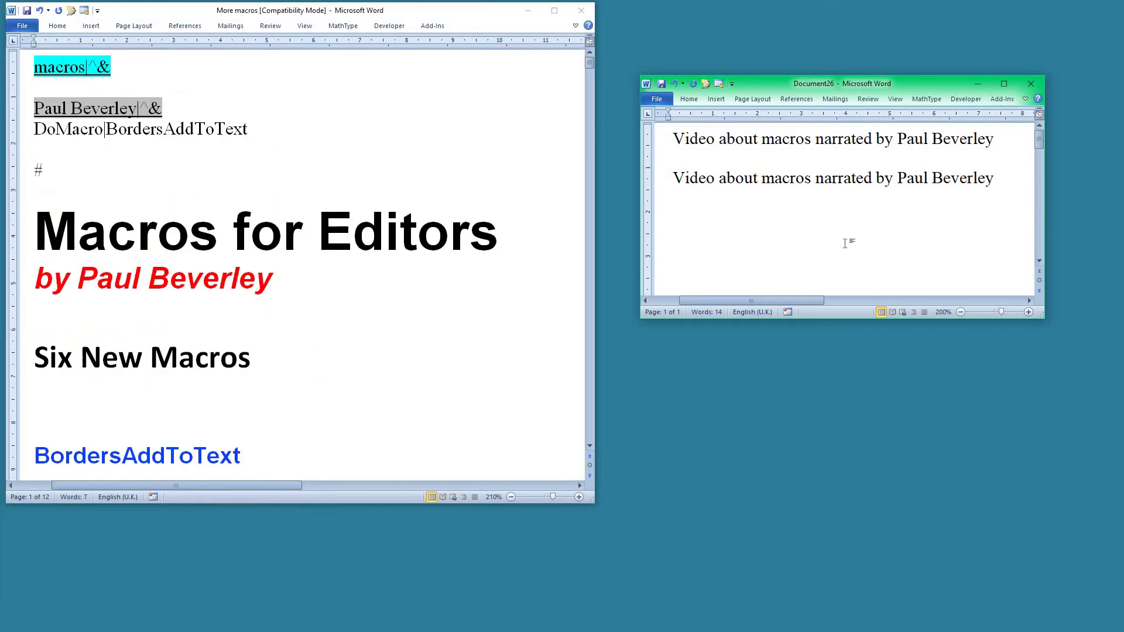
key(ctrl+alt+b)
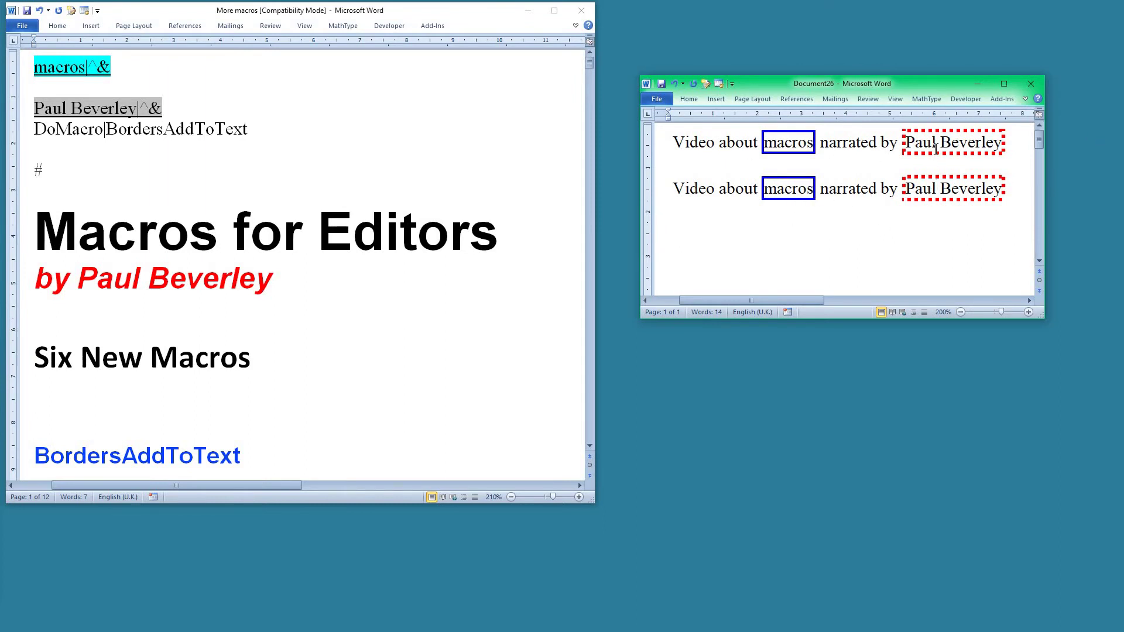
key(ctrl+z)
key(ctrl+z)
key(ctrl+z)
key(ctrl+z)
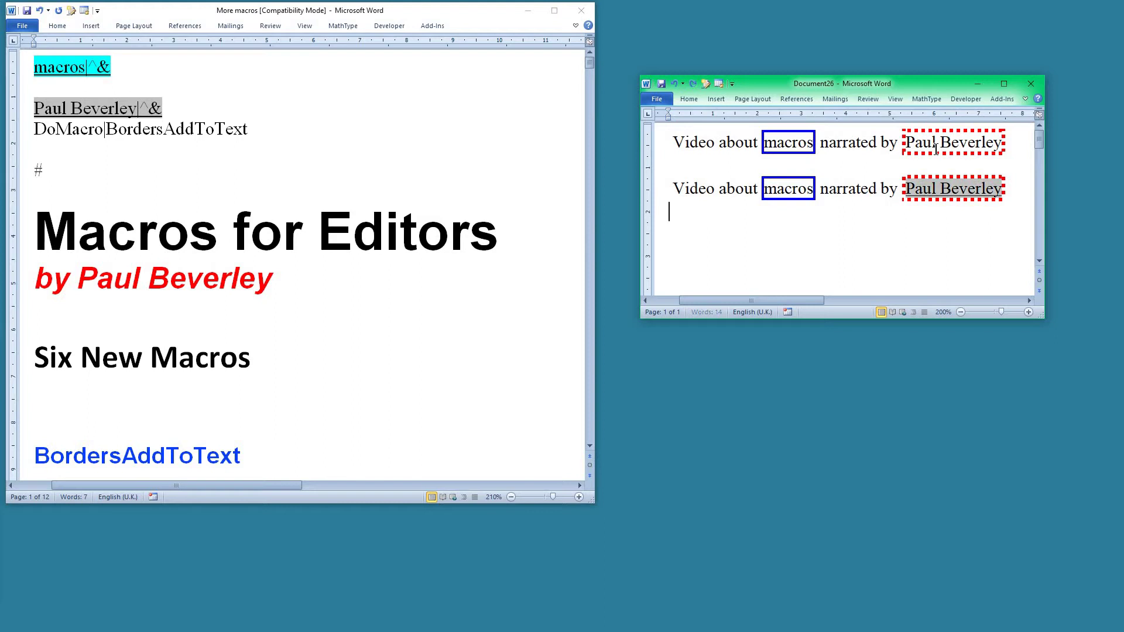
key(ctrl+z)
key(ctrl+z)
key(ctrl+z)
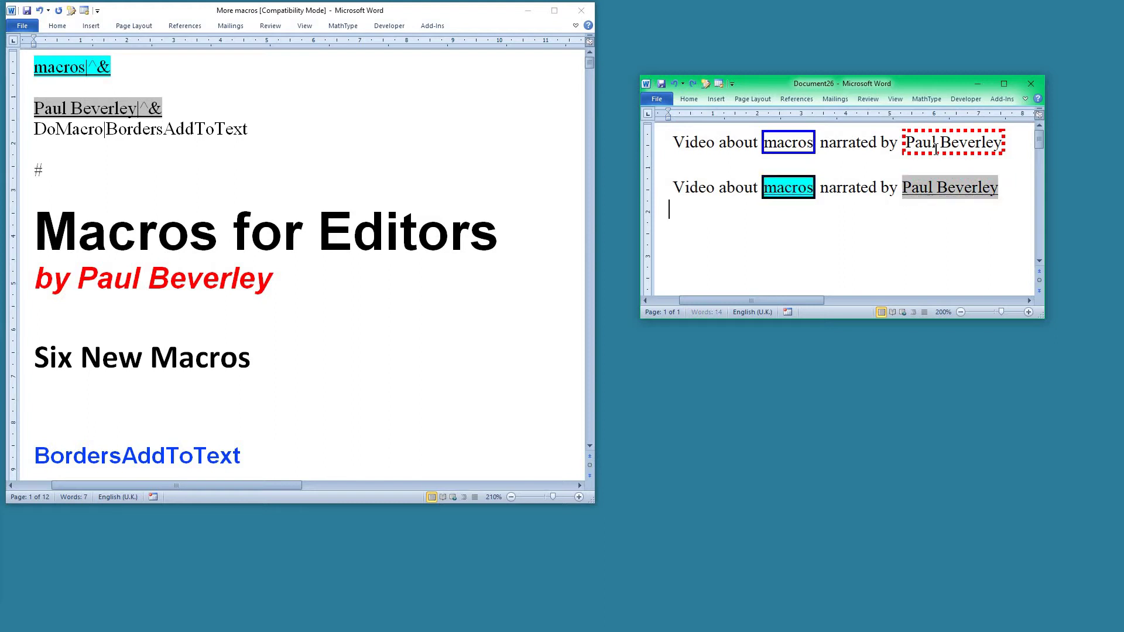
key(ctrl+z)
key(ctrl+z)
key(ctrl+z)
key(ctrl+z)
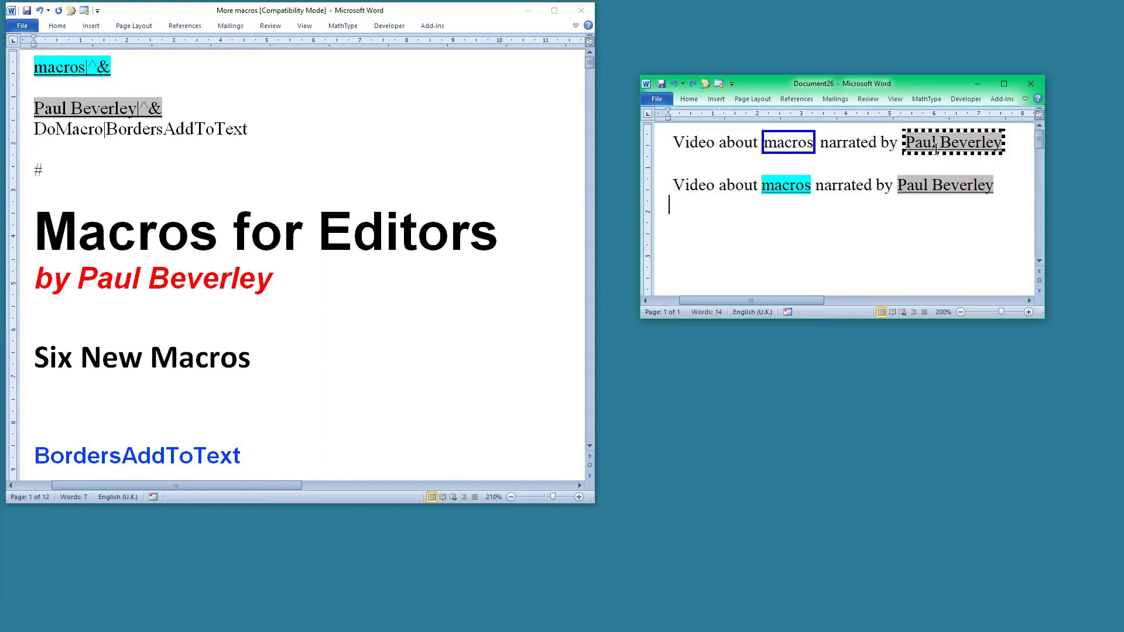
key(ctrl+z)
key(ctrl+z)
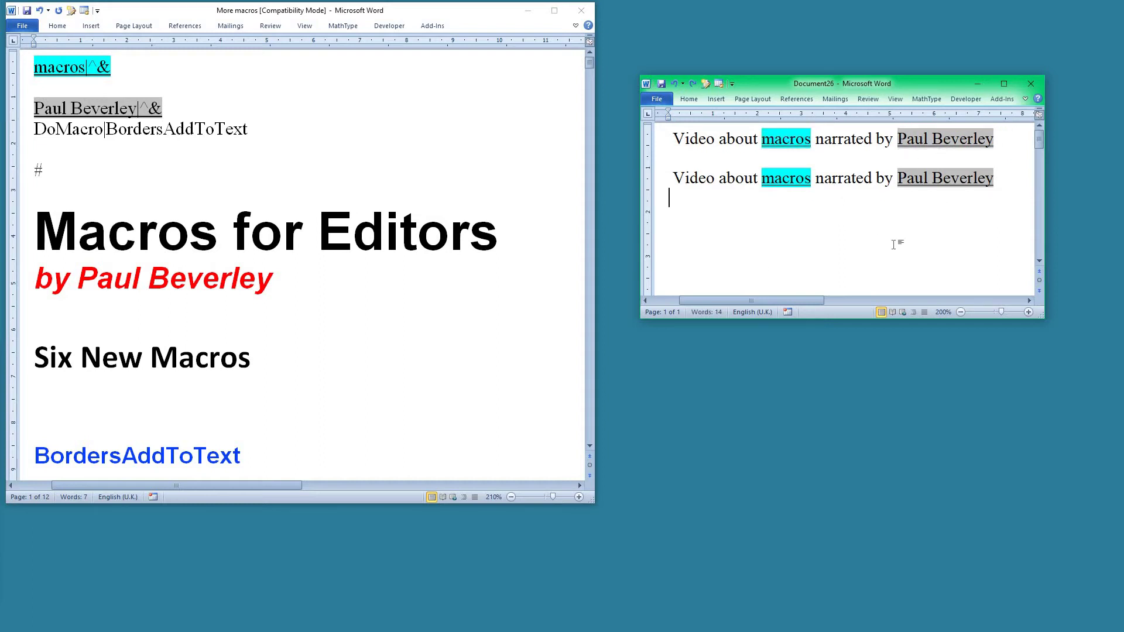
Open the BordersAddToText code in the VBA editor and scroll through its colour cases to wdGreen
key(alt+F8)
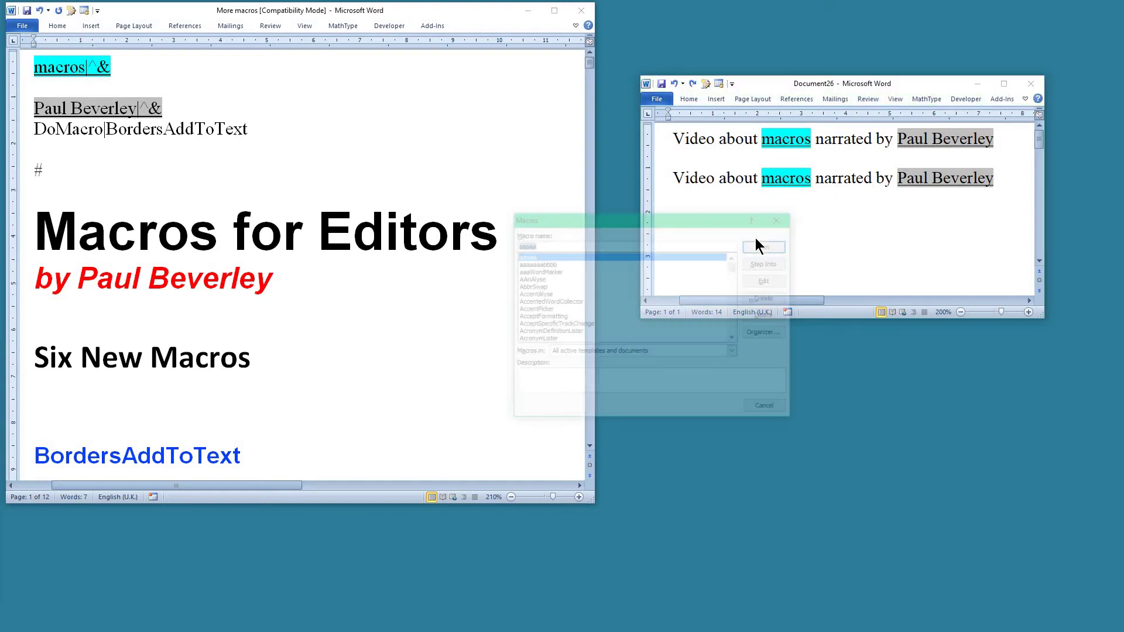
text(bor)
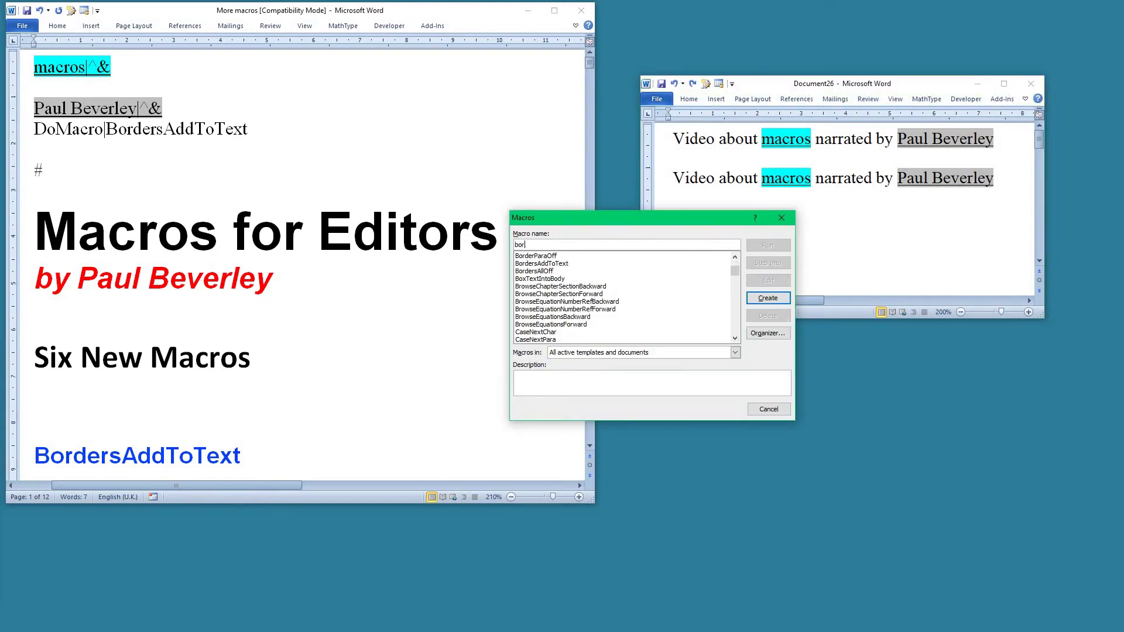
click(567, 264)
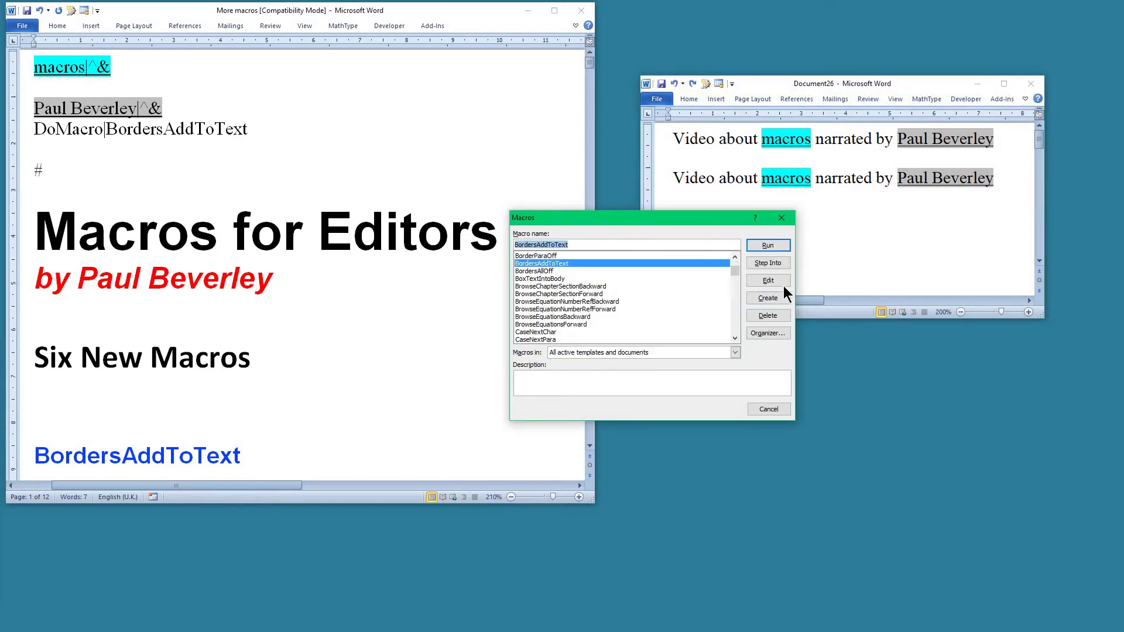
click(777, 281)
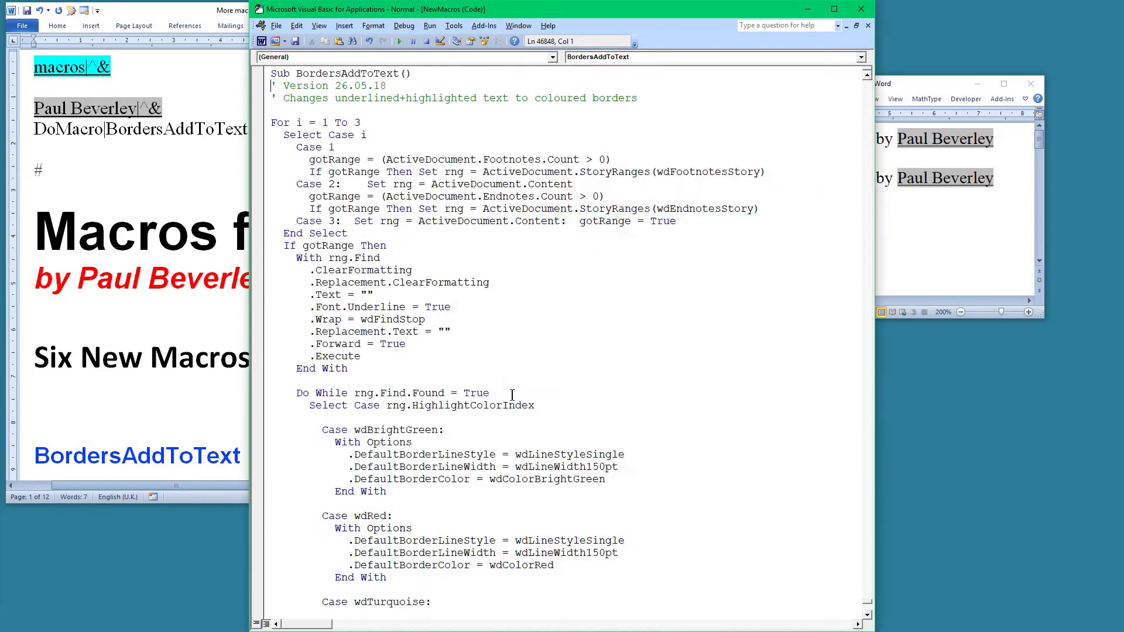
scroll(509, 389, down, 3)
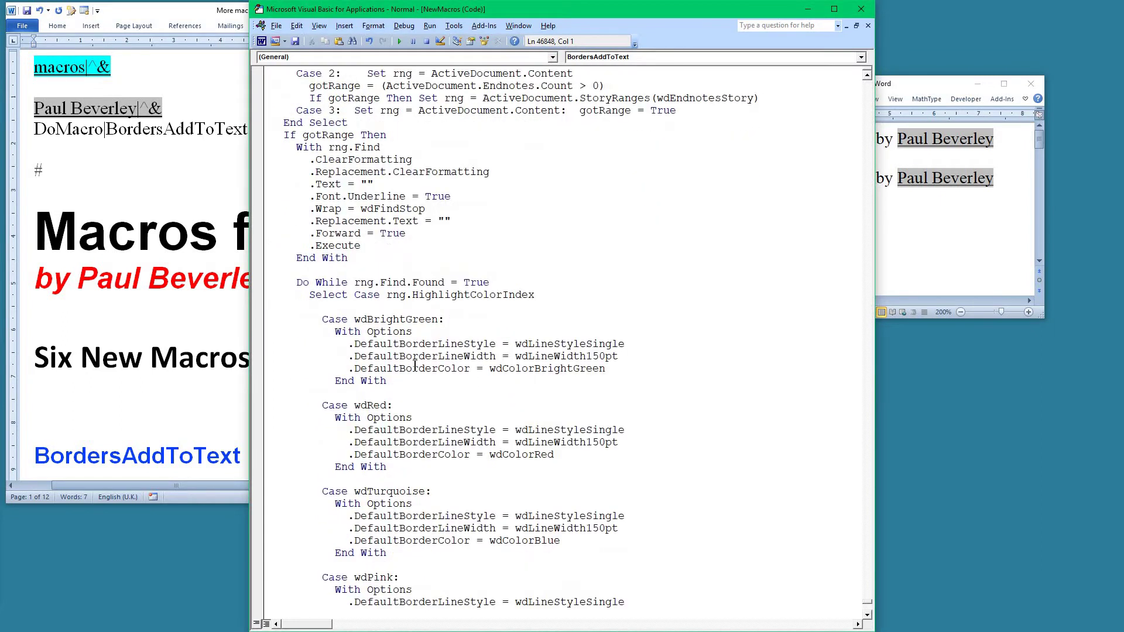
scroll(434, 360, down, 2)
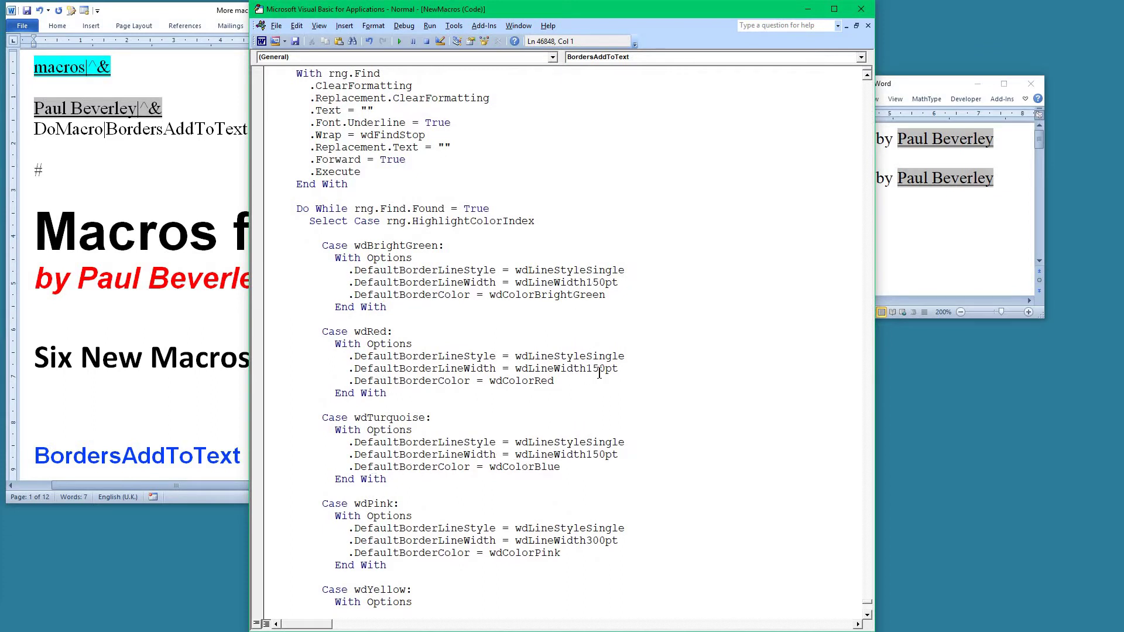
scroll(601, 296, down, 1)
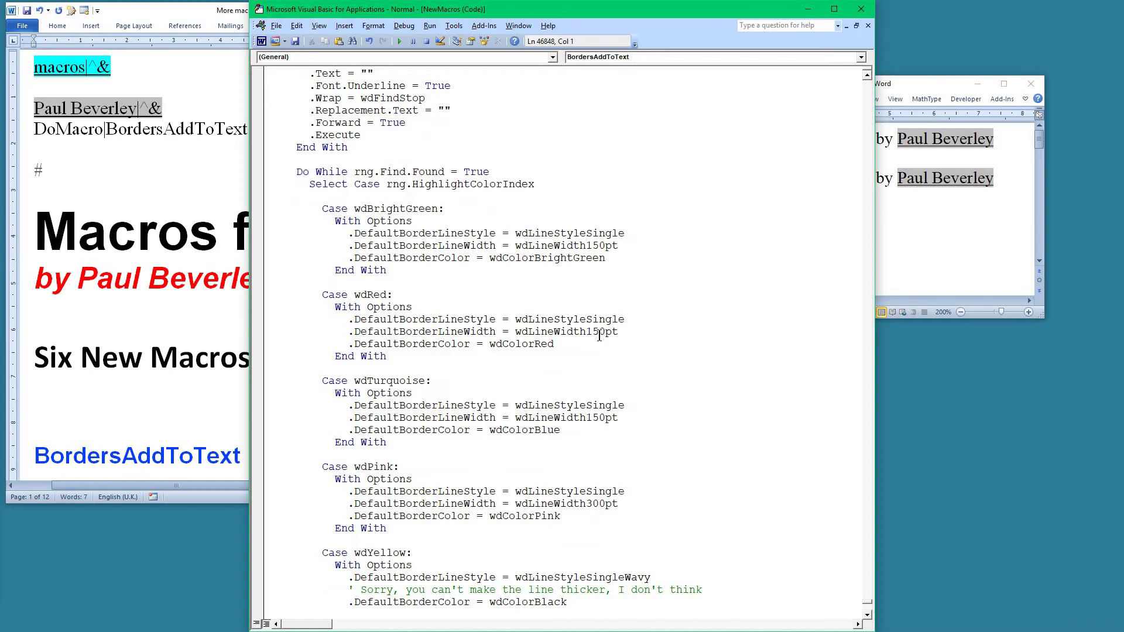
scroll(605, 389, down, 2)
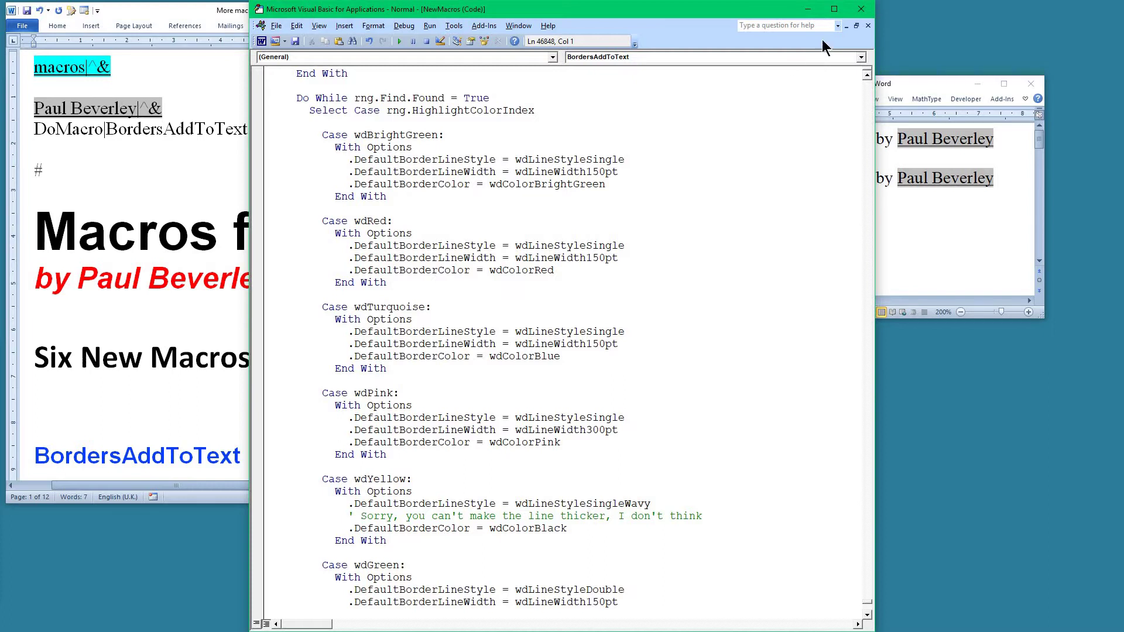
Copy the 'From Word 2007 onwards' paragraph into Document26, replacing its two sample lines
click(864, 10)
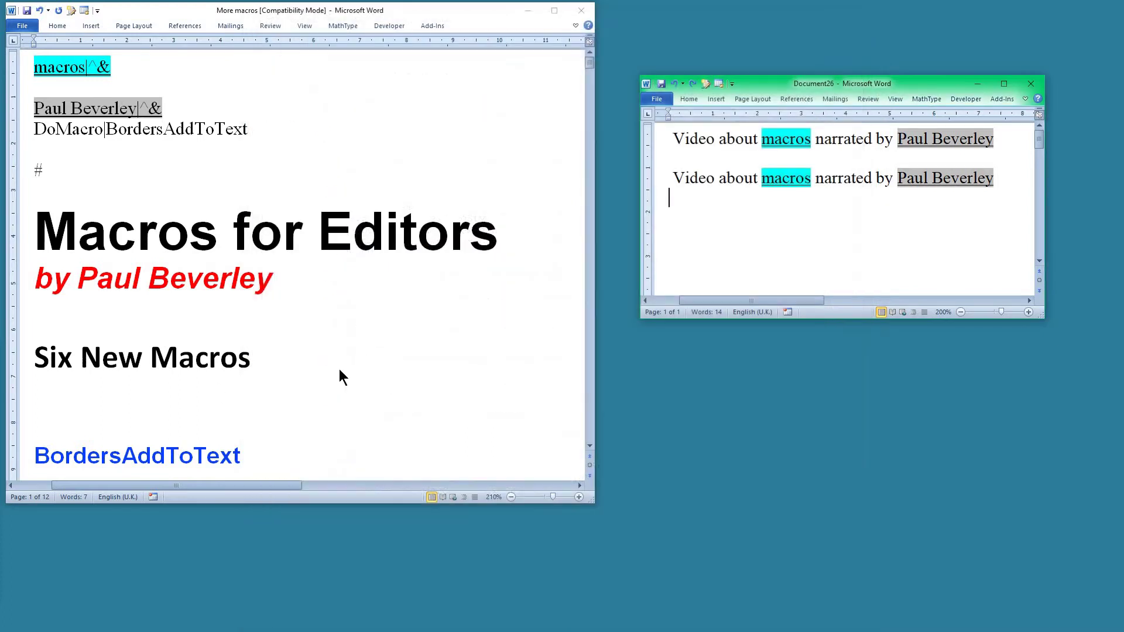
scroll(278, 401, down, 3)
scroll(278, 402, down, 5)
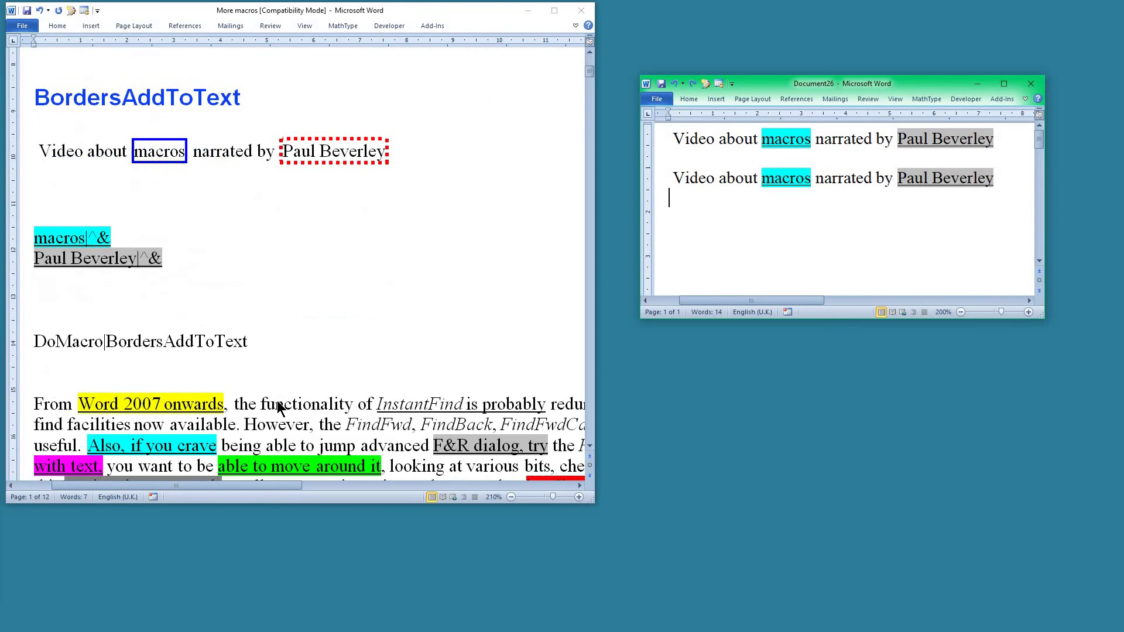
click(31, 284)
drag(31, 284, 15, 390)
key(ctrl+c)
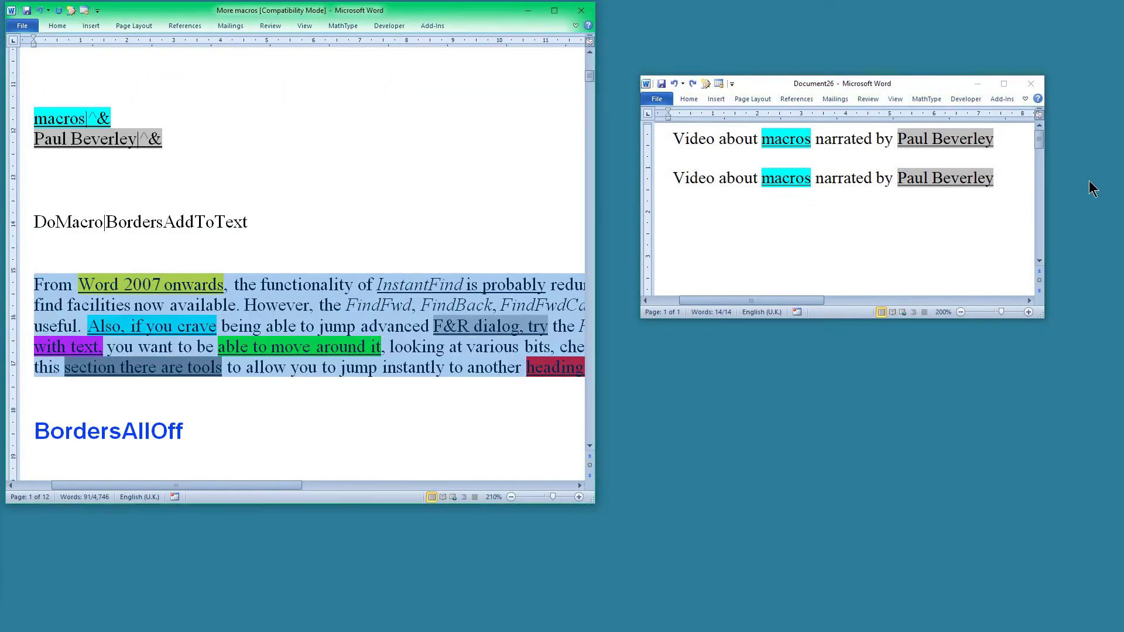
click(669, 197)
drag(666, 136, 674, 179)
drag(680, 220, 683, 213)
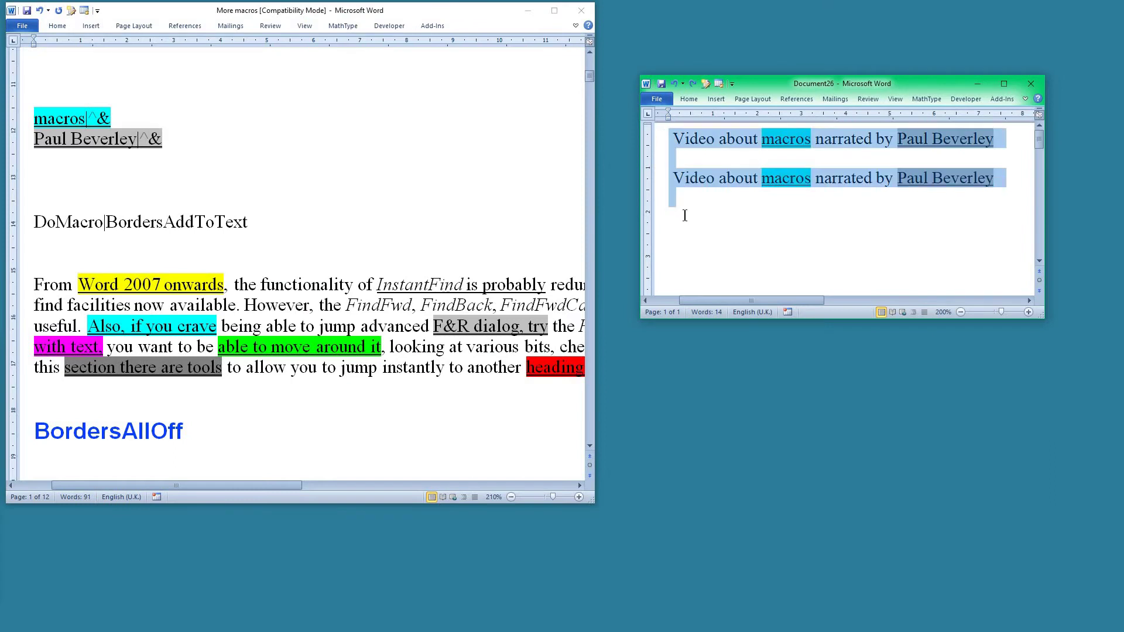
key(ctrl+v)
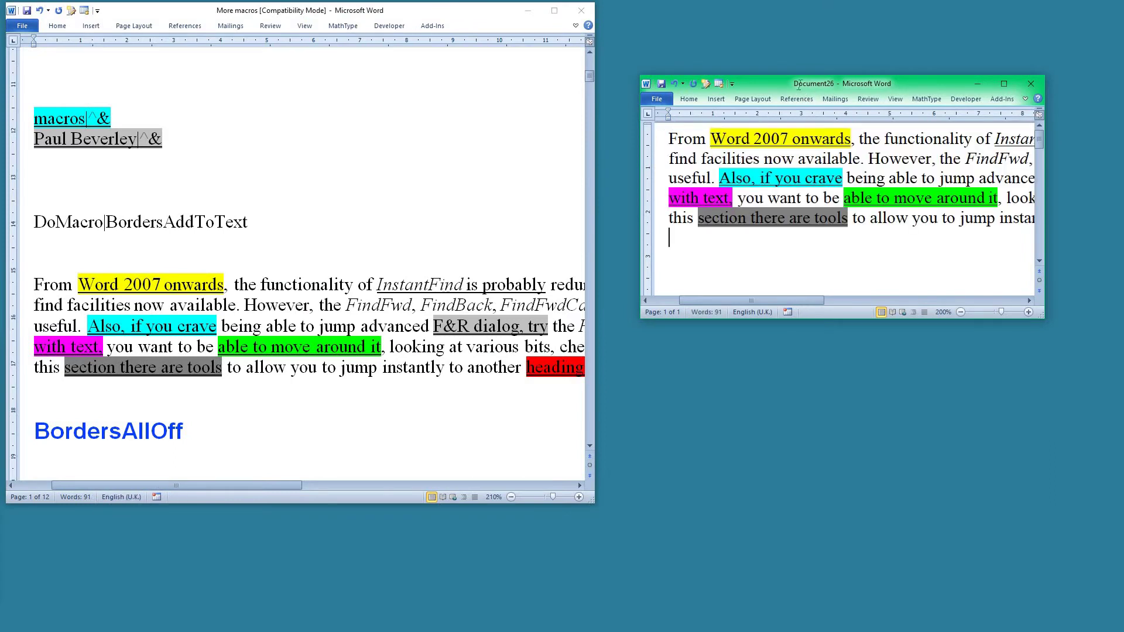
Maximize Document26 and run BordersAddToText to border the paragraph's highlighted phrases
double_click(801, 89)
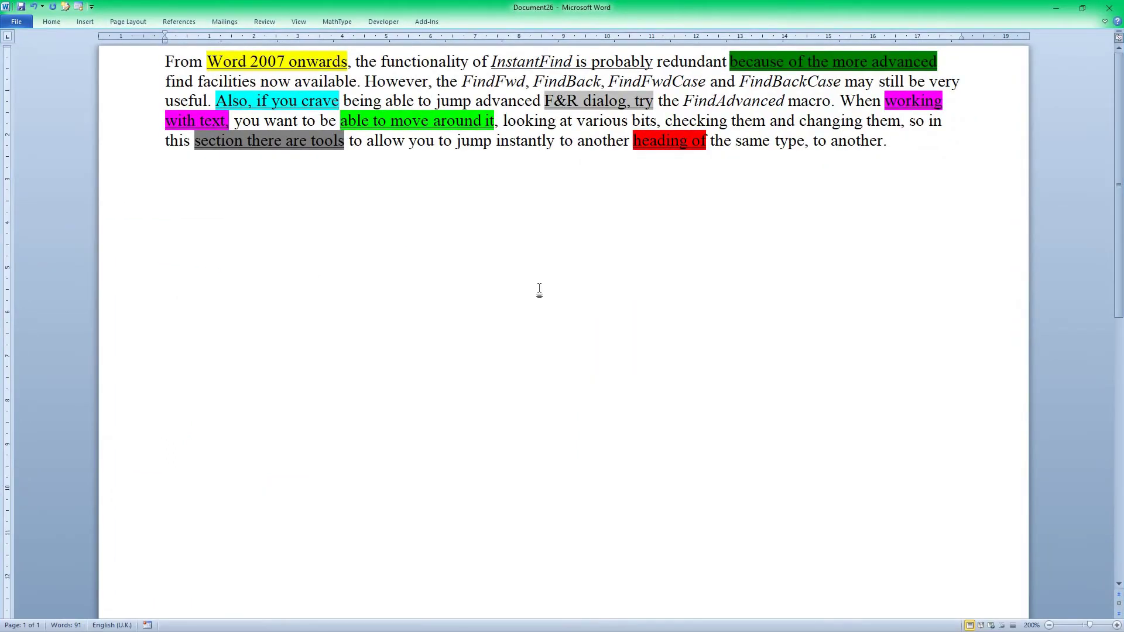
key(alt+F8)
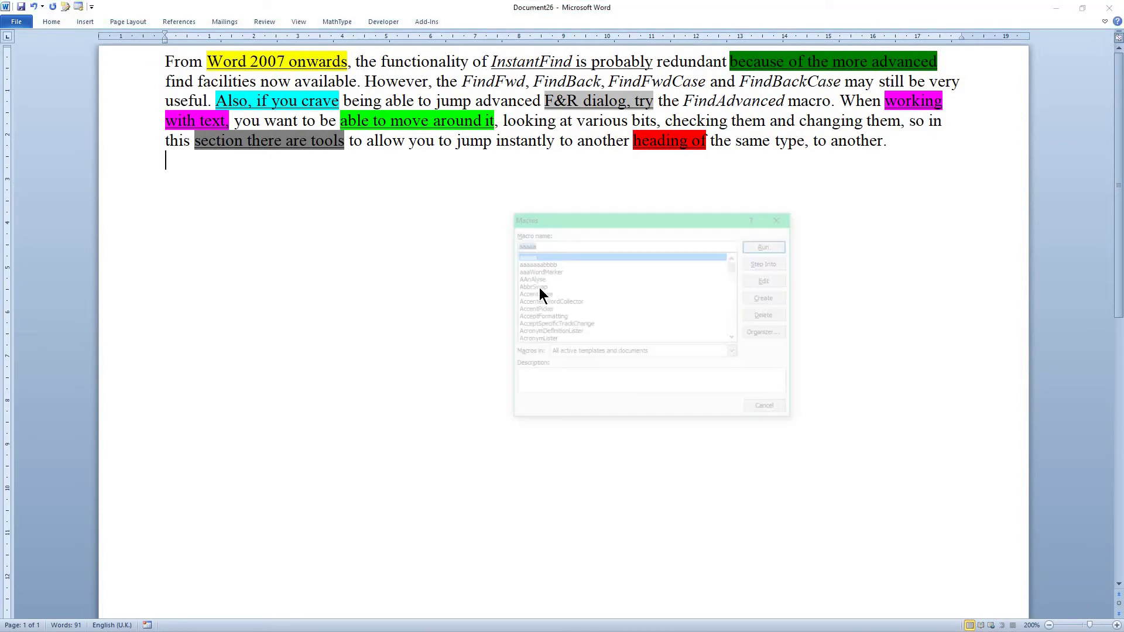
text(bor)
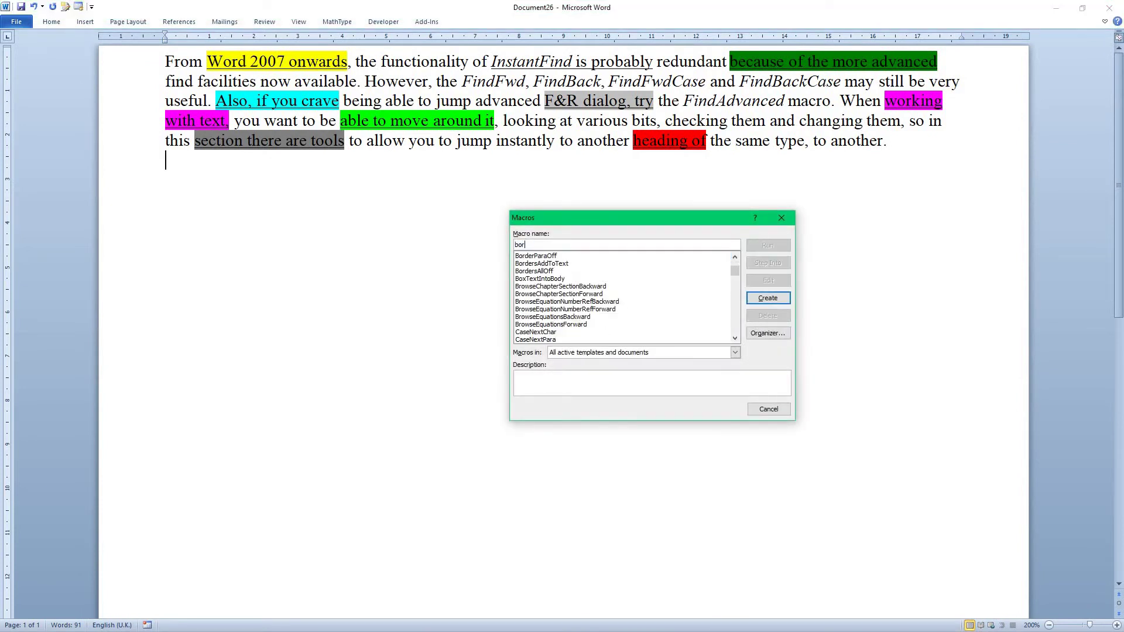
click(569, 262)
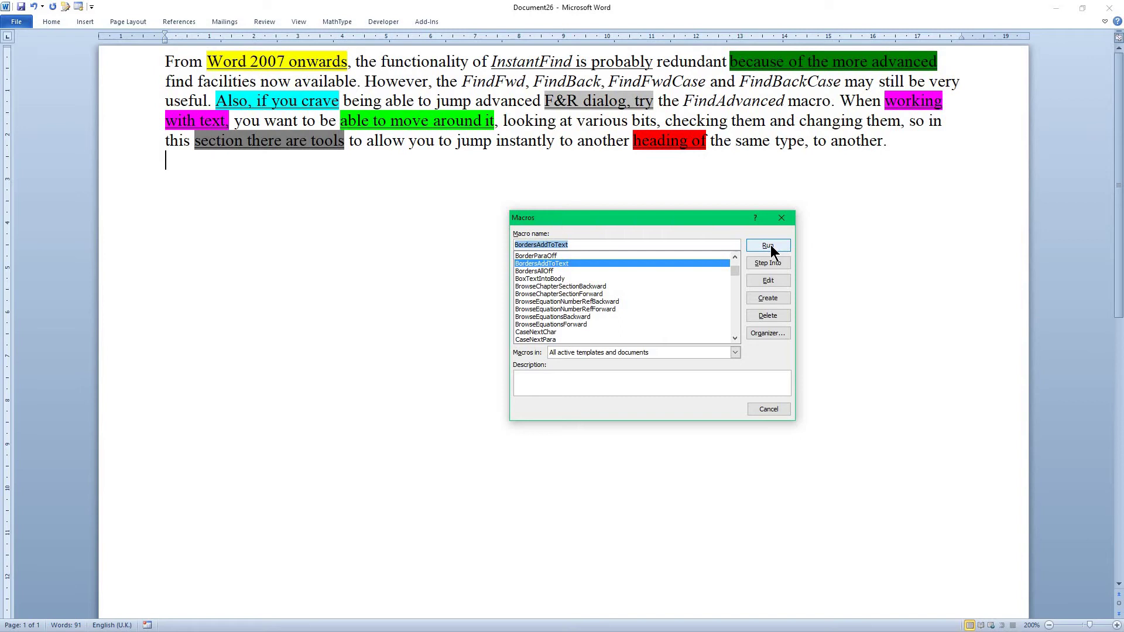
click(768, 245)
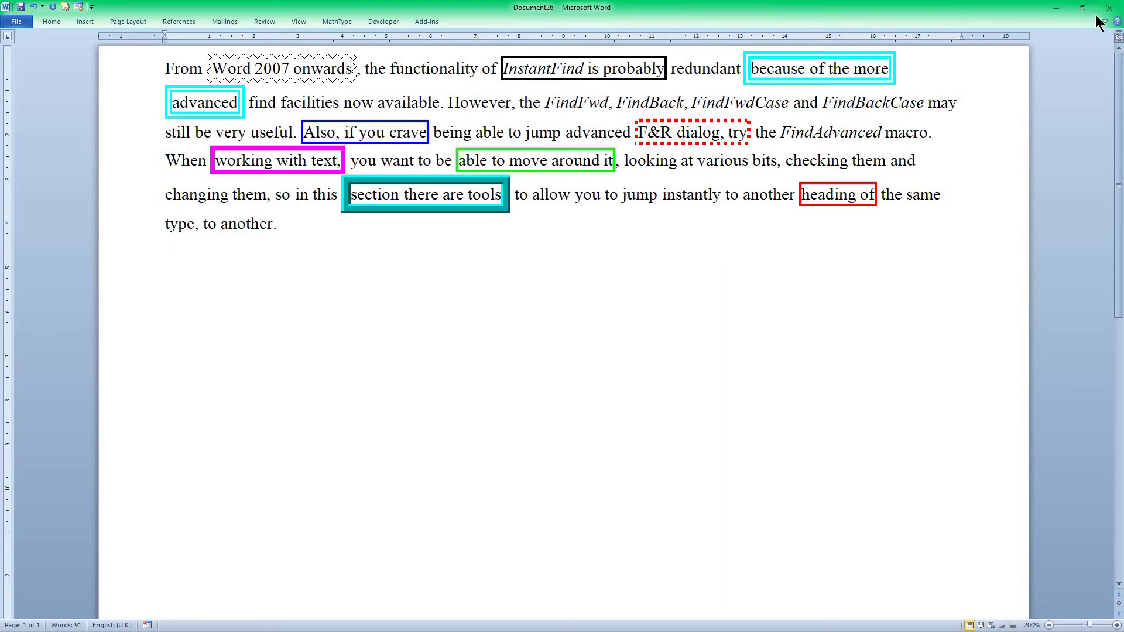
double_click(1008, 14)
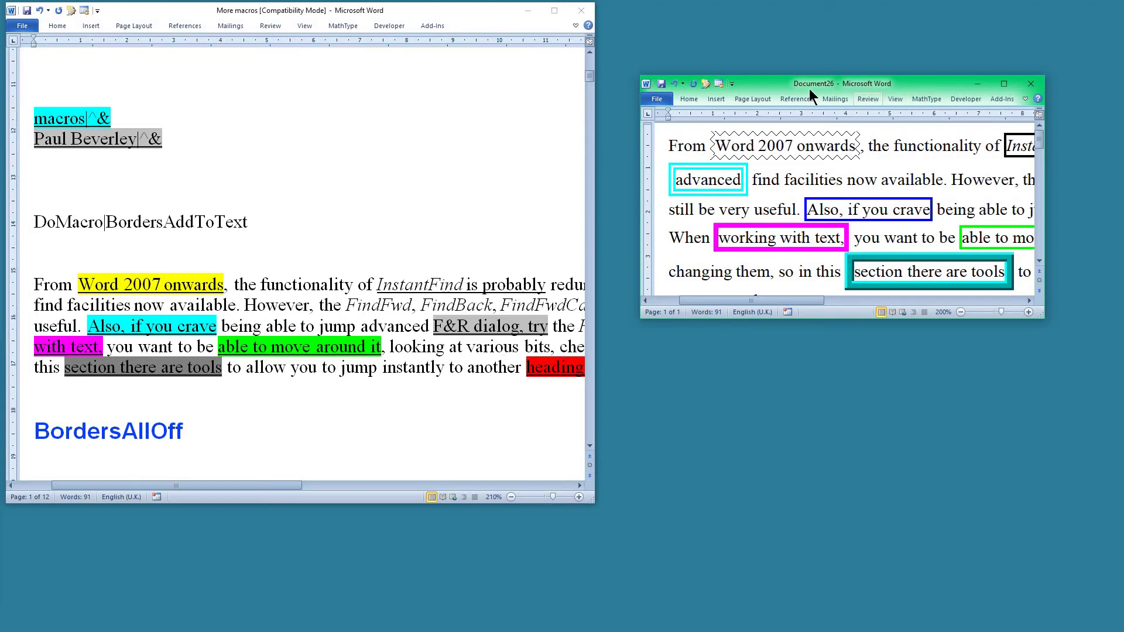
double_click(735, 82)
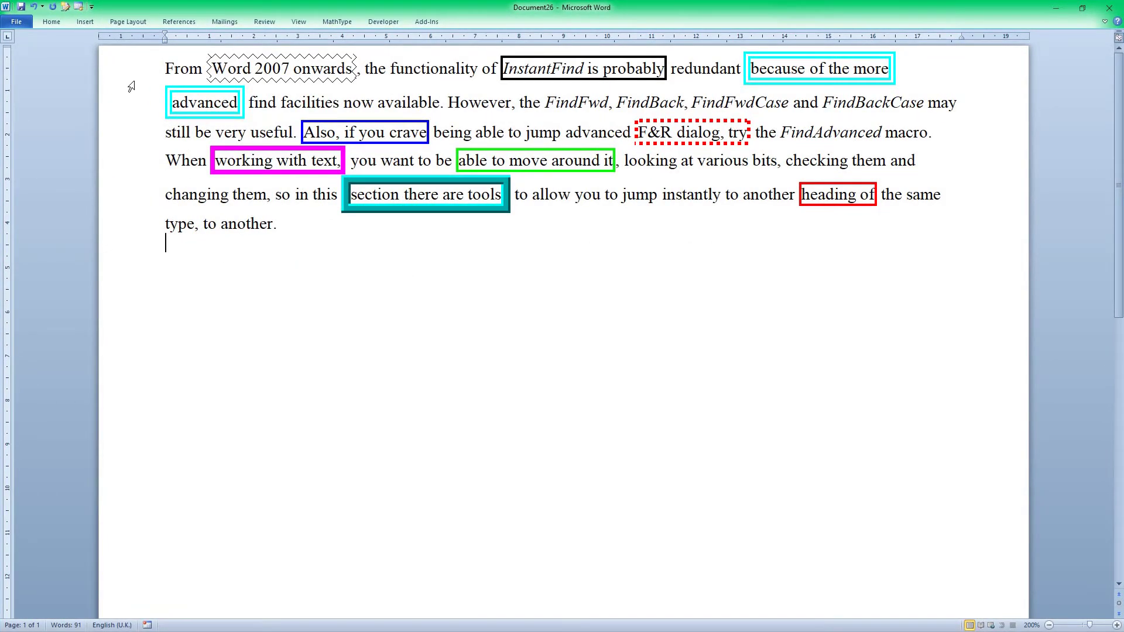
Paste a second copy of the bordered InstantFind paragraph below the first in Document26
triple_click(116, 242)
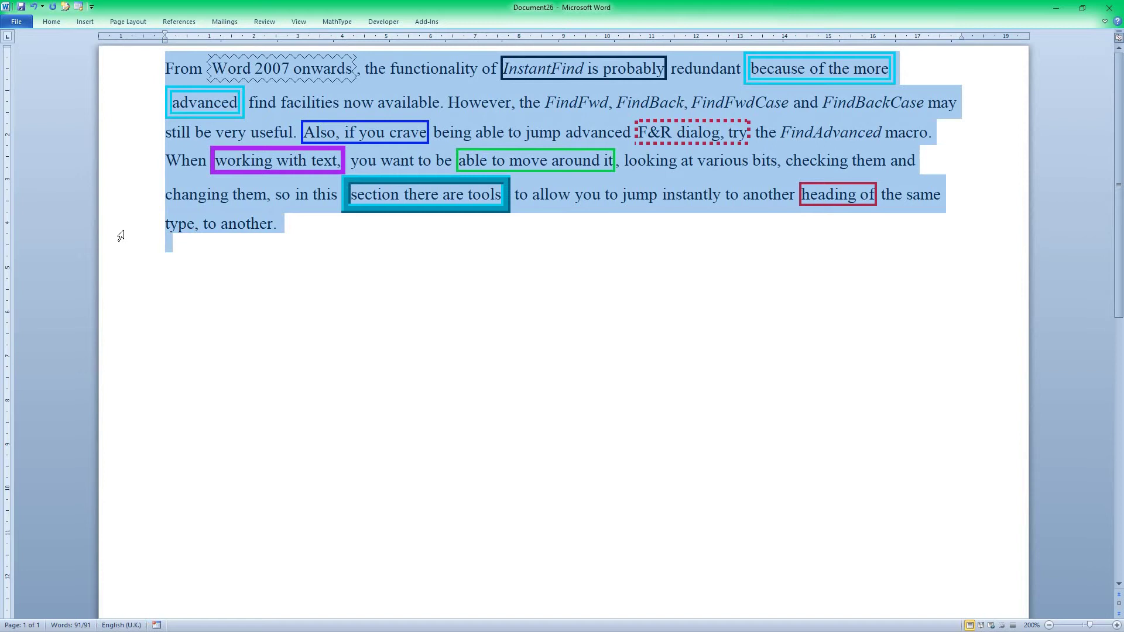
key(ctrl+c)
key(Right)
key(ctrl+v)
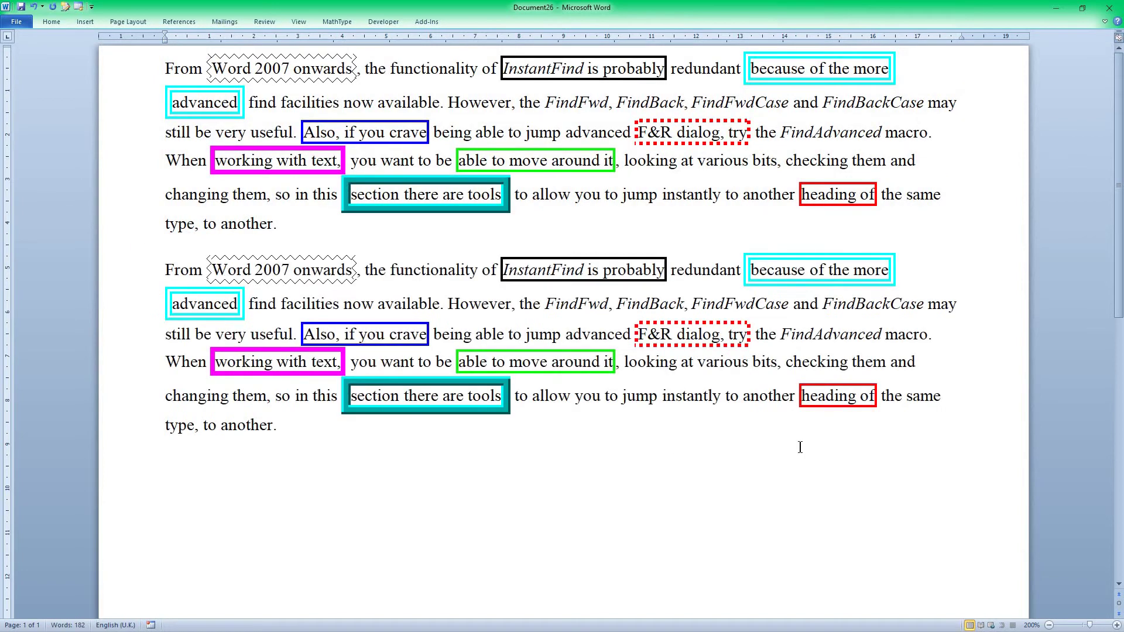
double_click(738, 10)
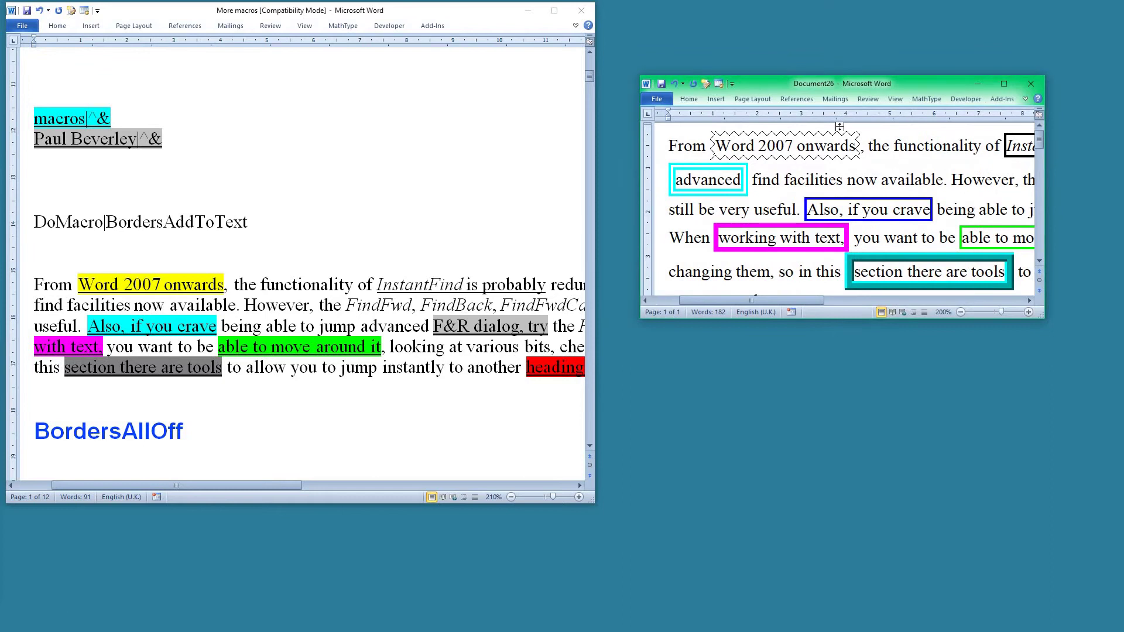
double_click(838, 83)
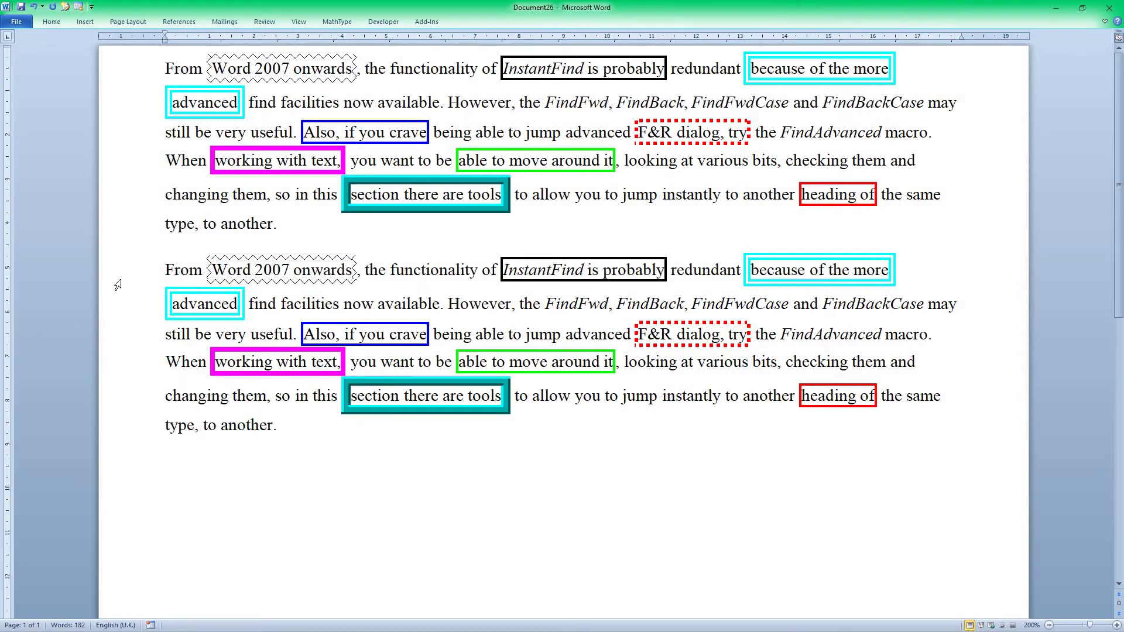
key(ctrl+z)
Strip the borders from the first lines of the second paragraph with BordersAllOff
drag(126, 280, 127, 339)
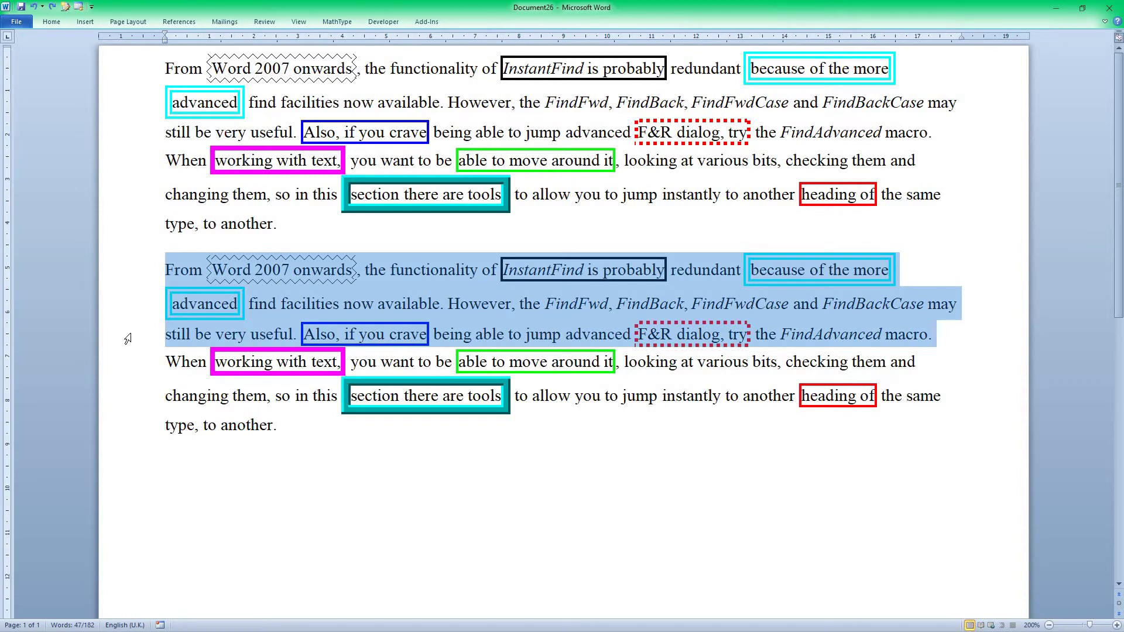
key(ctrl+space)
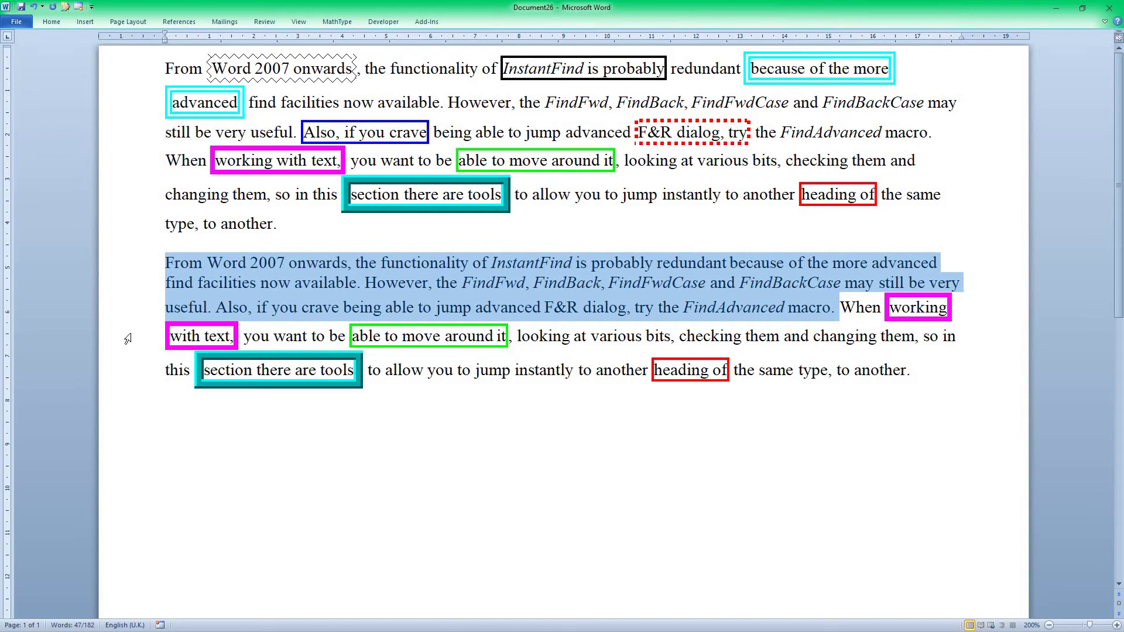
click(128, 338)
Run BordersAllOff on the whole text, confirming Yes, then close Document26
click(296, 196)
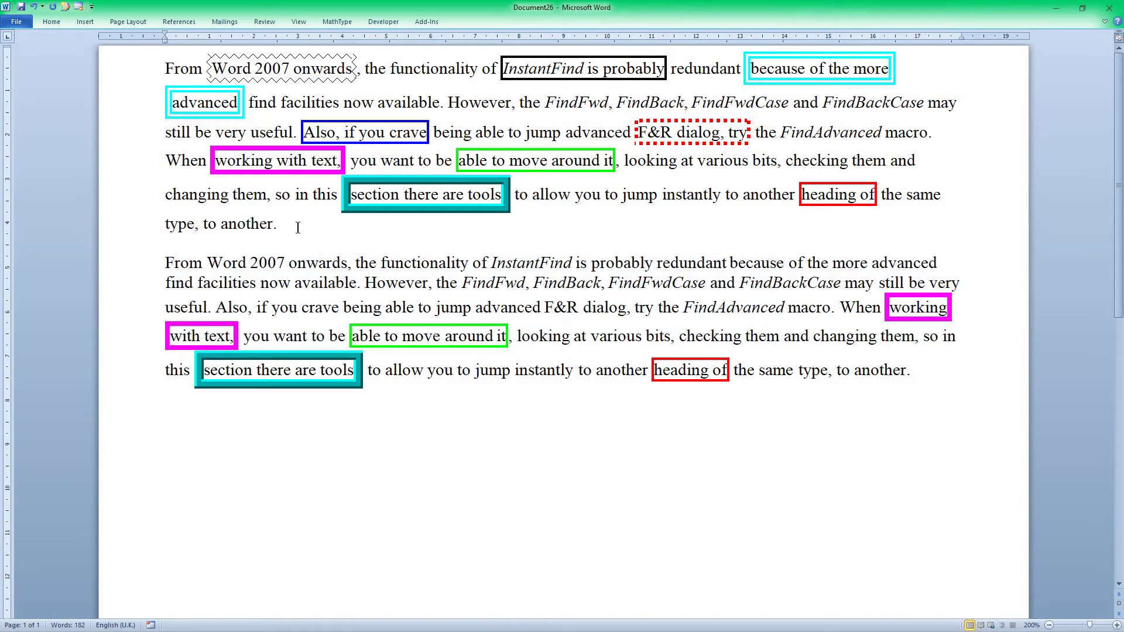
key(ctrl+space)
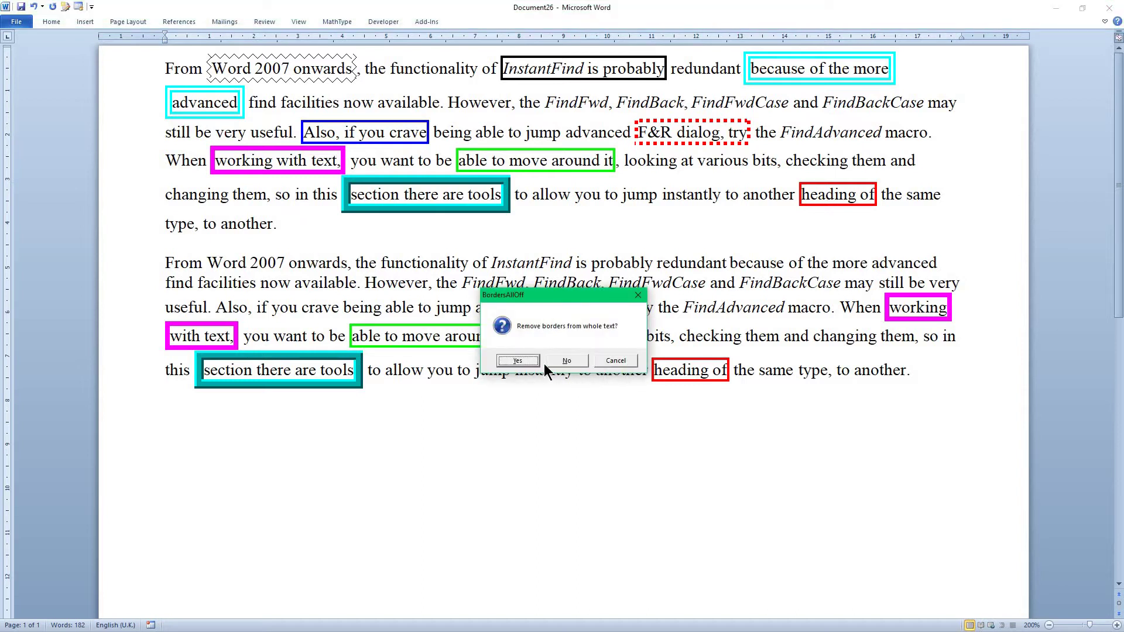
click(519, 360)
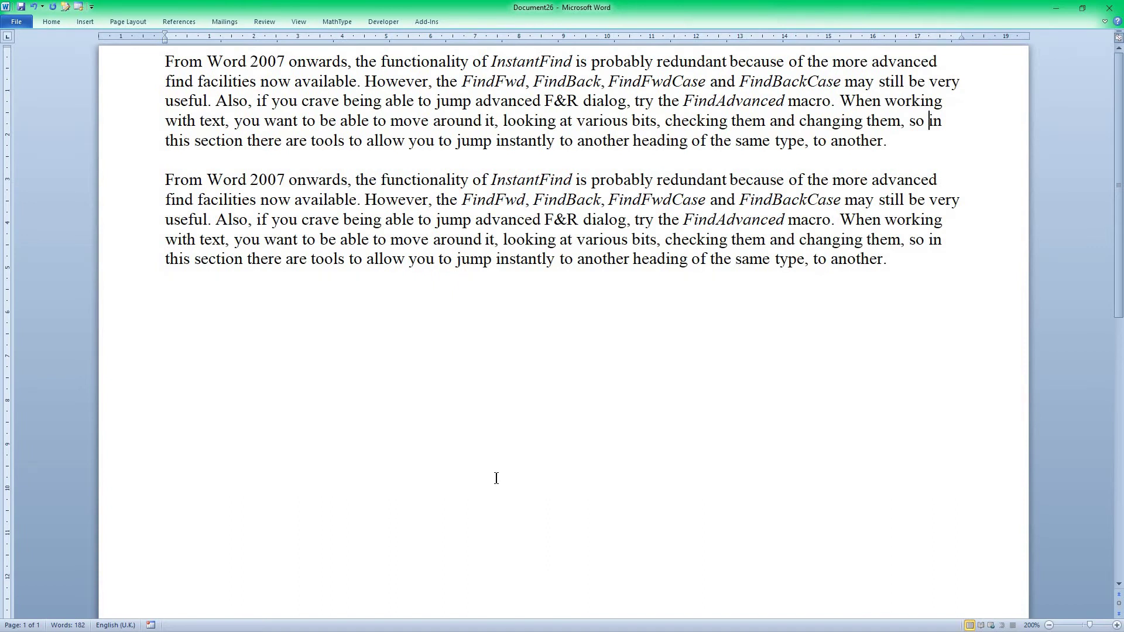
click(1112, 10)
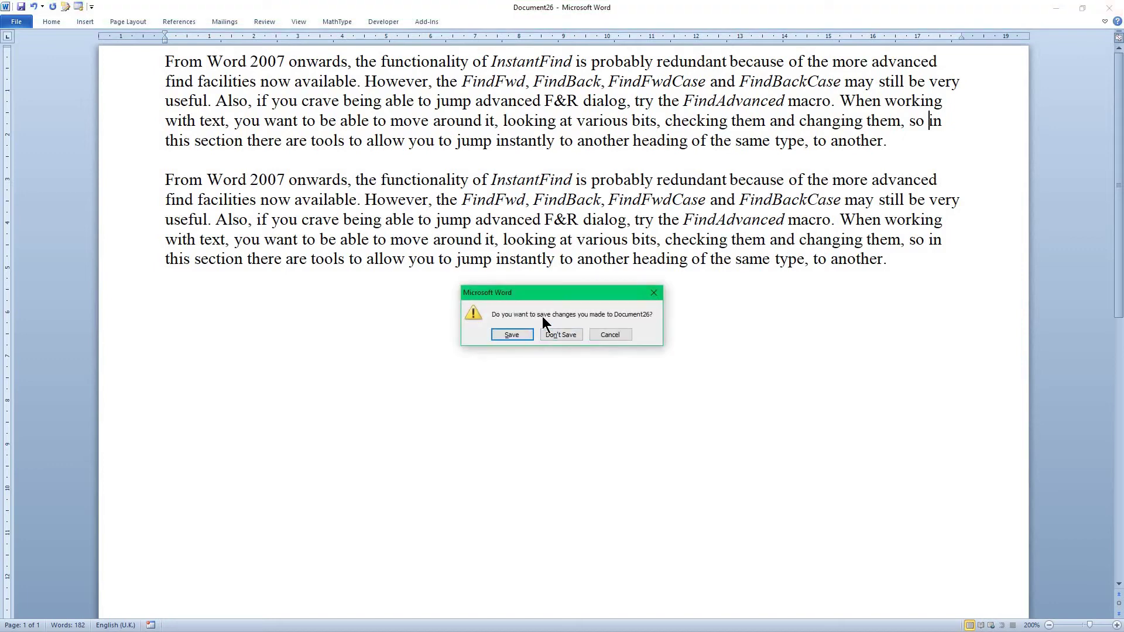
Discard Document26's changes and clear the selection in More macros
click(556, 331)
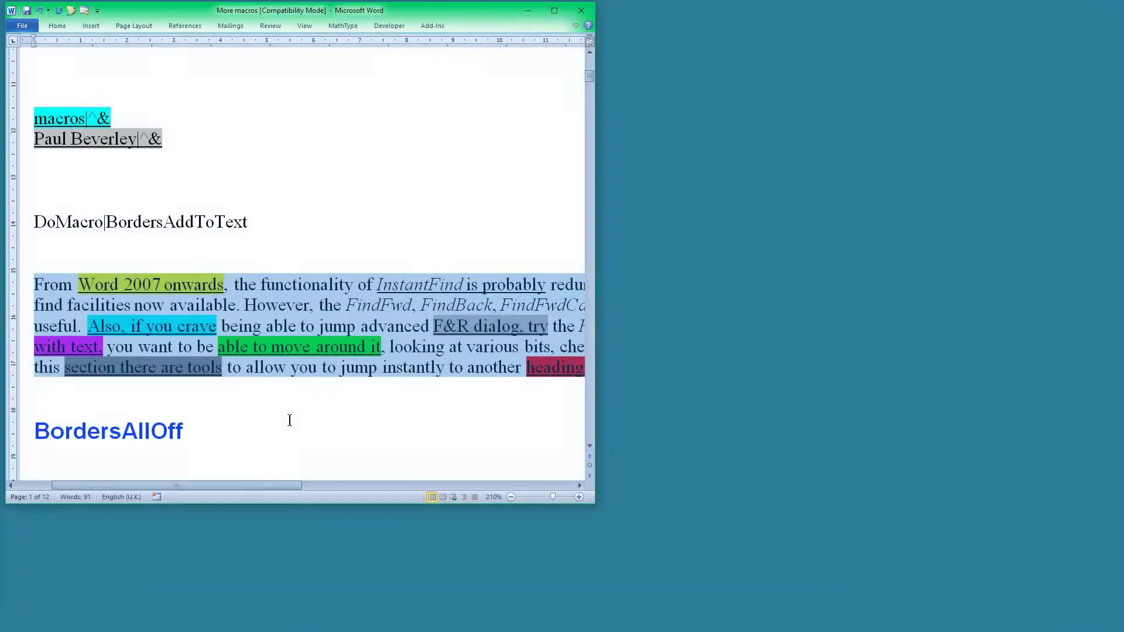
click(409, 159)
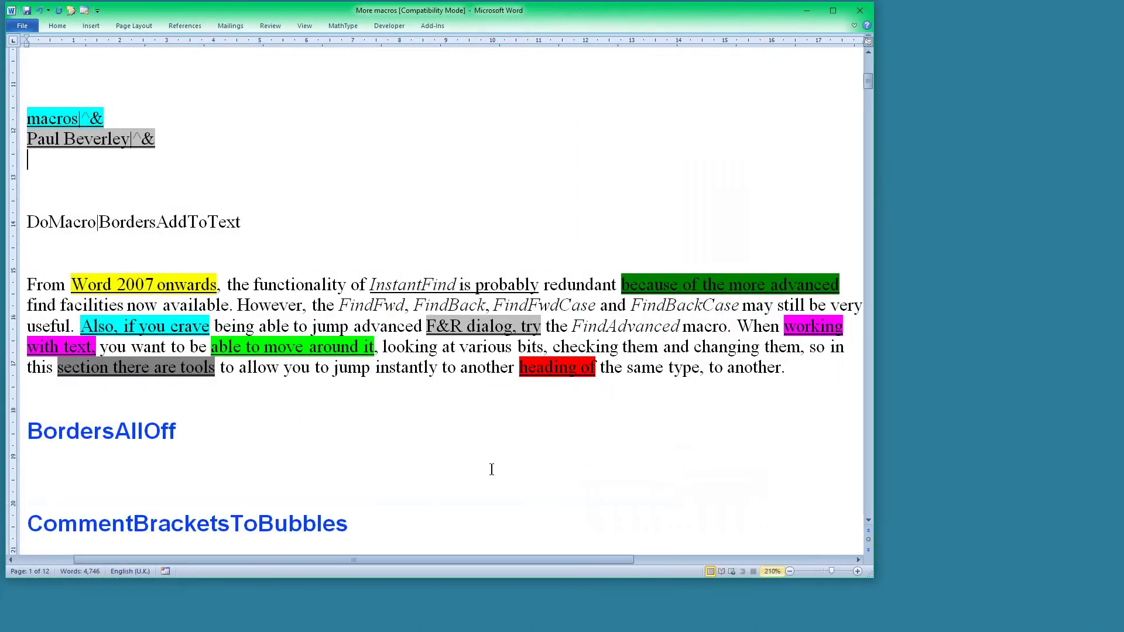
scroll(492, 465, down, 2)
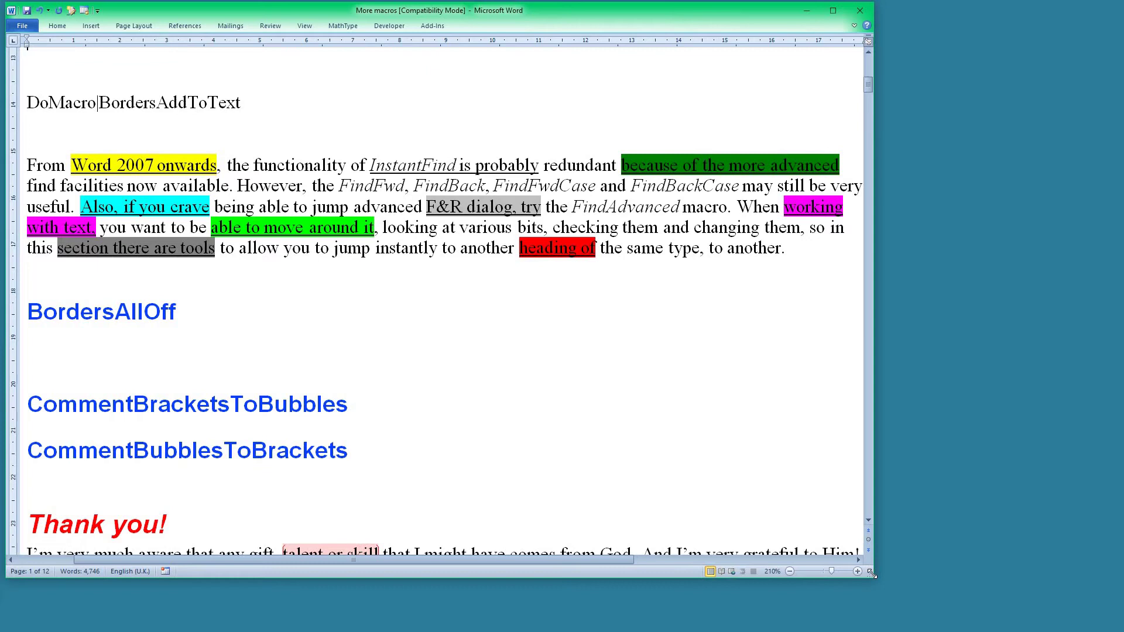
Widen the More macros window and scroll to the Thank you! sample with its comment bubbles
drag(872, 574, 1035, 530)
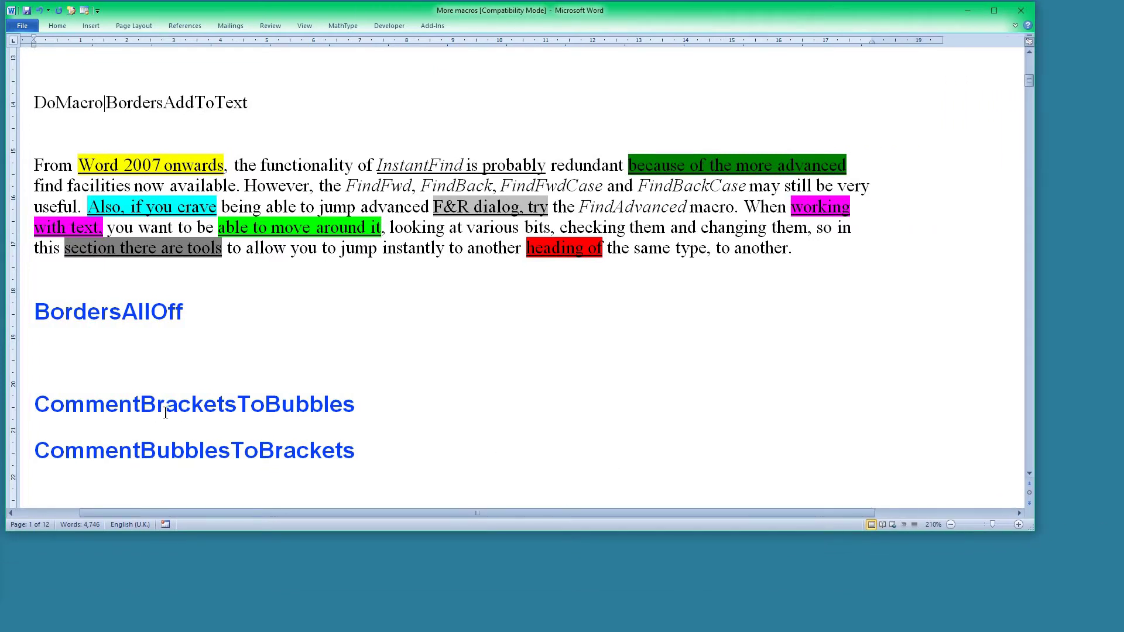
scroll(165, 413, down, 4)
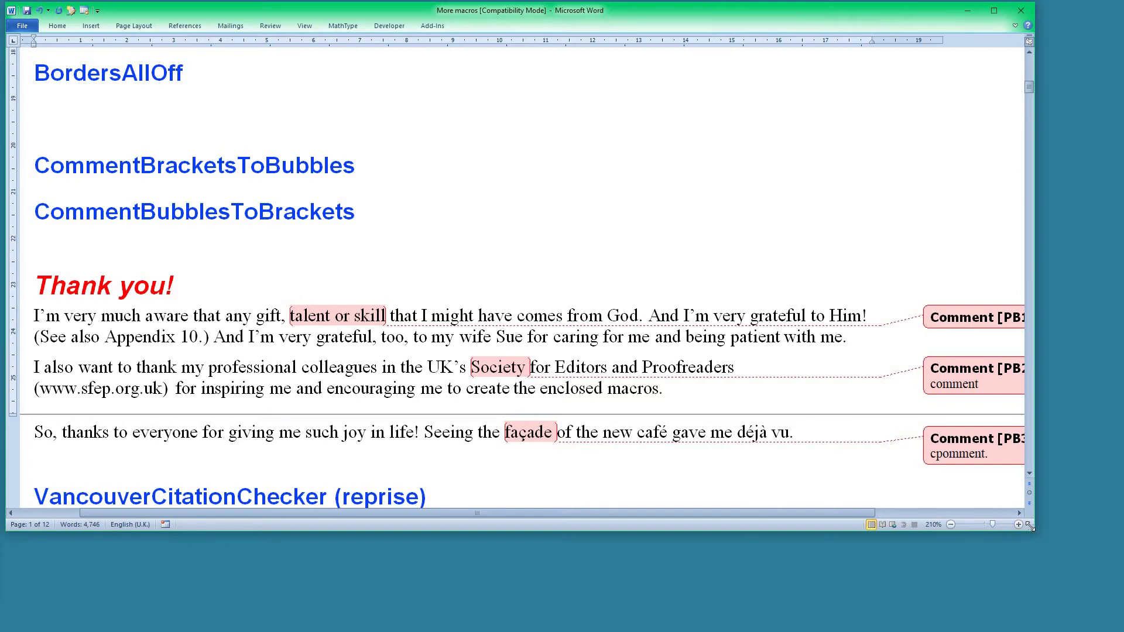
drag(1029, 526, 1103, 530)
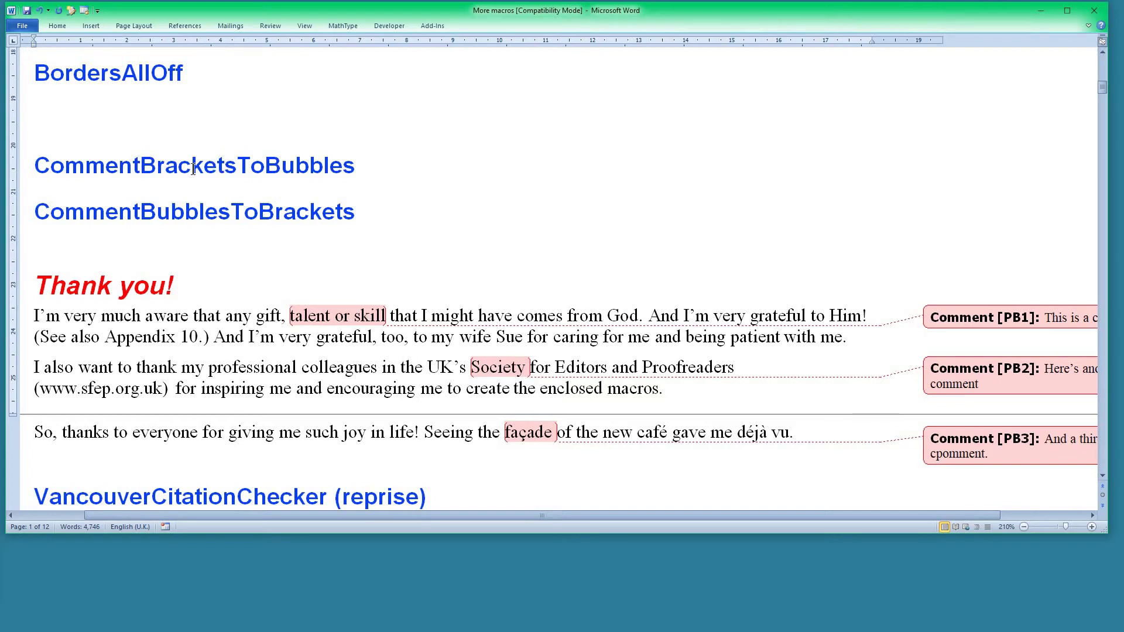
Run CommentBubblesToBrackets, copied from its heading, turning the three comments into green bracketed text
double_click(179, 212)
key(ctrl+c)
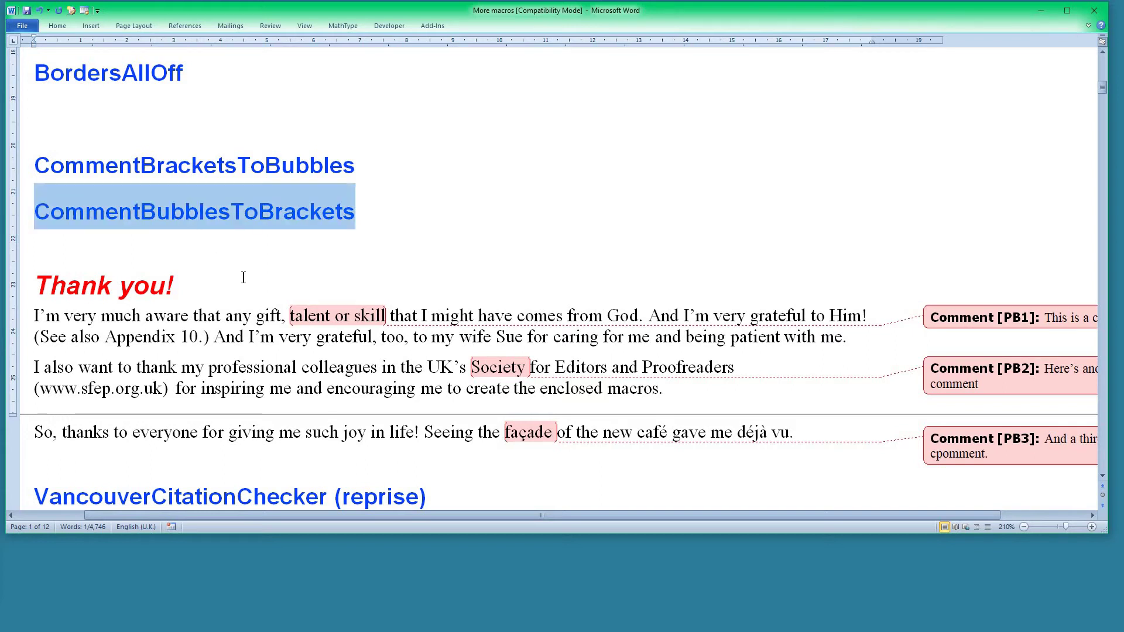
key(alt+F8)
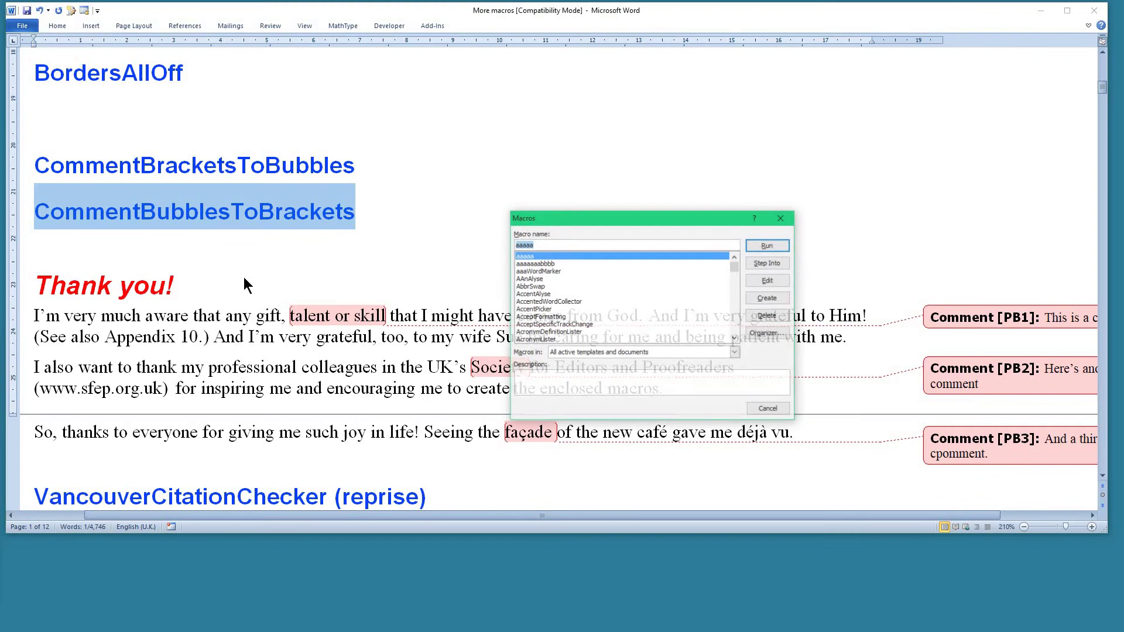
key(ctrl+v)
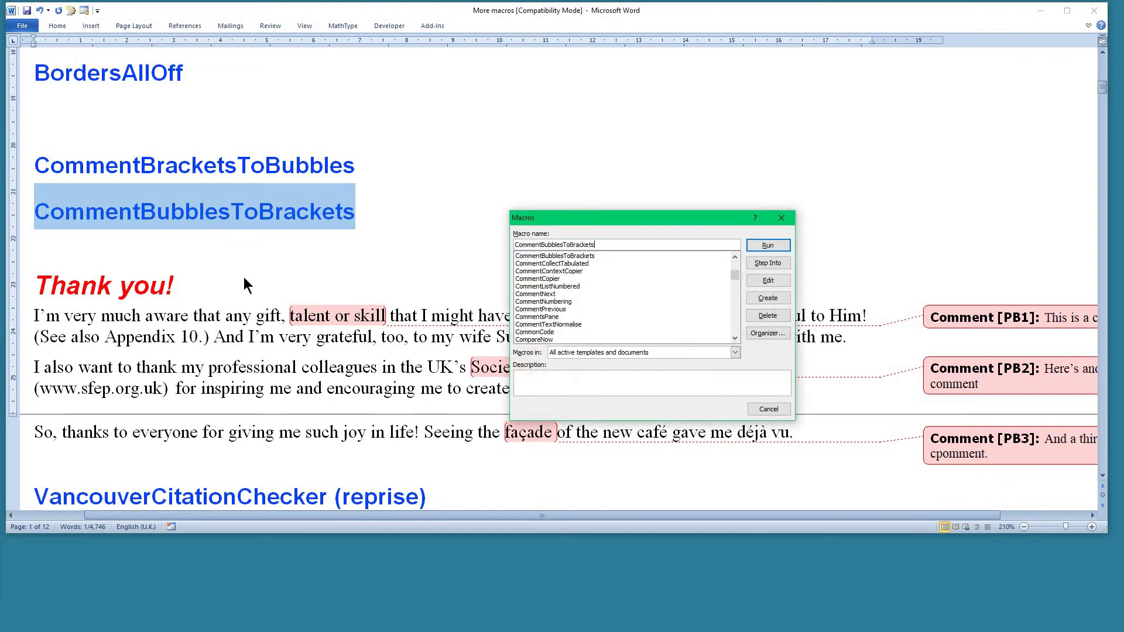
click(769, 246)
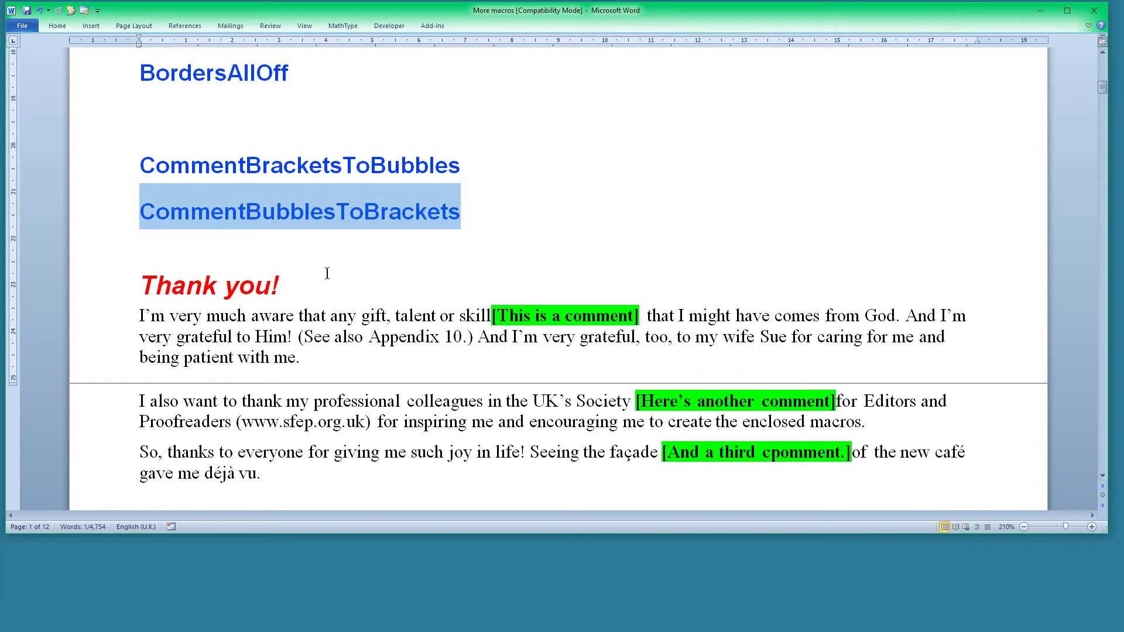
Run CommentBracketsToBubbles, copied from its heading, to restore the bracketed comments as bubbles
double_click(278, 166)
key(ctrl+c)
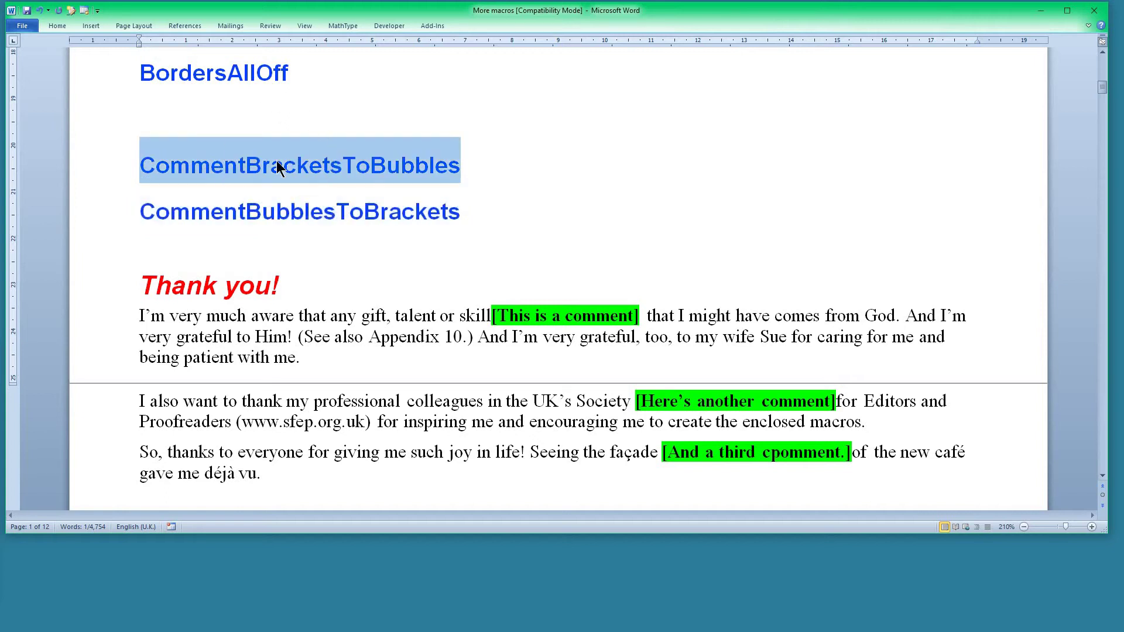
key(alt+F8)
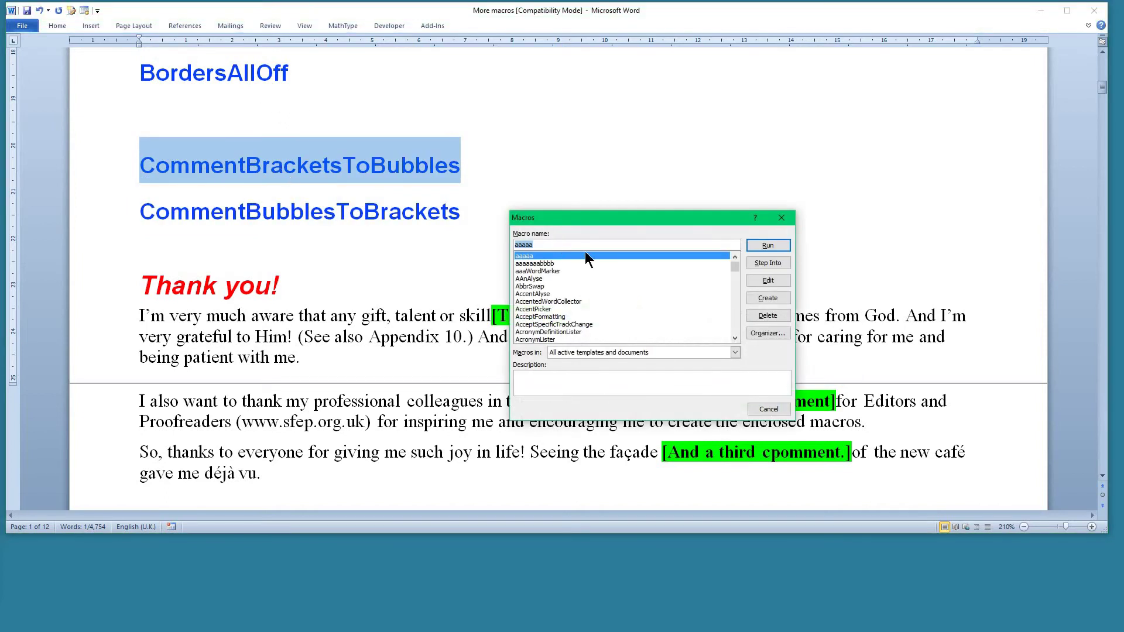
key(ctrl+v)
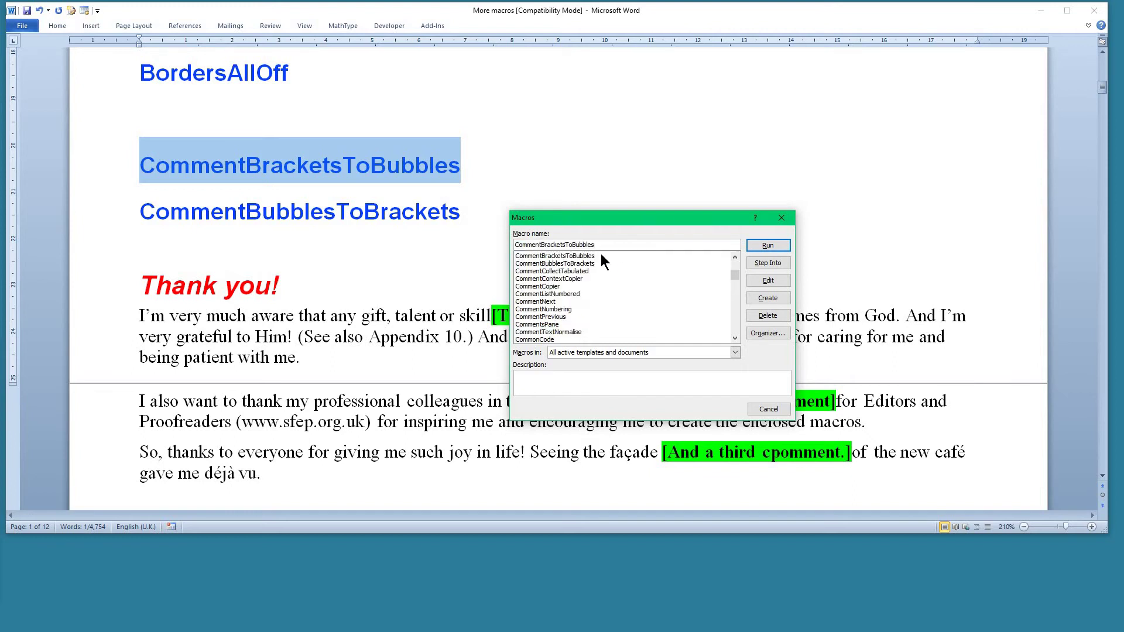
click(763, 244)
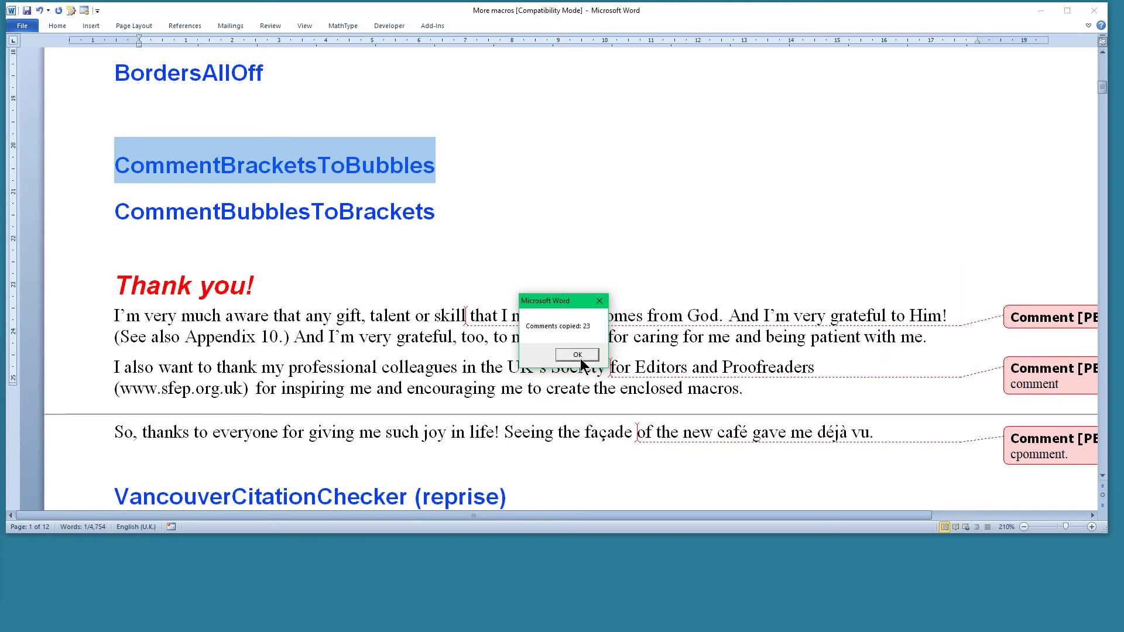
Dismiss the 'Comments copied: 23' message and resize the window to show the margin balloons
click(582, 356)
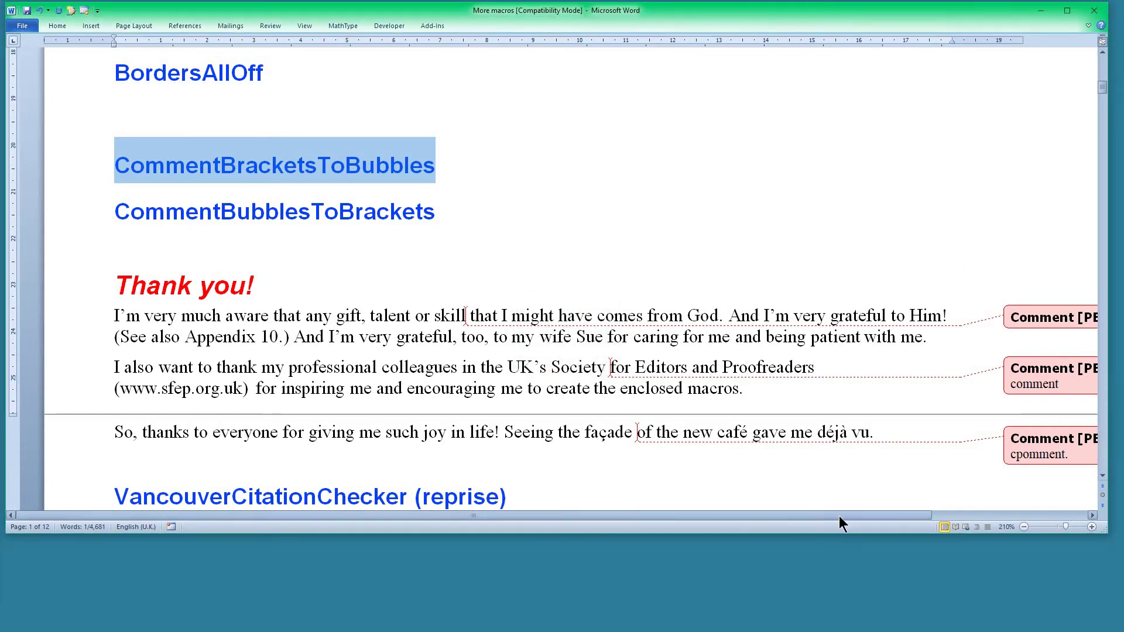
drag(839, 515, 1039, 515)
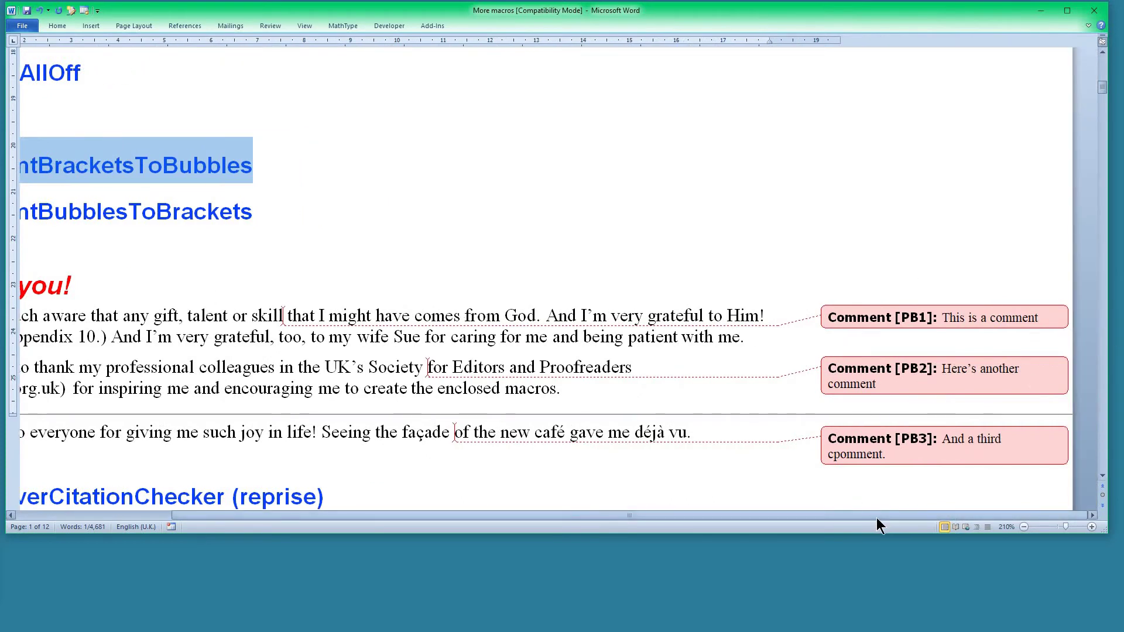
drag(877, 518, 623, 538)
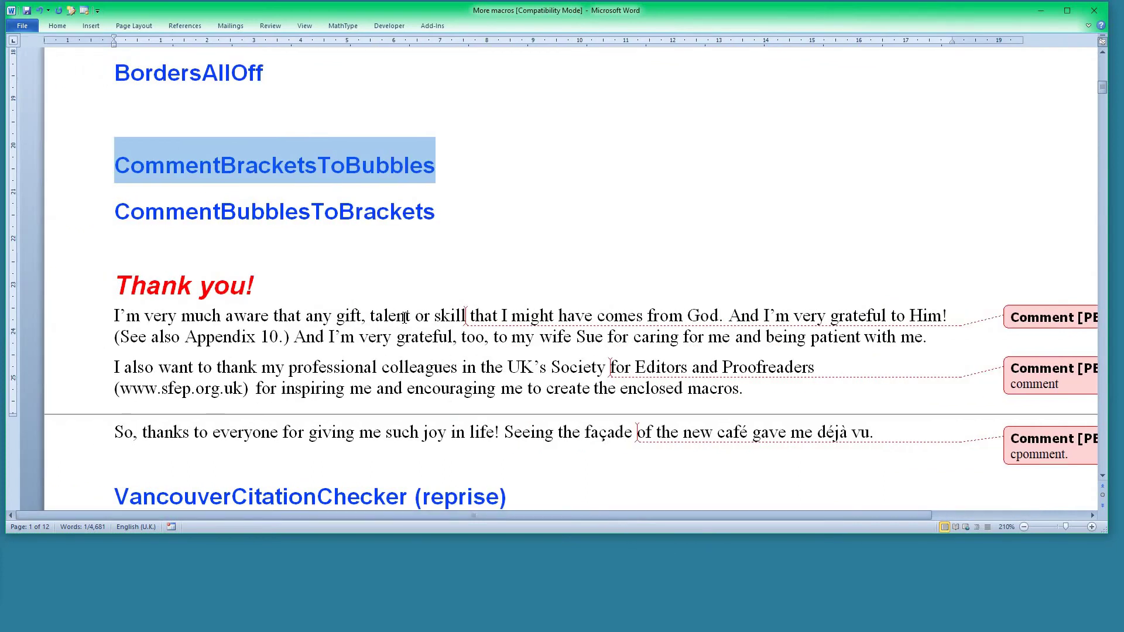
Enlarge the Word window and scroll down to the VancouverCitationChecker citation list
scroll(404, 317, down, 2)
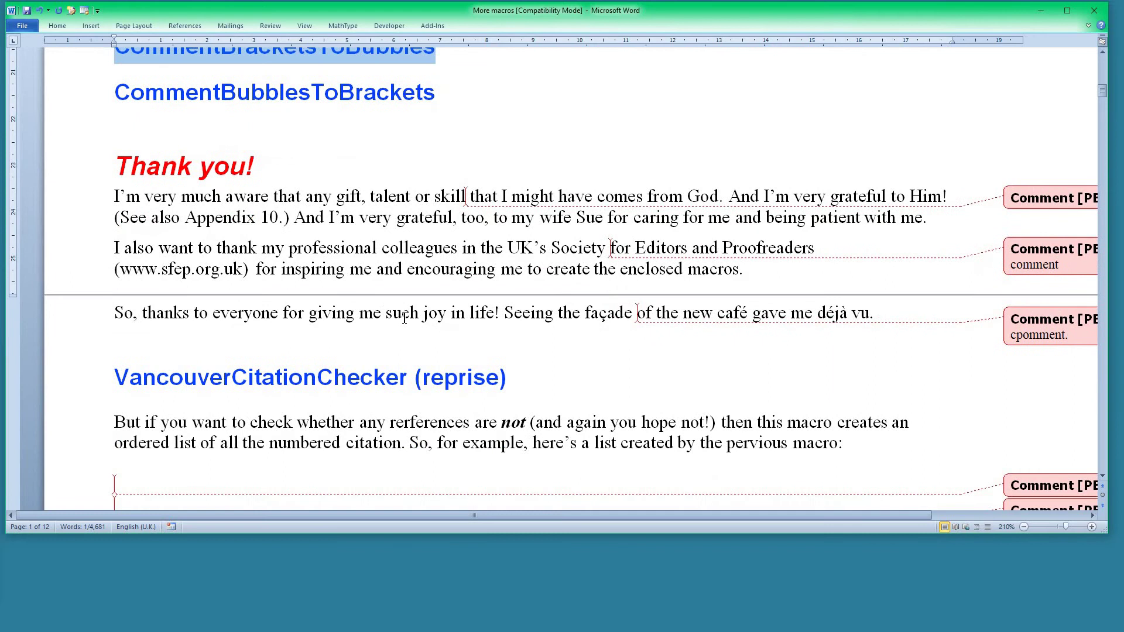
scroll(404, 317, down, 2)
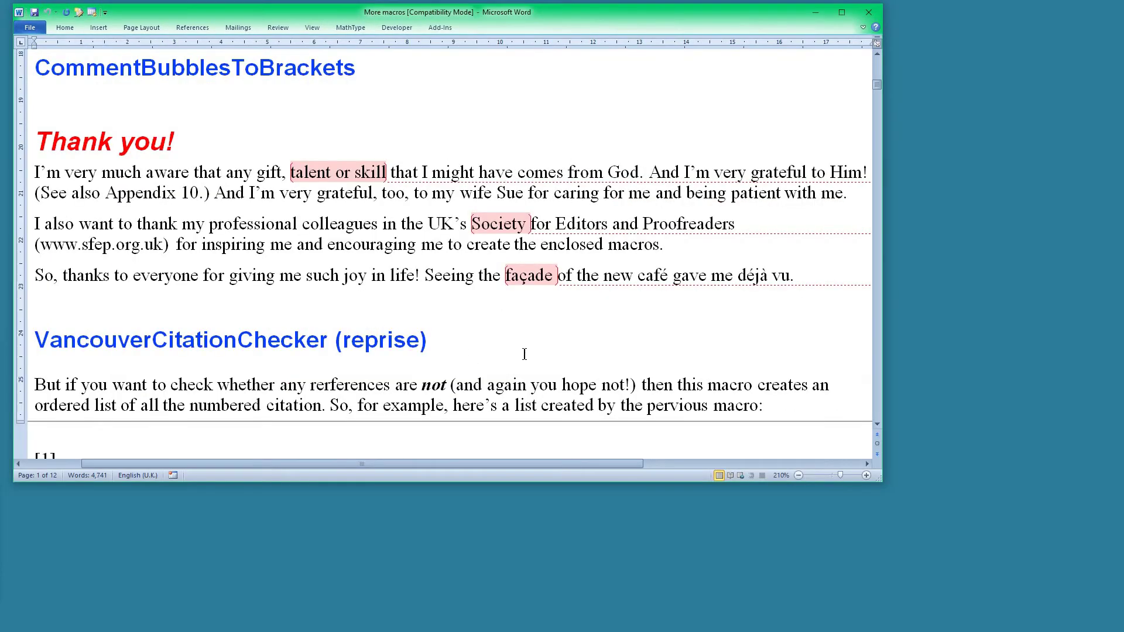
scroll(542, 361, down, 1)
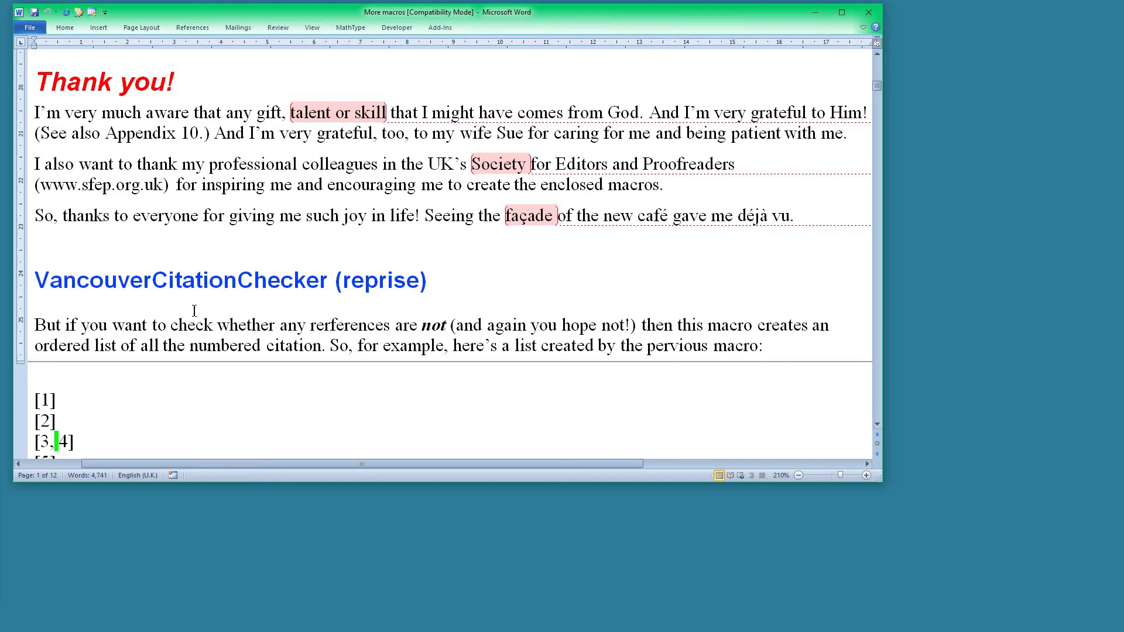
drag(881, 480, 918, 602)
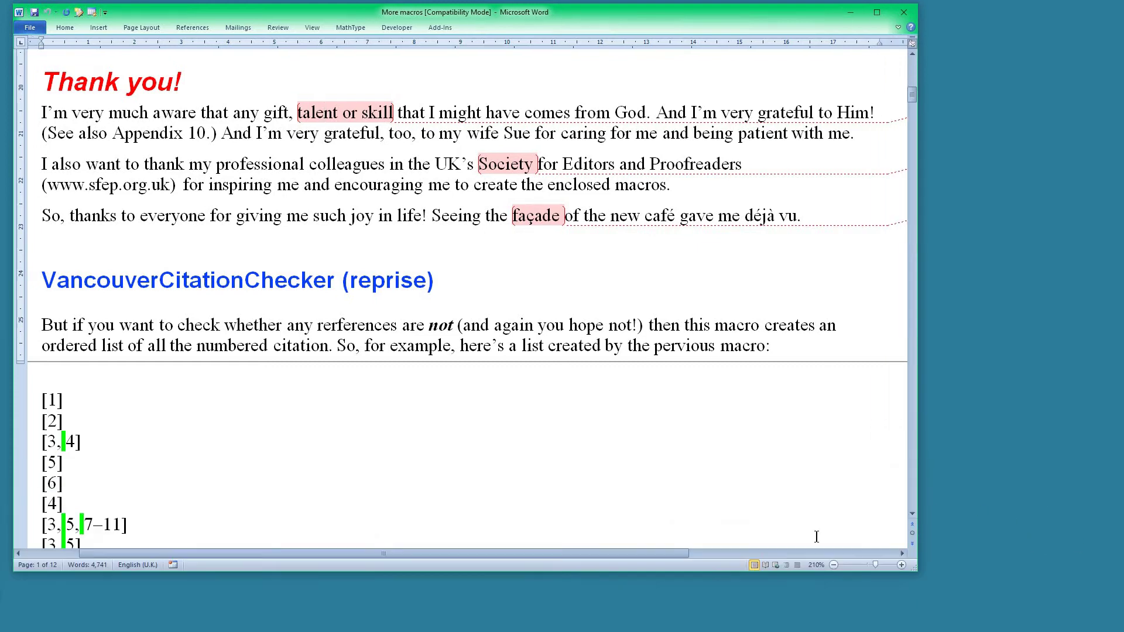
scroll(325, 411, down, 3)
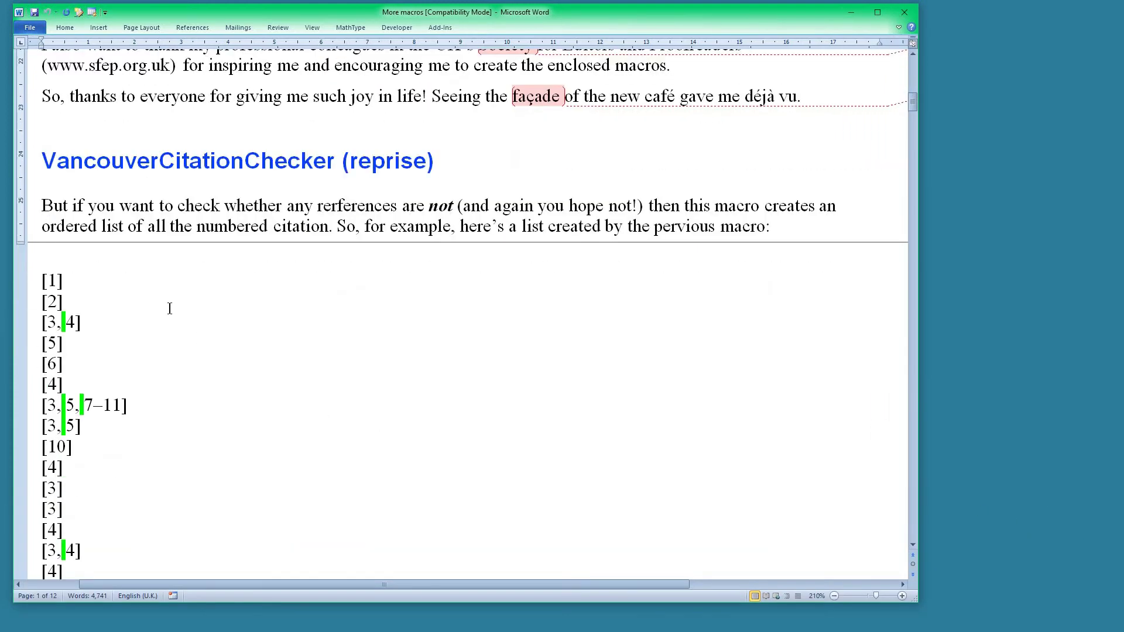
scroll(184, 370, down, 3)
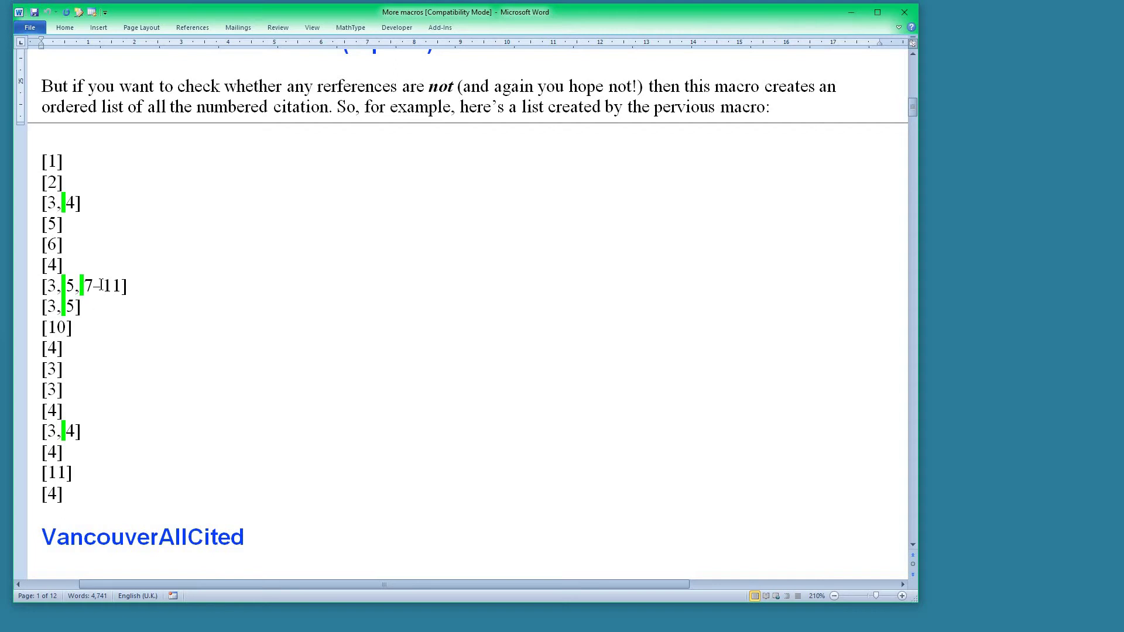
Replace the en dash in 7–11 with a hyphen, then undo it
drag(94, 285, 102, 285)
text(-)
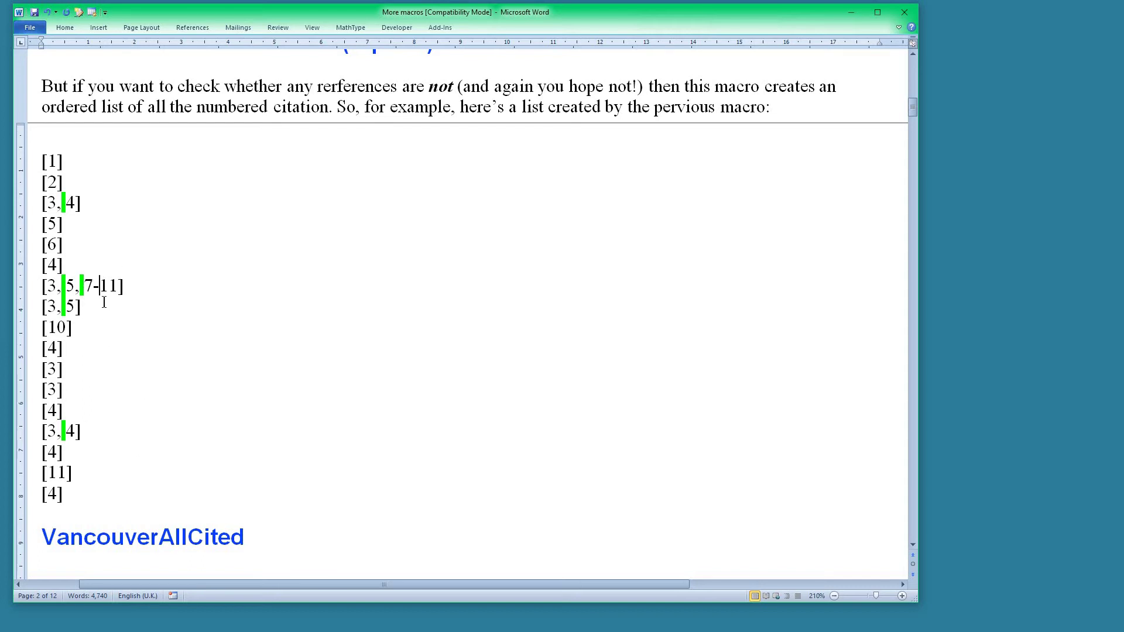
key(ctrl+z)
Scroll past the 001–011 citation list to the WordGraph heading and Thank me? paragraph
click(88, 311)
scroll(309, 494, down, 8)
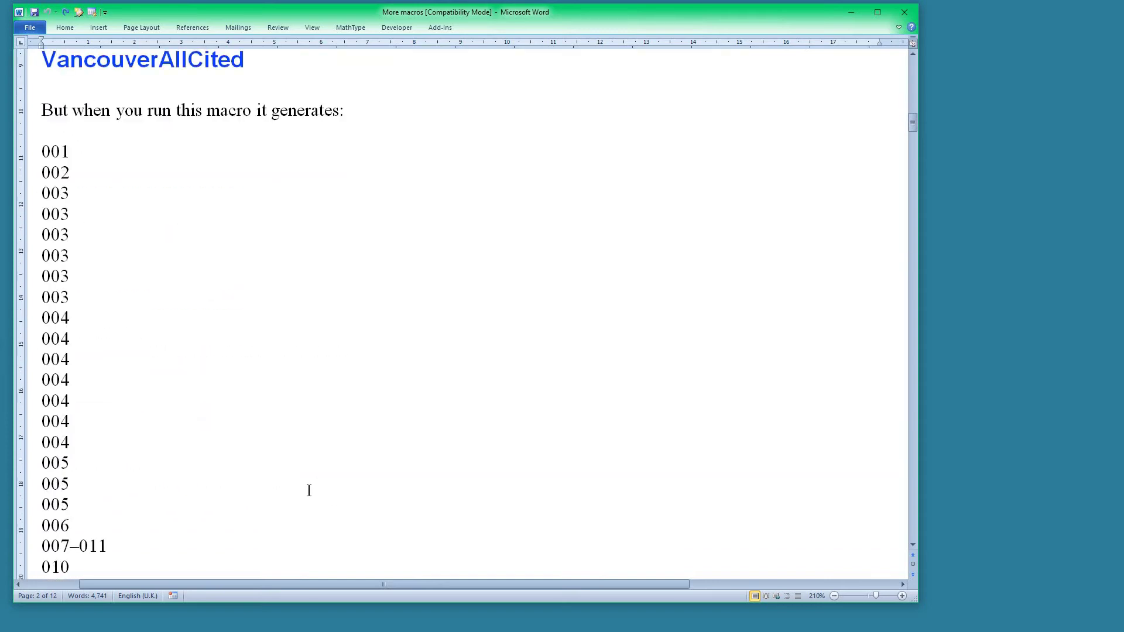
scroll(309, 490, down, 1)
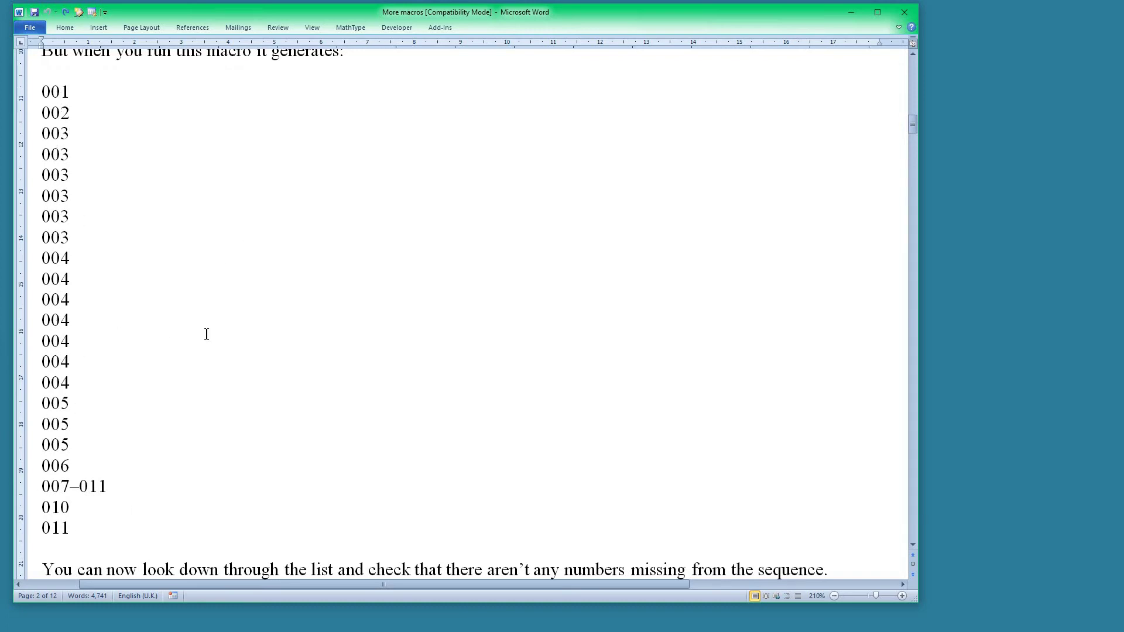
scroll(206, 334, up, 8)
scroll(207, 335, down, 8)
scroll(323, 446, up, 4)
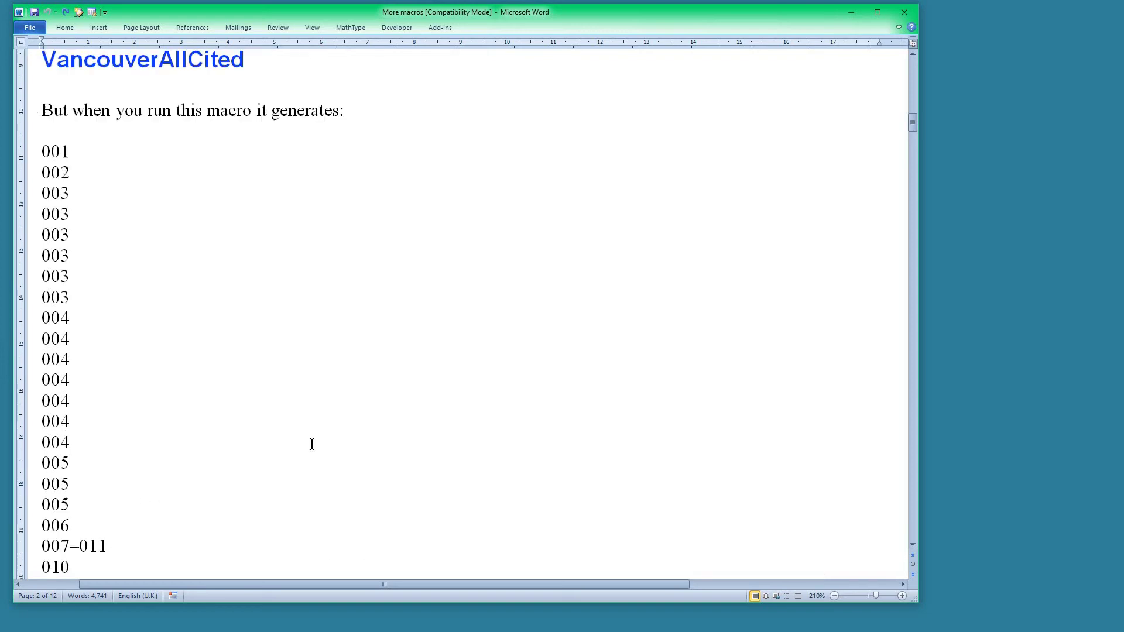
scroll(308, 445, down, 6)
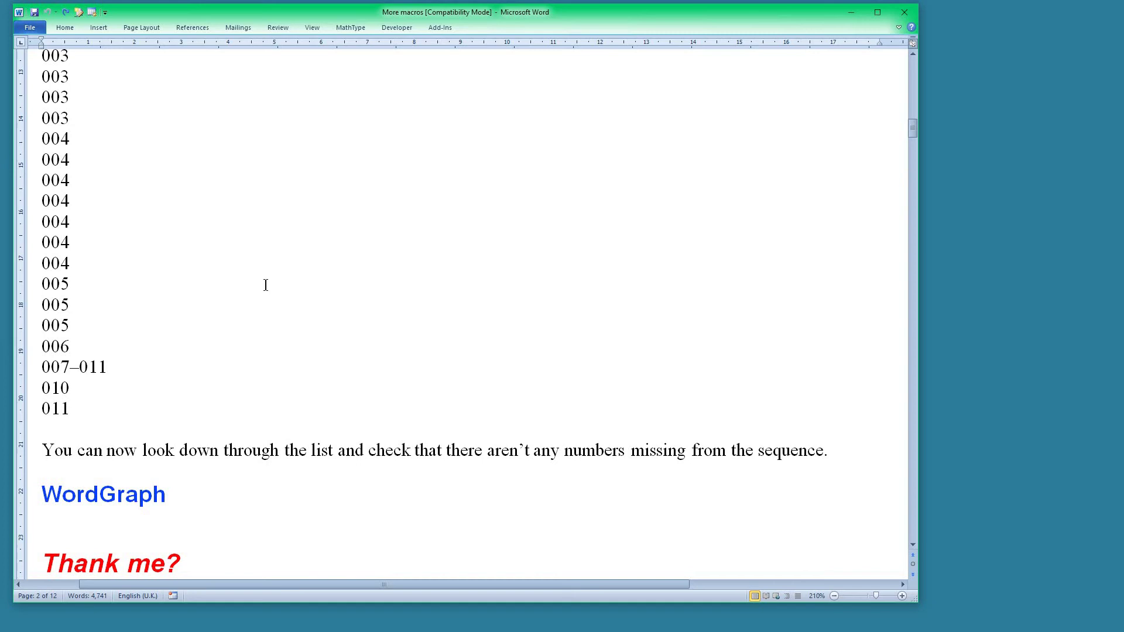
scroll(265, 285, down, 2)
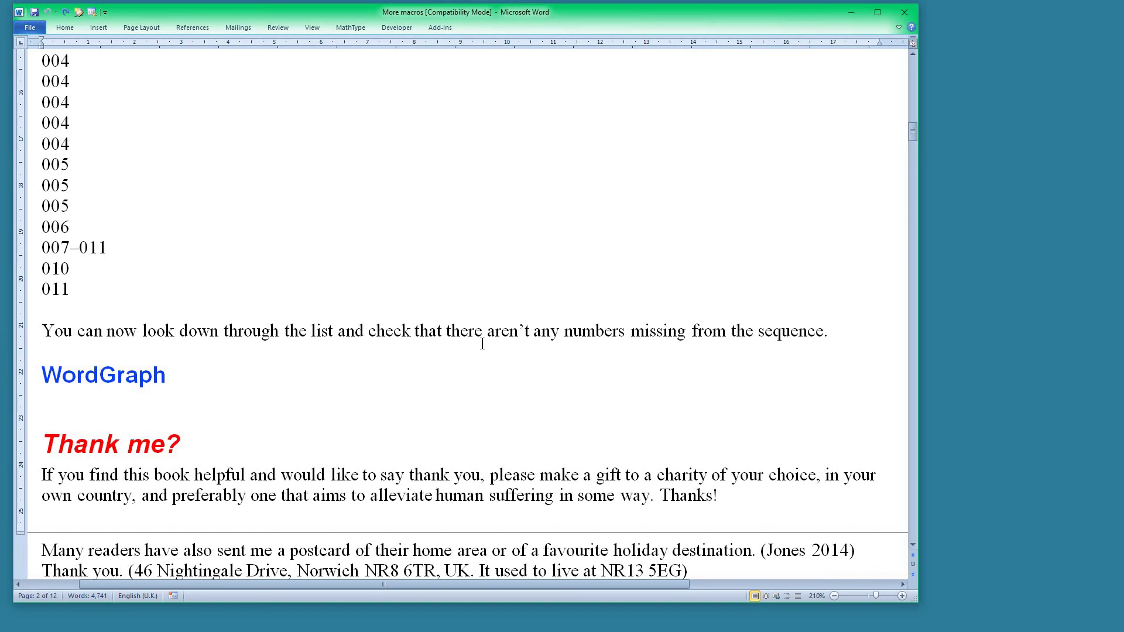
Open the WordGraph macro's code via Alt+F8 Edit, then close the code editor
double_click(130, 386)
key(ctrl+c)
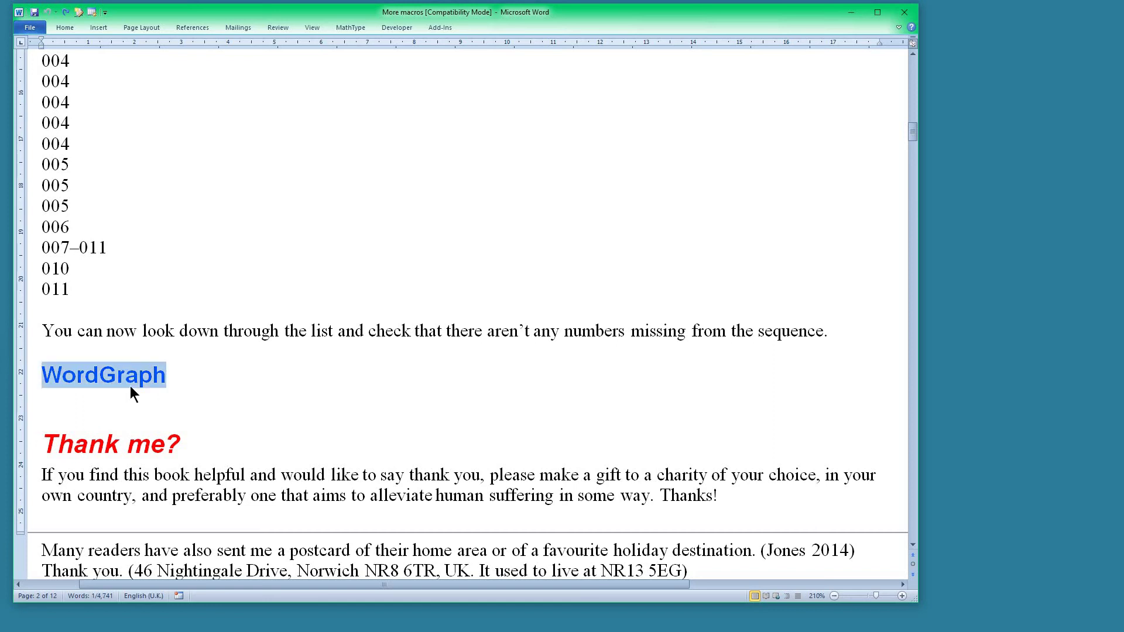
key(alt+F8)
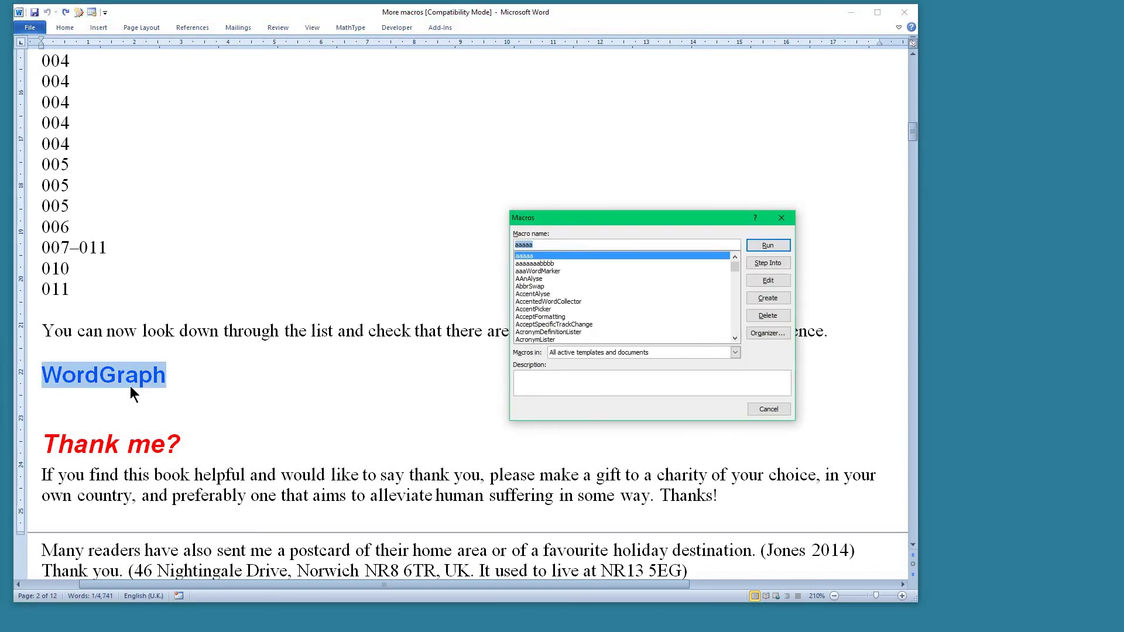
key(ctrl+v)
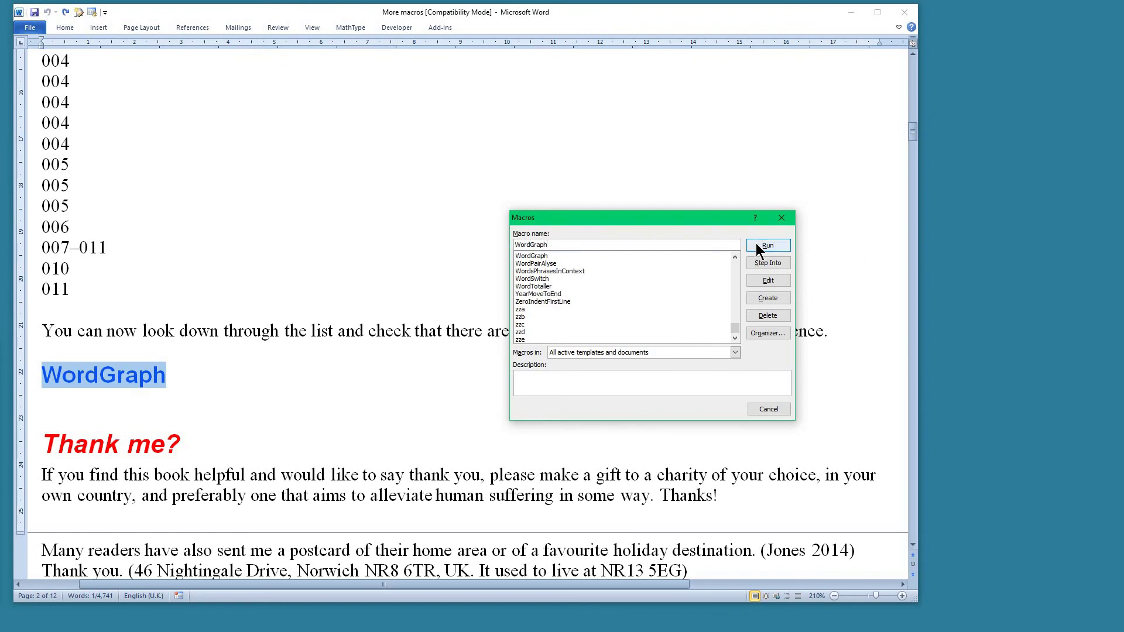
click(768, 280)
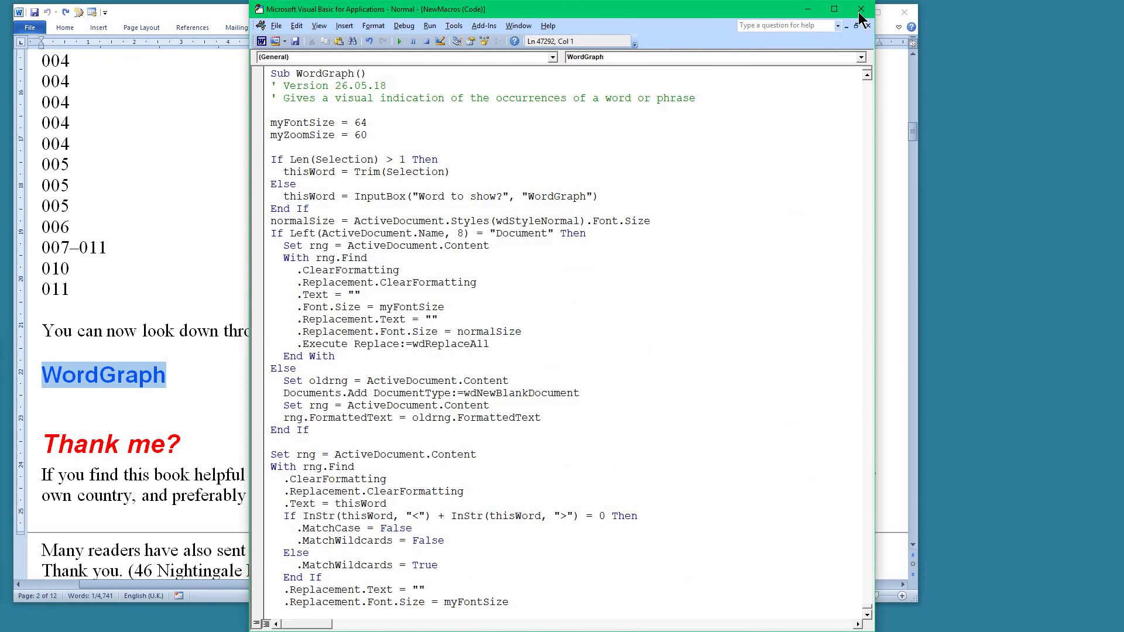
click(862, 10)
Select 'thank' in the Thank me? paragraph and bring up the WordGraph code ready to run
click(193, 445)
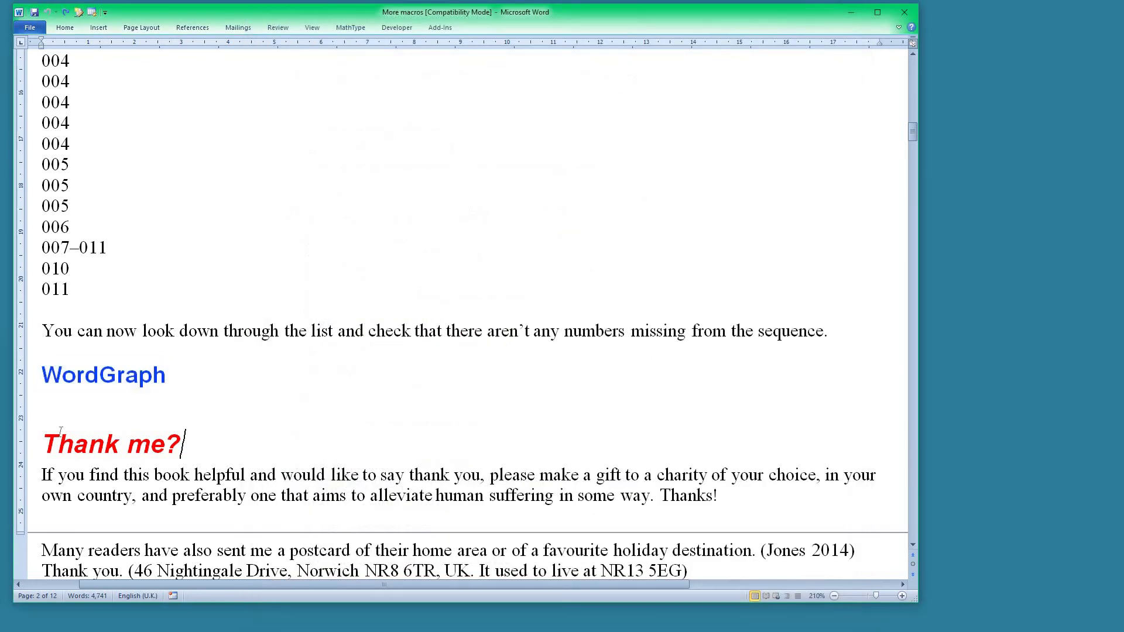
double_click(81, 457)
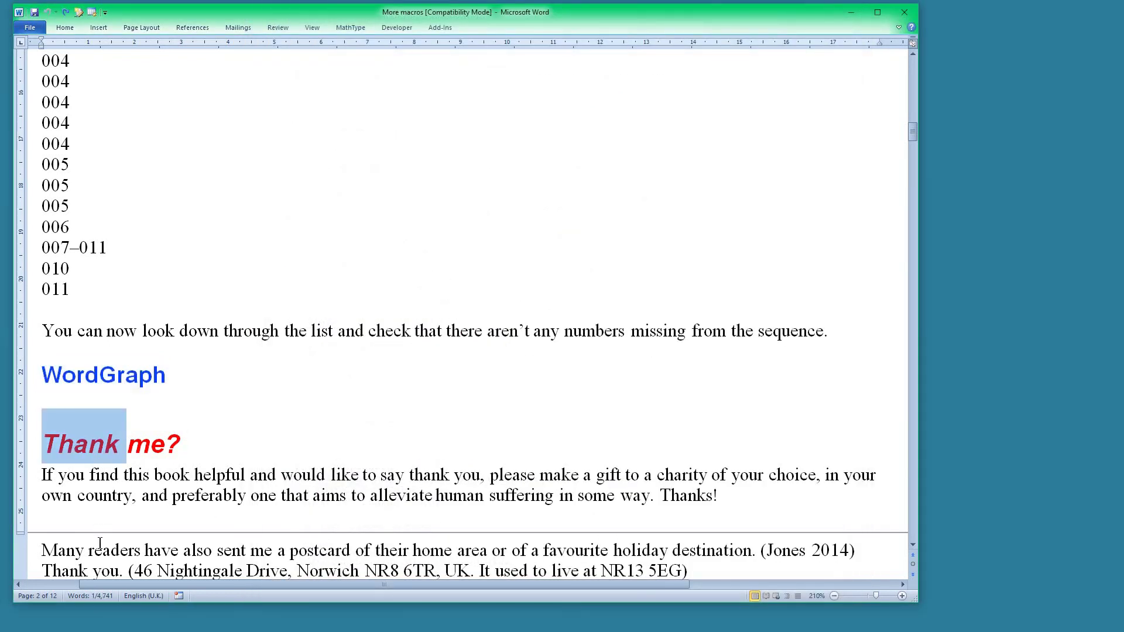
double_click(417, 476)
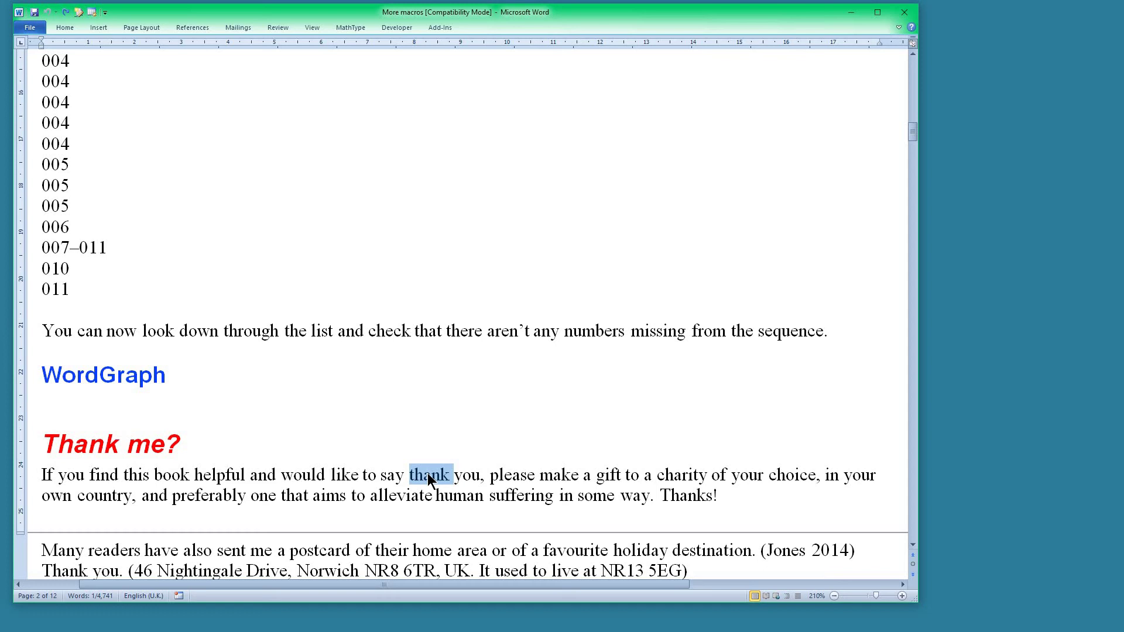
key(alt+F11)
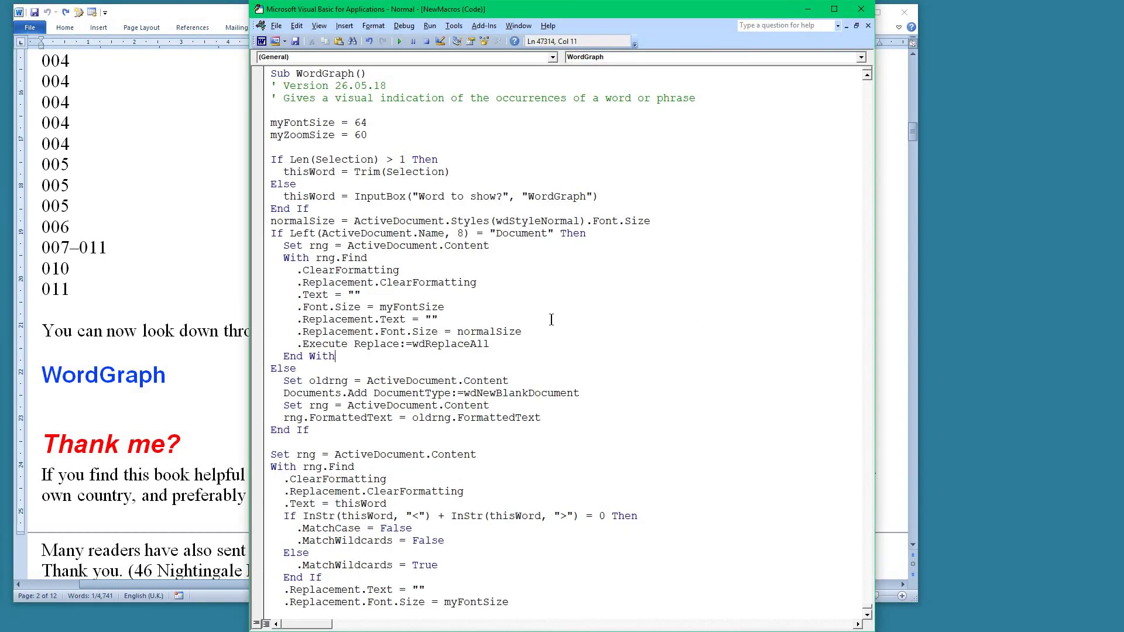
click(361, 73)
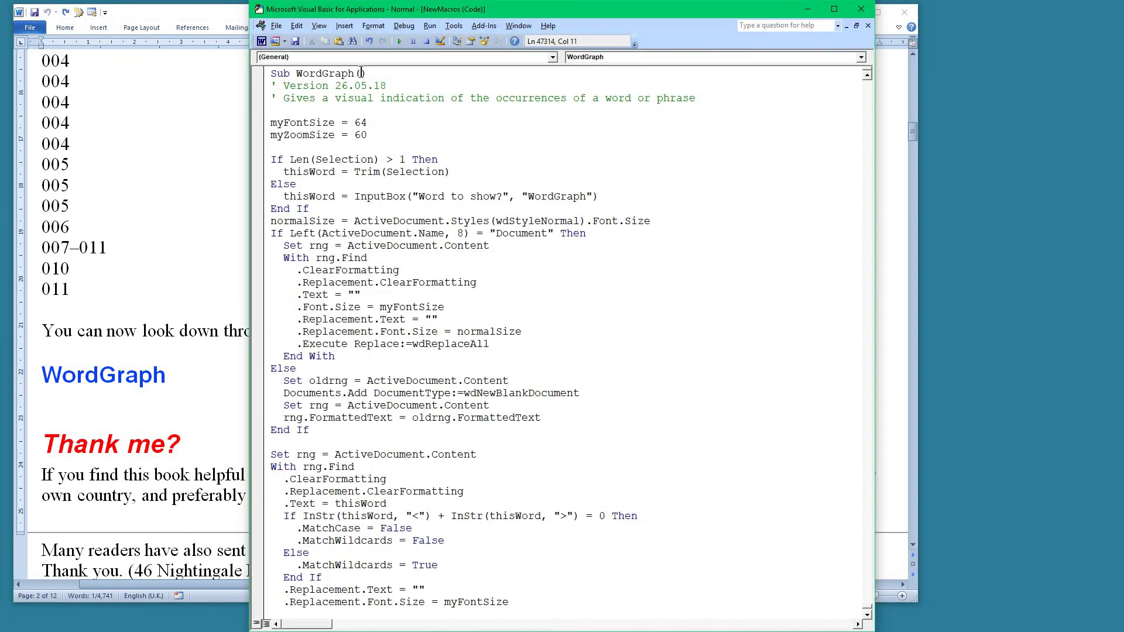
Run WordGraph on 'thank' and view the resulting Document27 copy with enlarged words
click(399, 40)
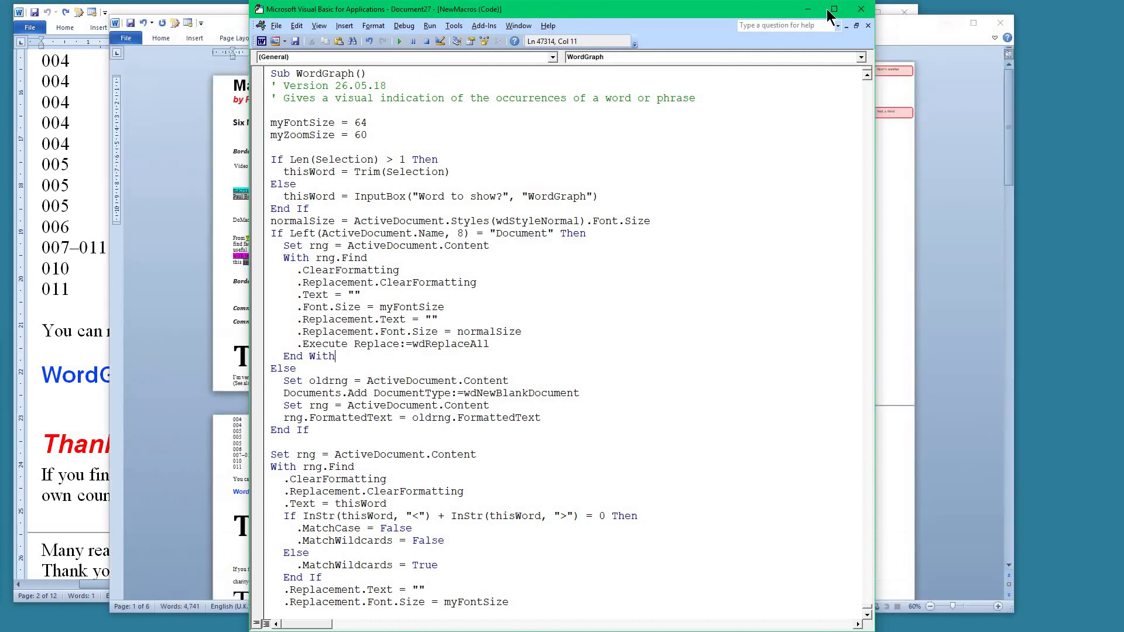
click(862, 9)
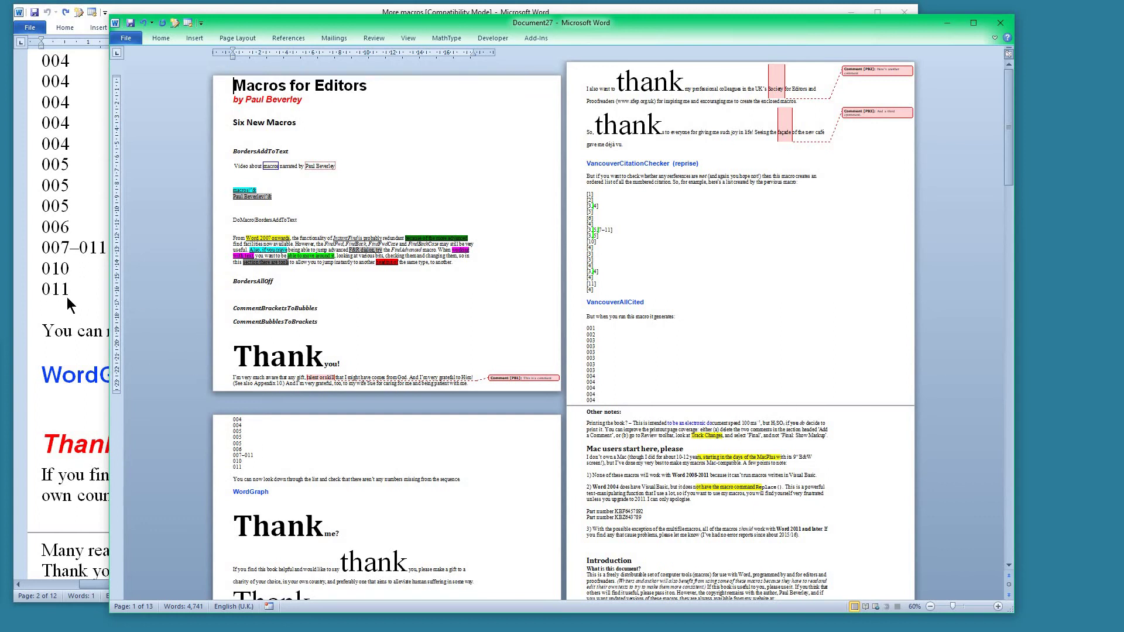
click(70, 328)
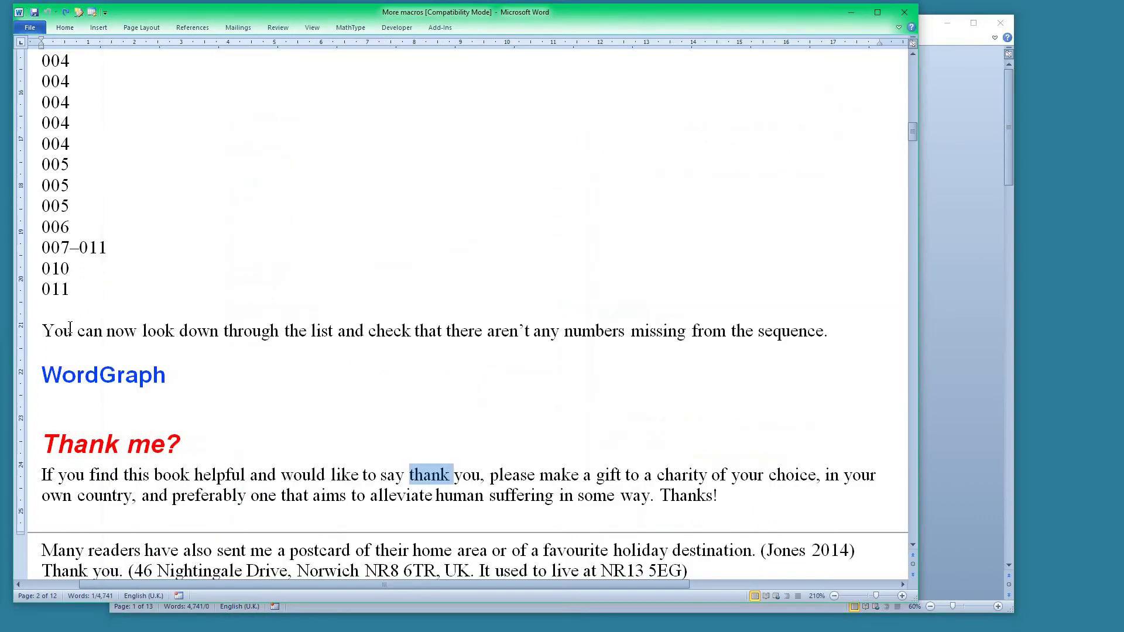
scroll(70, 328, up, 20)
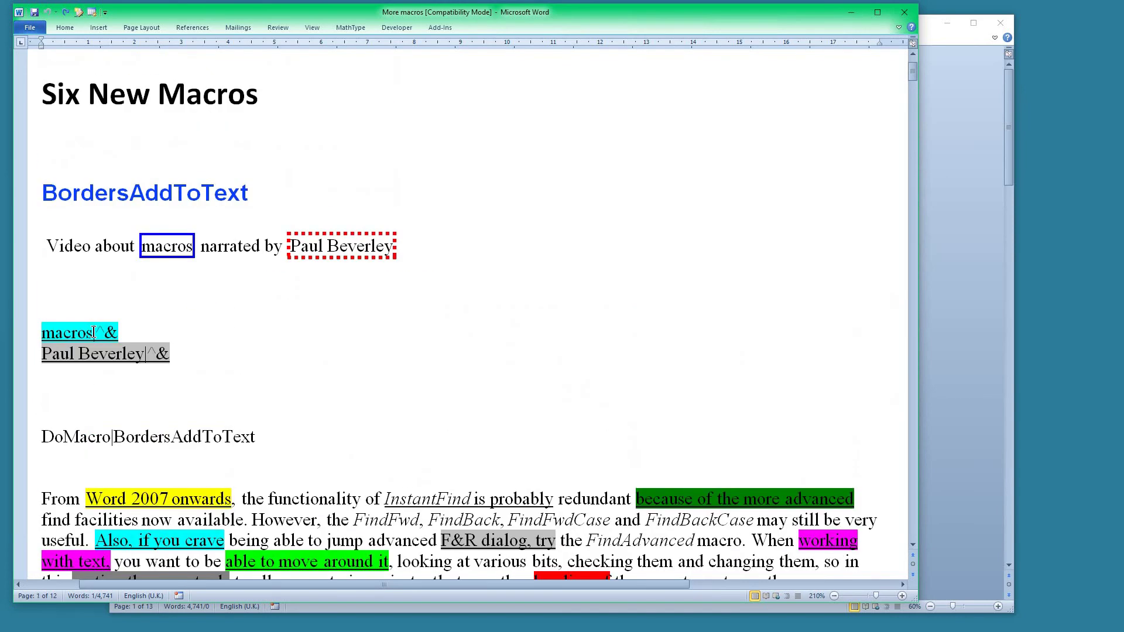
scroll(93, 333, down, 15)
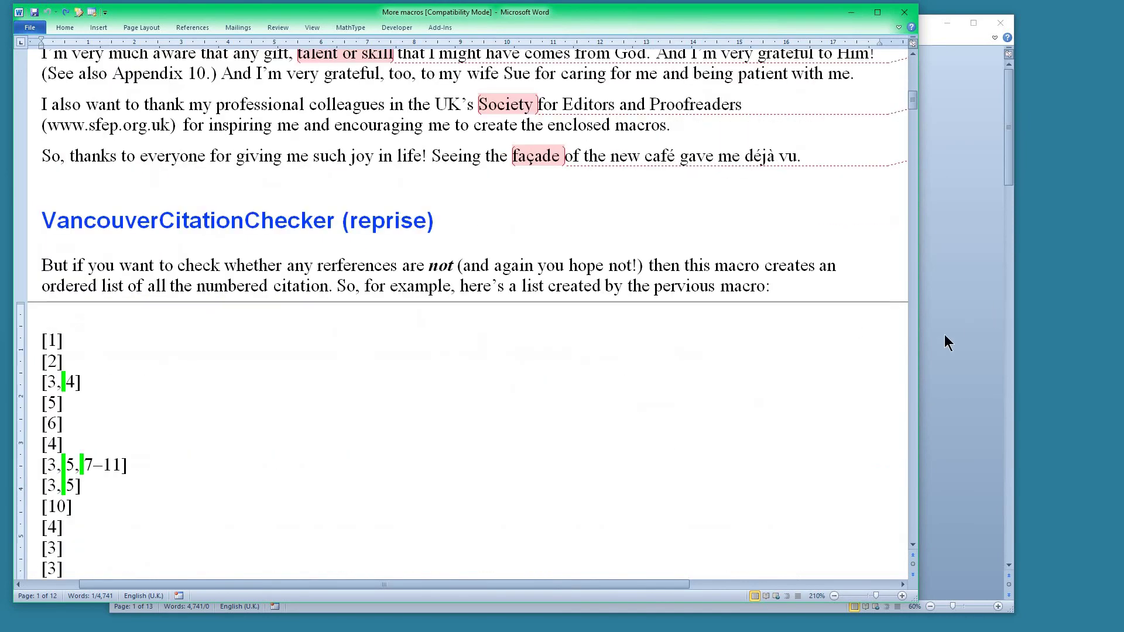
click(945, 335)
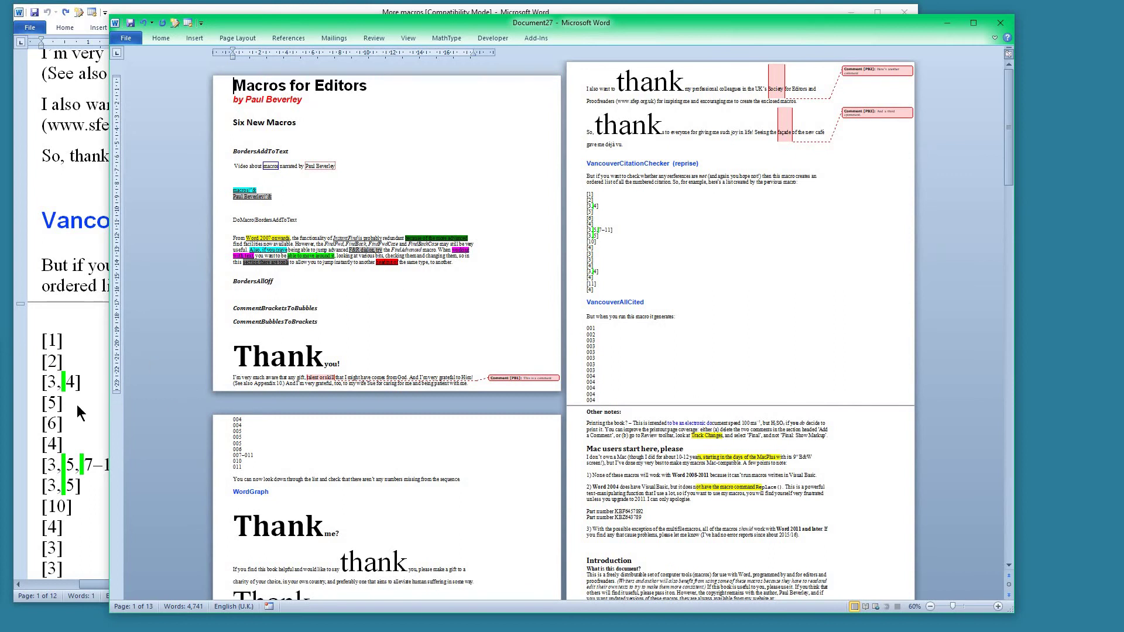
Return to Document27, scroll back to the Macros for Editors title page and click in the text
click(61, 443)
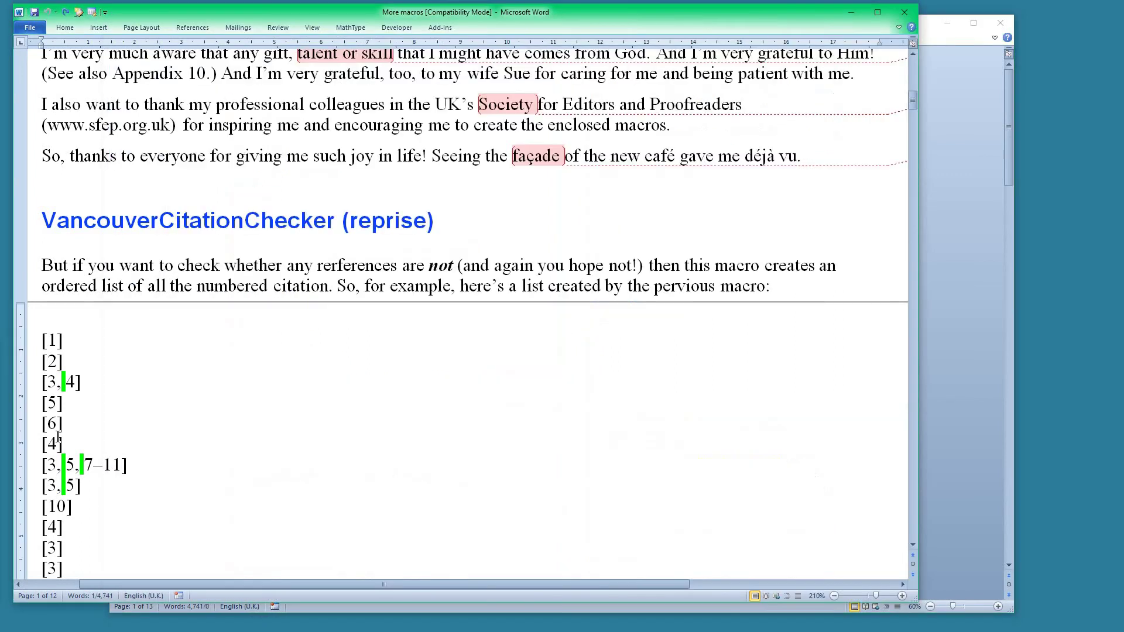
click(976, 312)
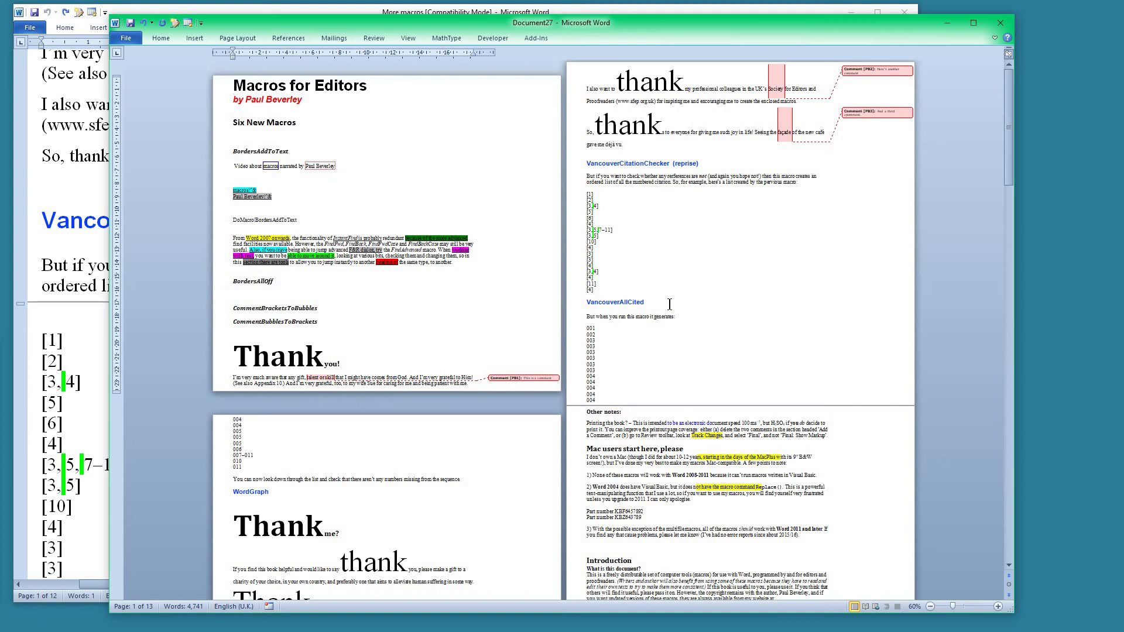
scroll(669, 304, down, 10)
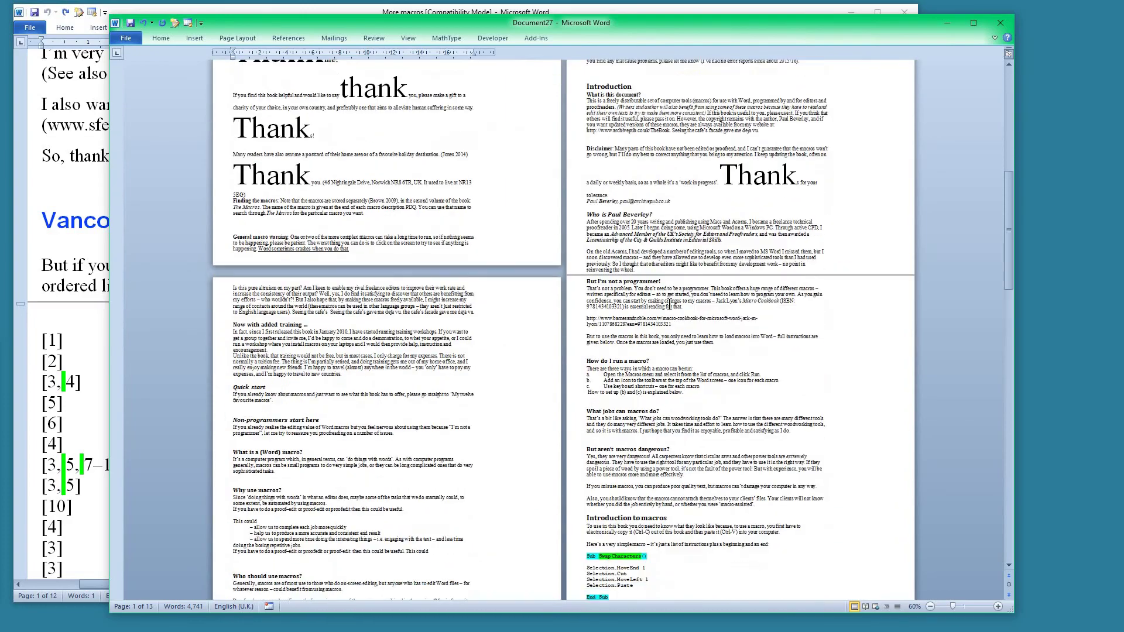
scroll(669, 304, down, 8)
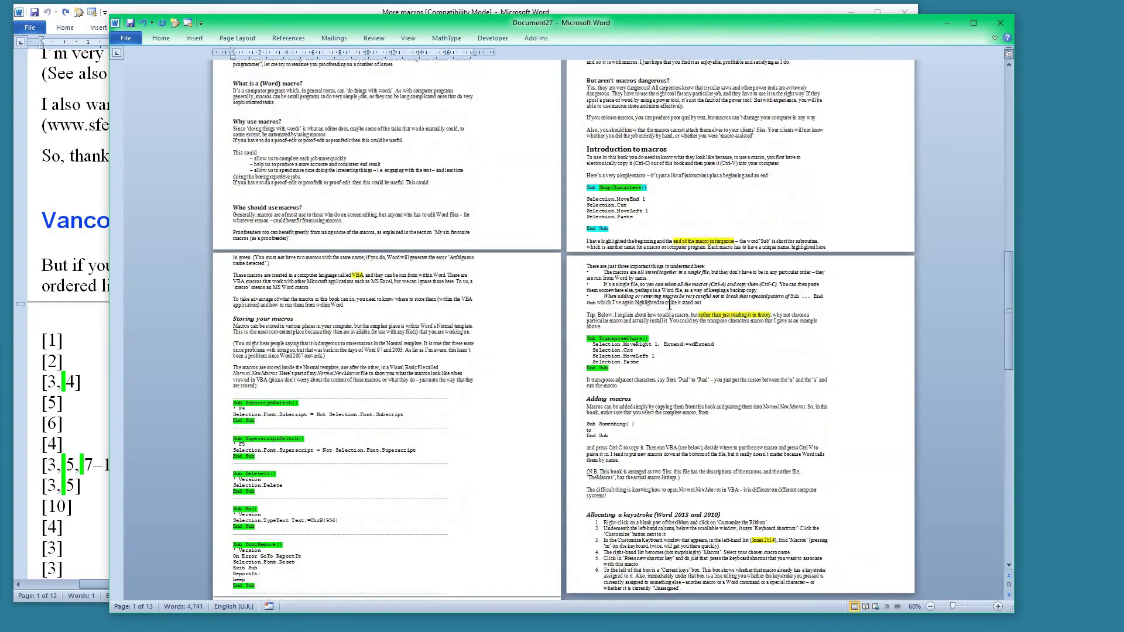
scroll(670, 304, up, 20)
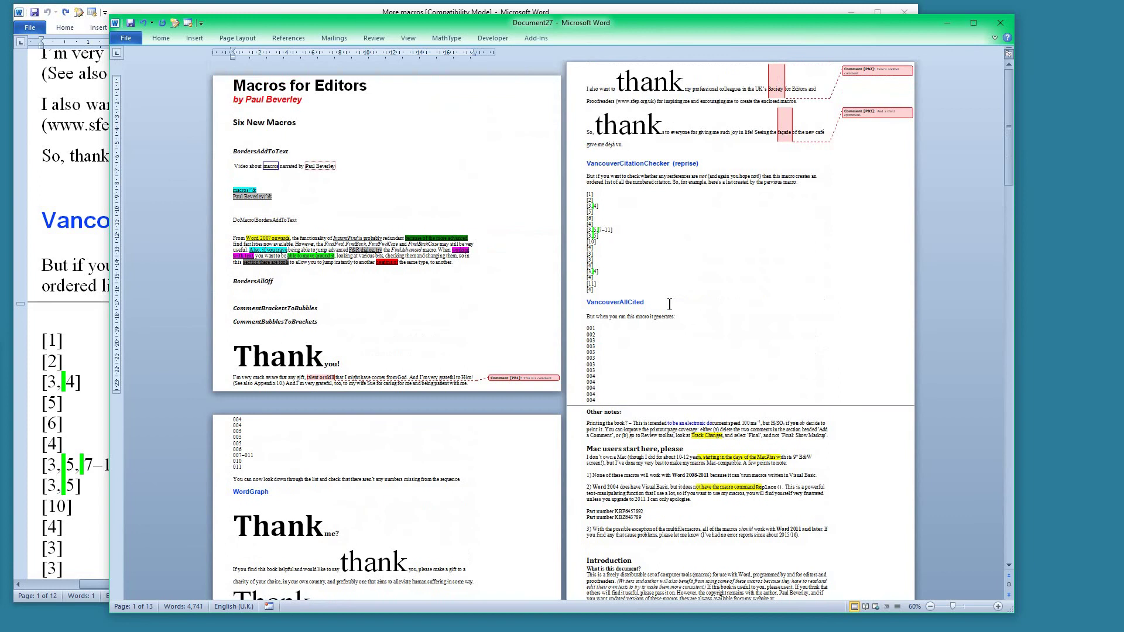
click(699, 241)
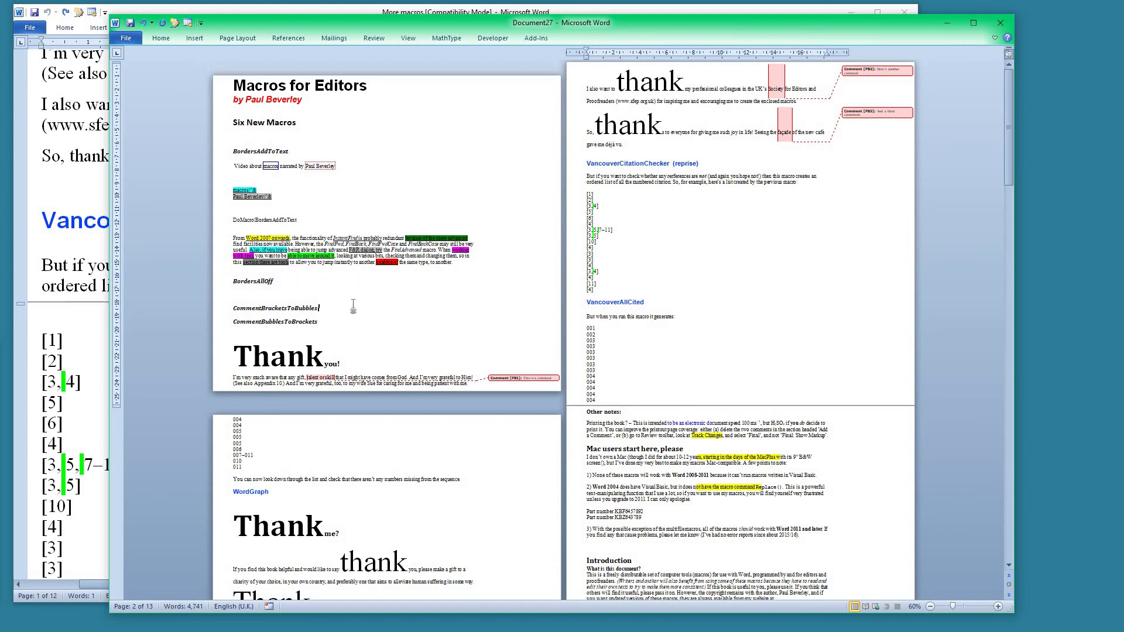
Place the cursor after CommentBracketsToBubbles and run WordGraph with 'macro' as the word to show
click(353, 308)
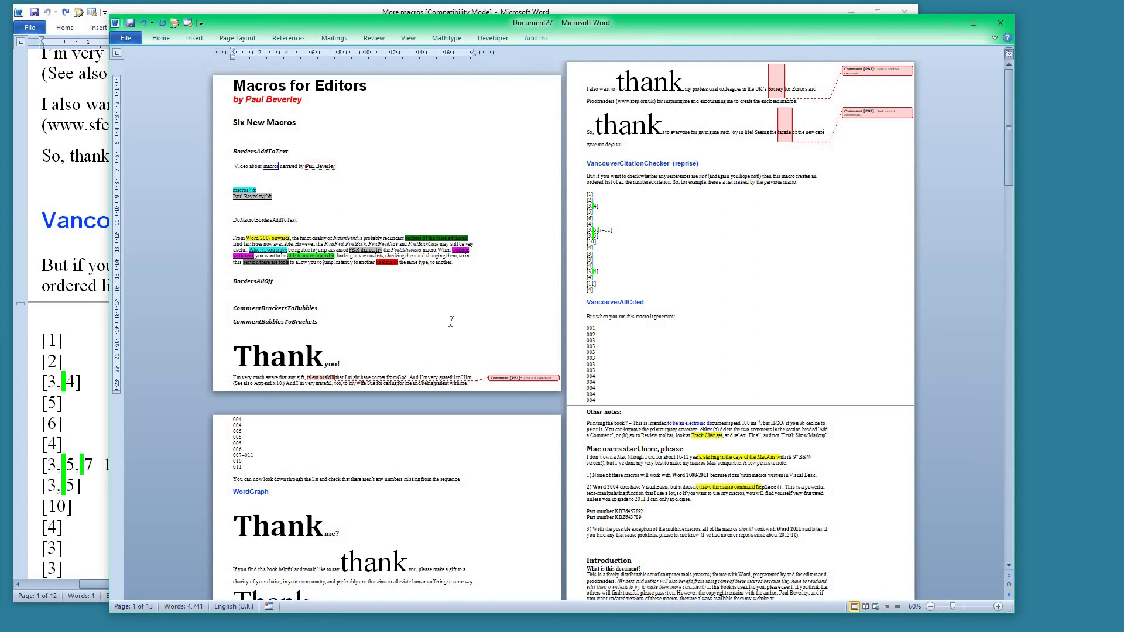
key(alt+F8)
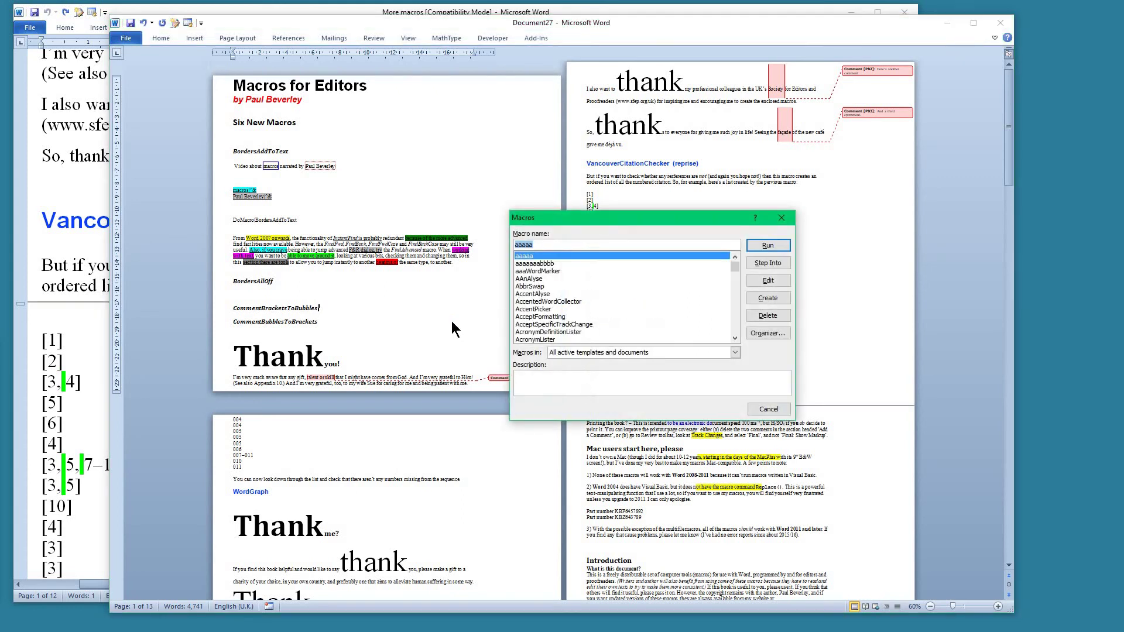
text(wo)
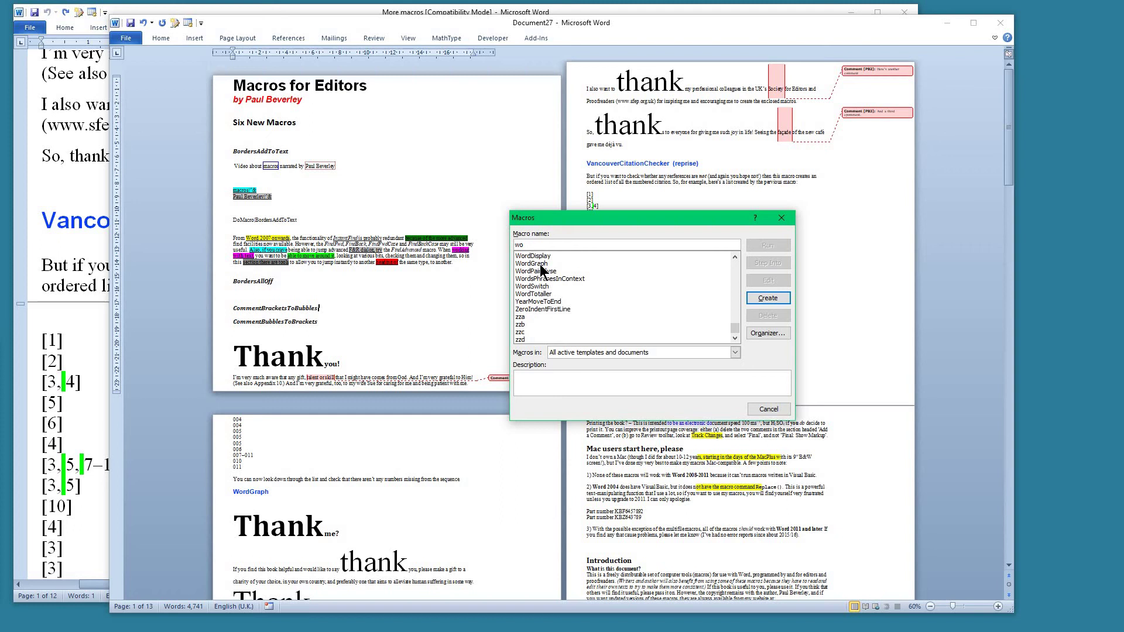
click(540, 263)
click(769, 244)
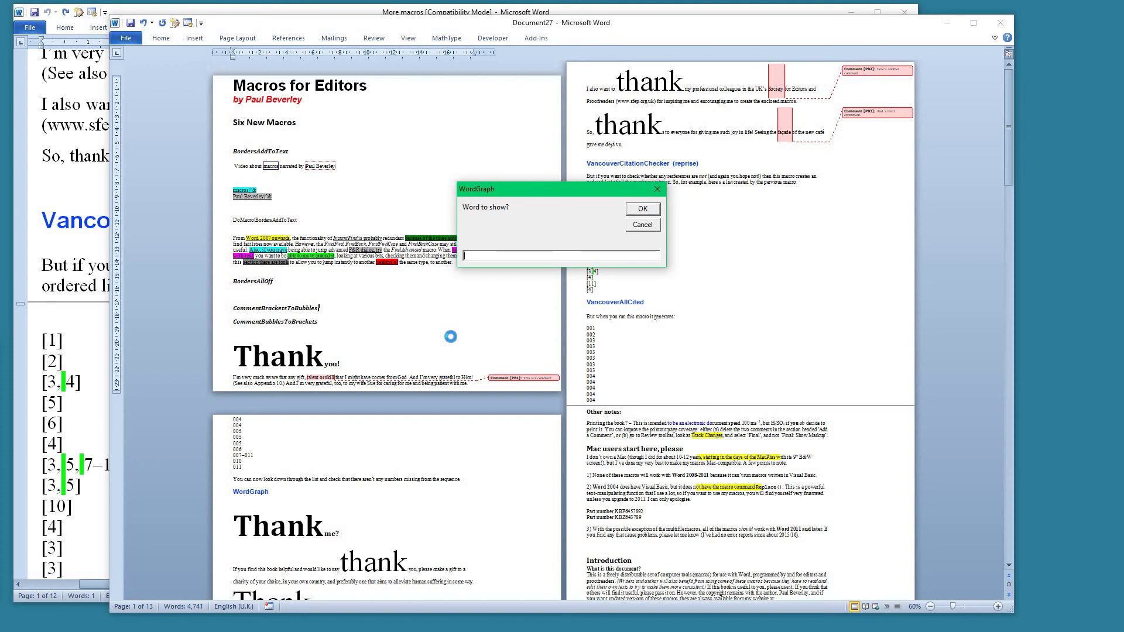
text(macro)
key(Return)
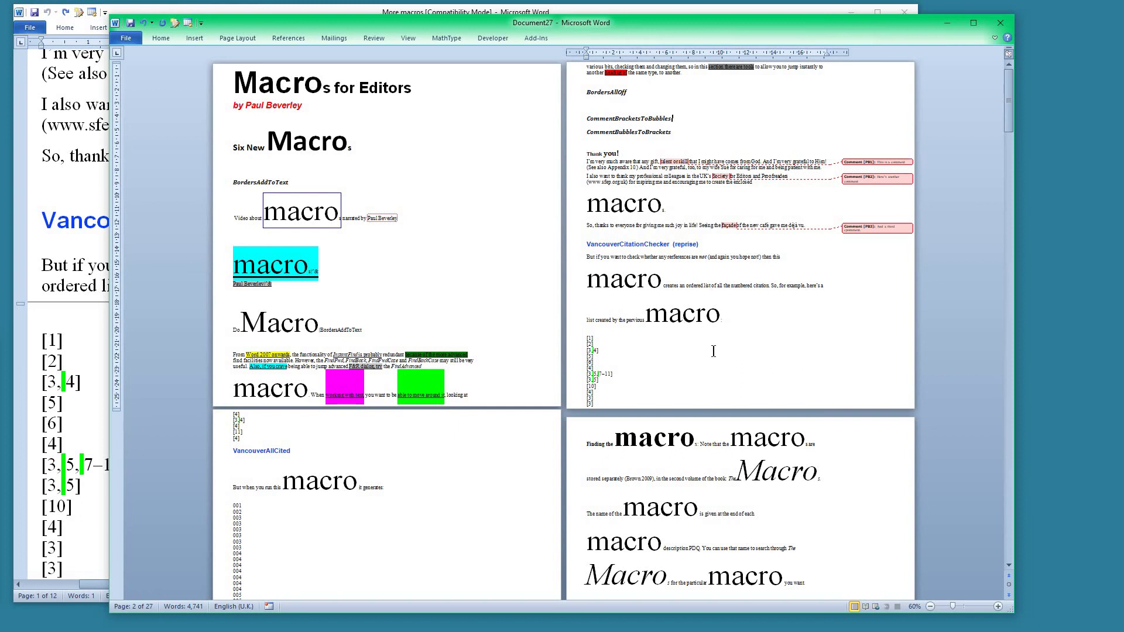
Scroll through Document27's pages to inspect the enlarged 'macro' words
scroll(688, 318, down, 15)
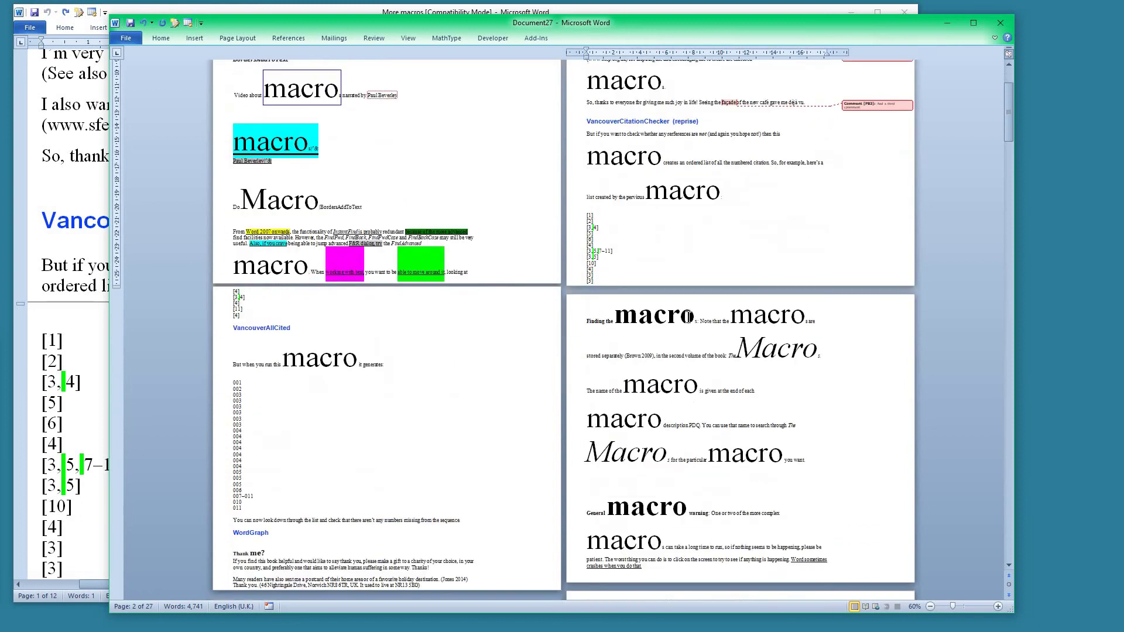
scroll(689, 315, up, 6)
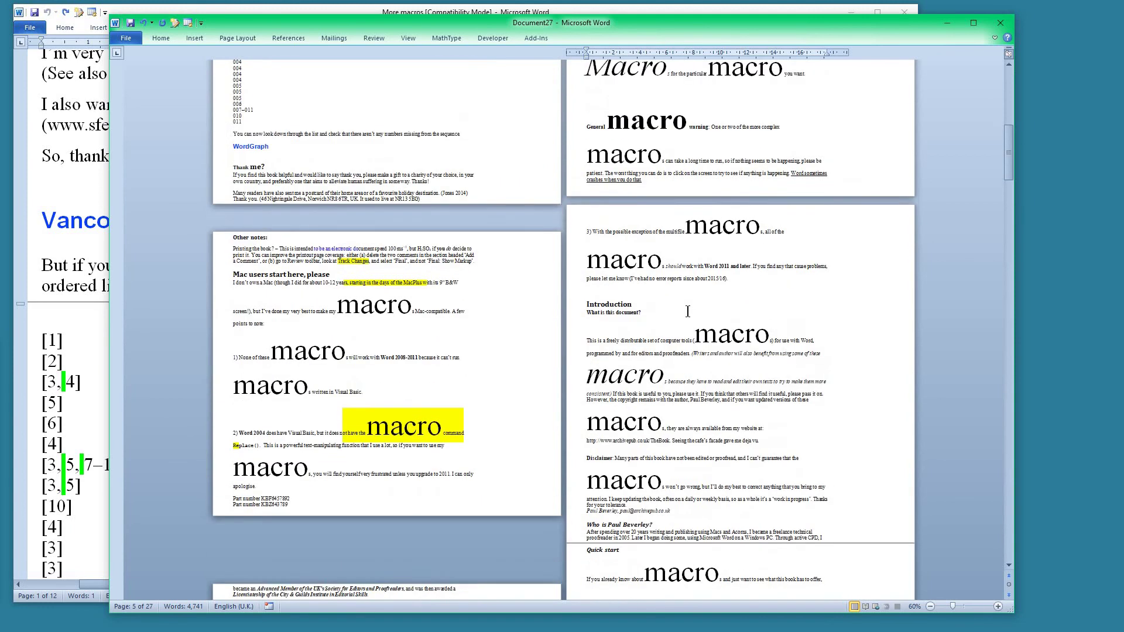
scroll(687, 311, down, 2)
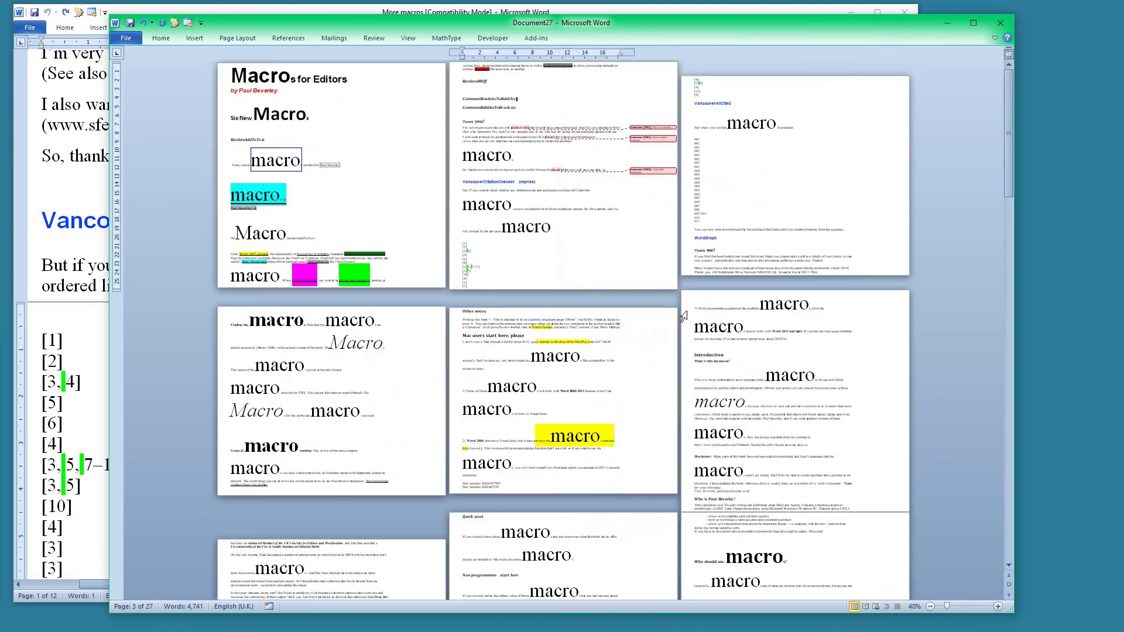
scroll(686, 314, down, 1)
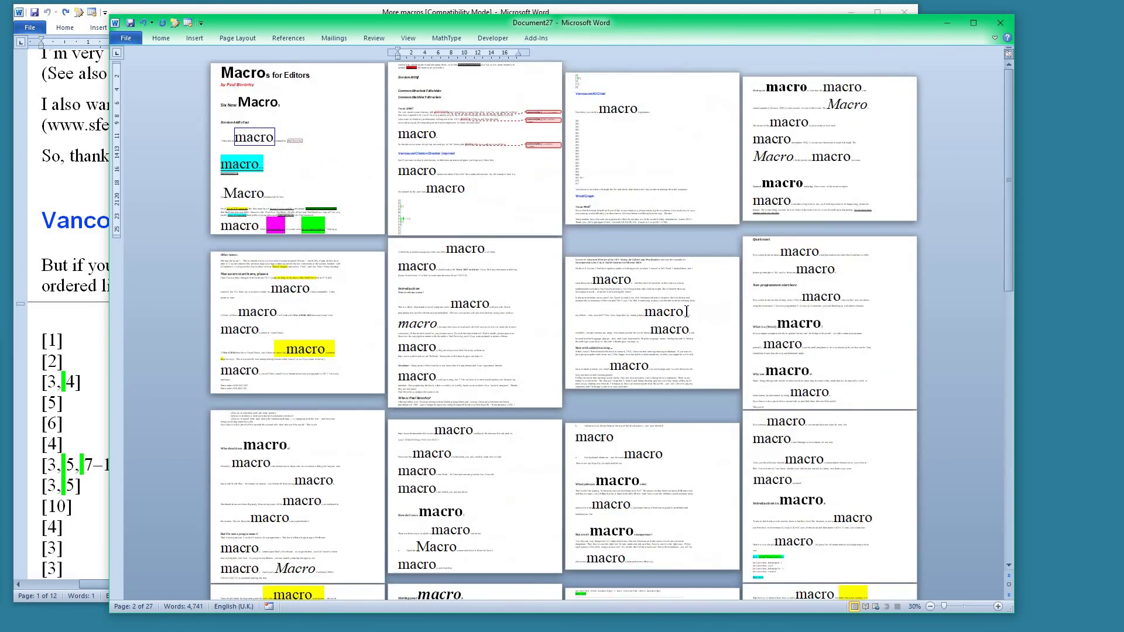
scroll(686, 311, down, 1)
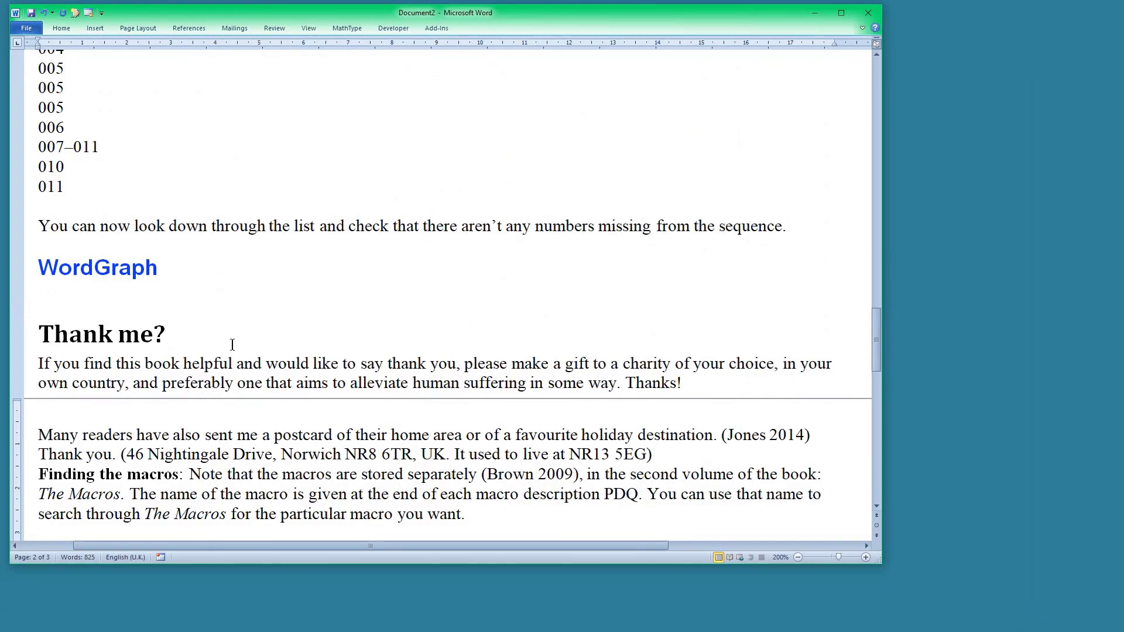
scroll(233, 344, down, 1)
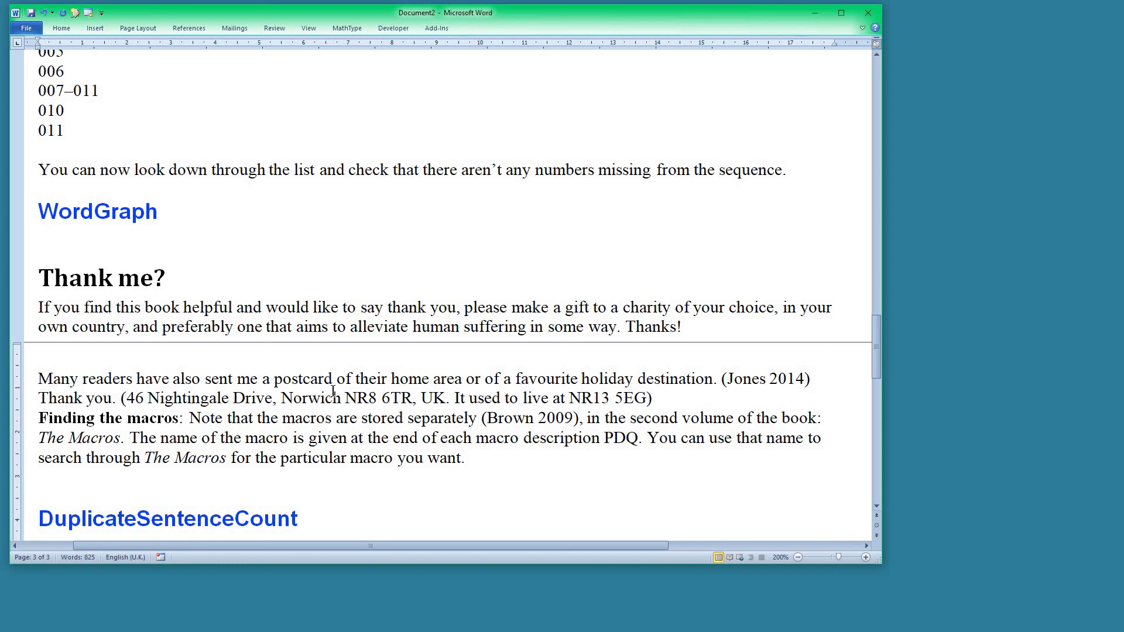
Run the DuplicateSentenceCount macro to append the three repeated sentences with counts 3, 2 and 2
key(alt+F8)
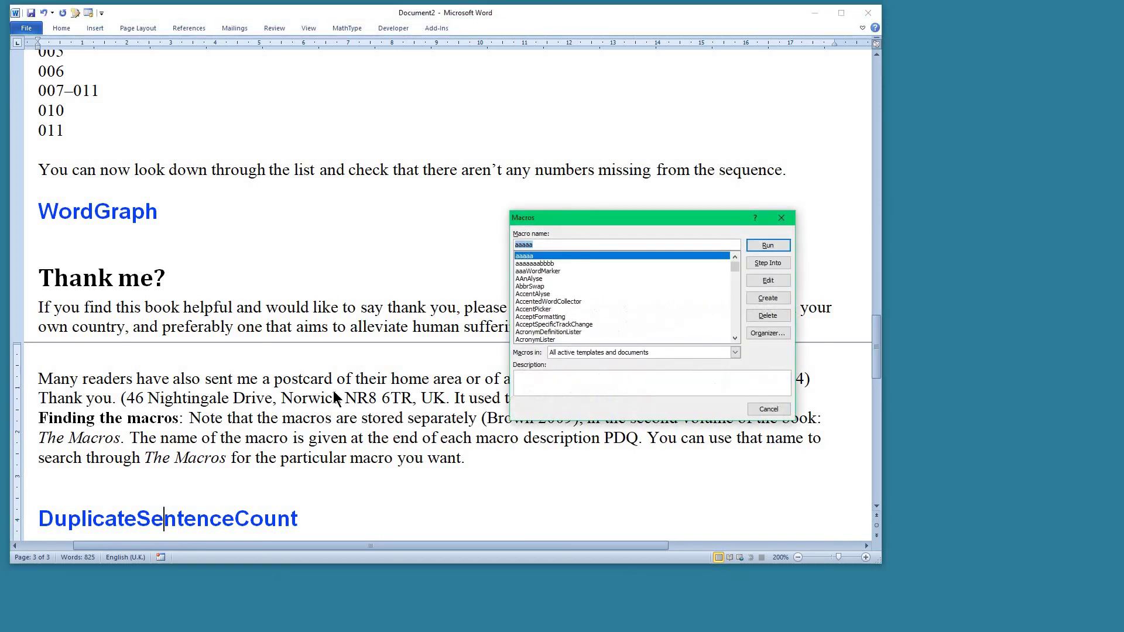
text(dupl)
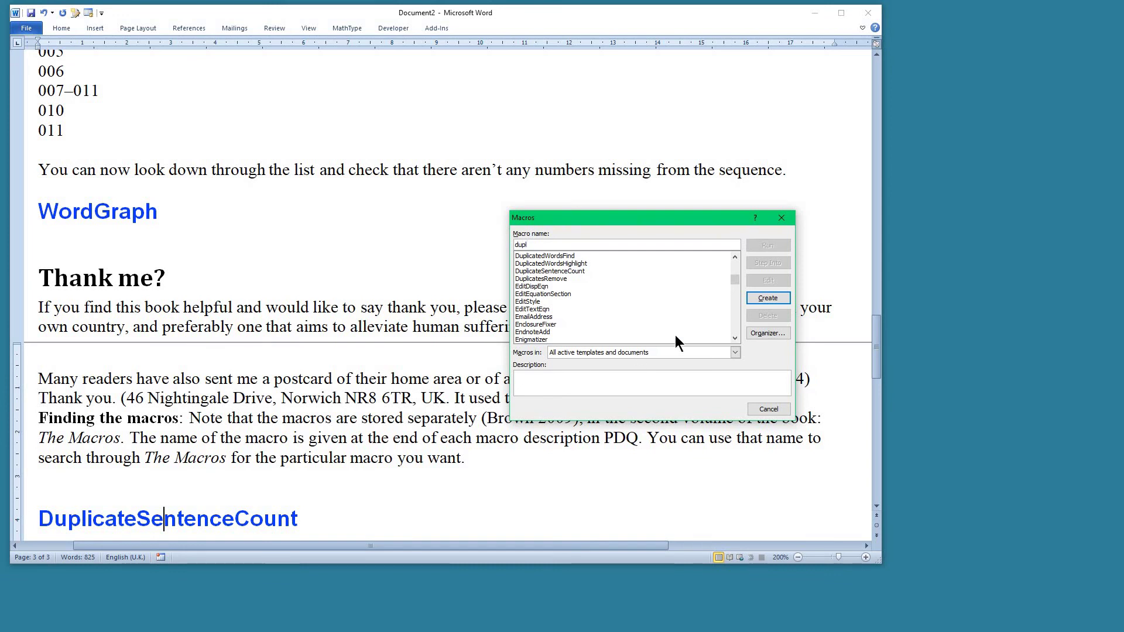
click(571, 271)
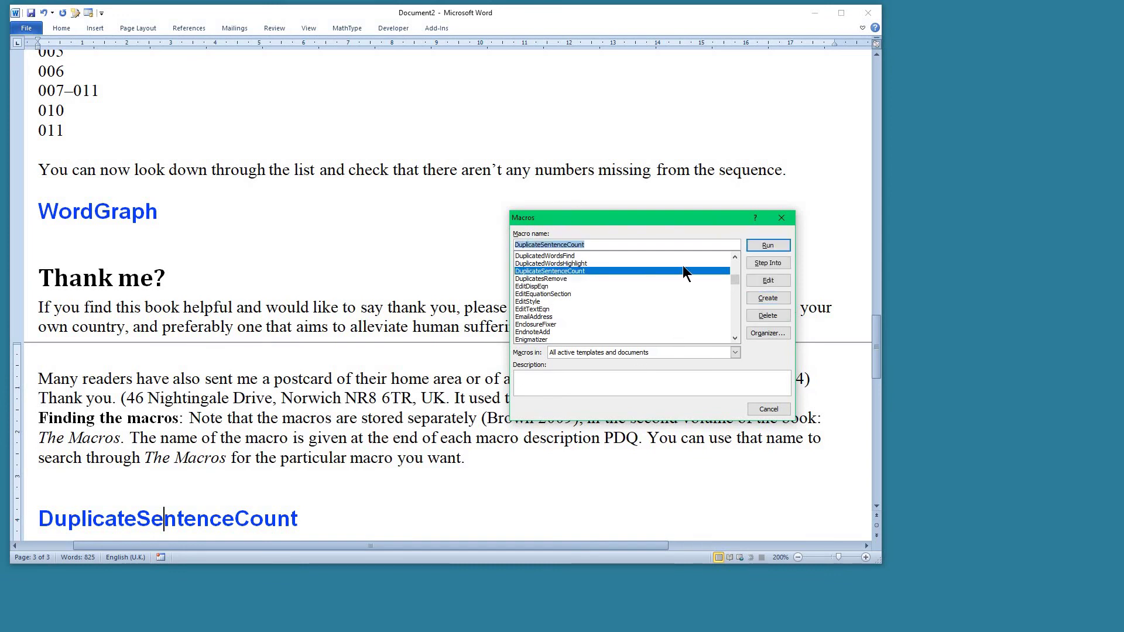
click(765, 245)
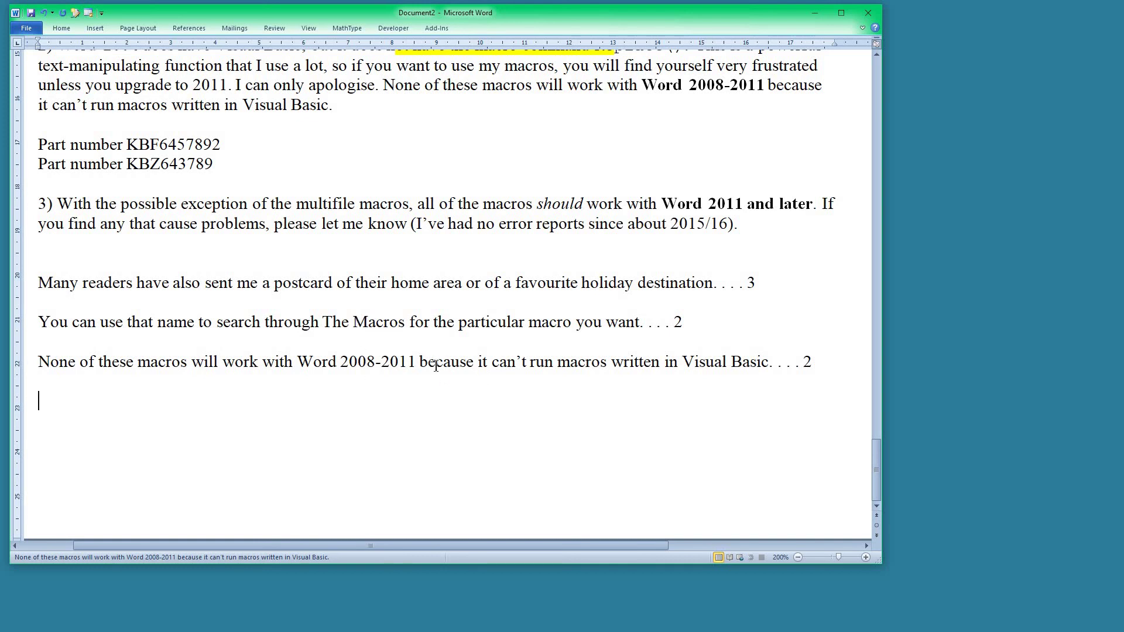
Replace 'ix' in the top heading with 'even' so it reads 'Seven New Macros'
scroll(430, 386, up, 4)
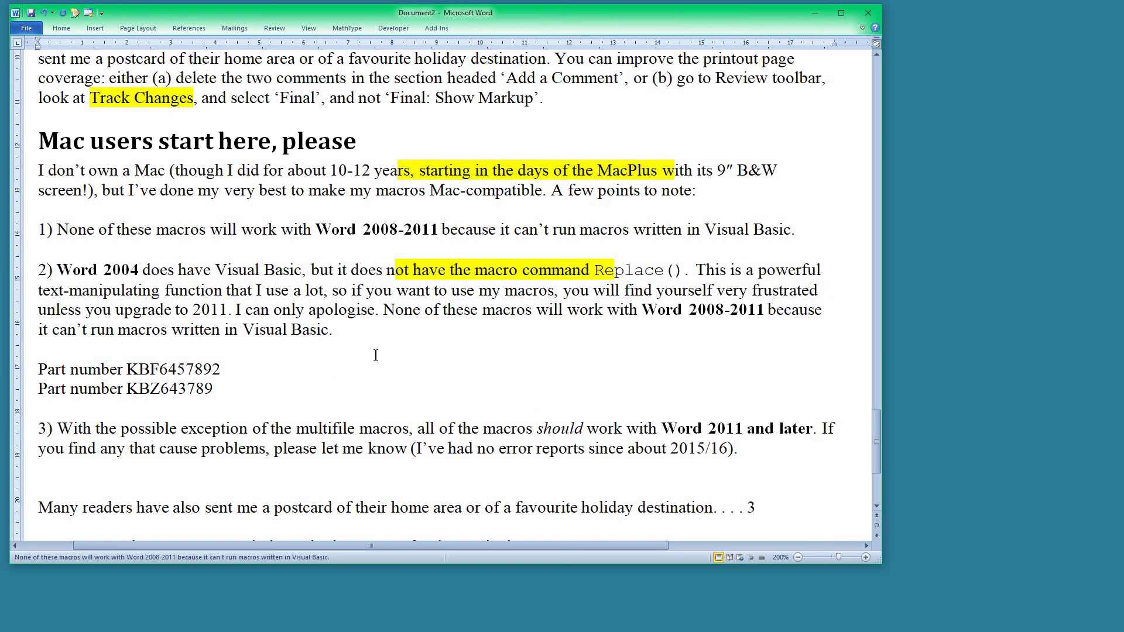
scroll(380, 355, up, 3)
scroll(376, 356, up, 3)
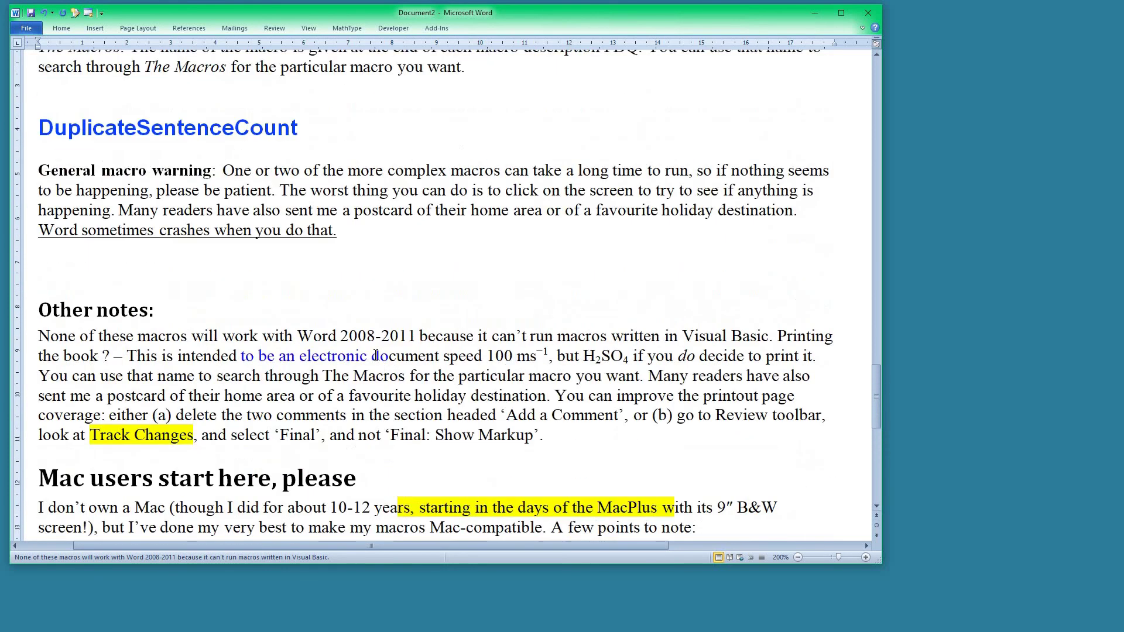
scroll(389, 371, down, 3)
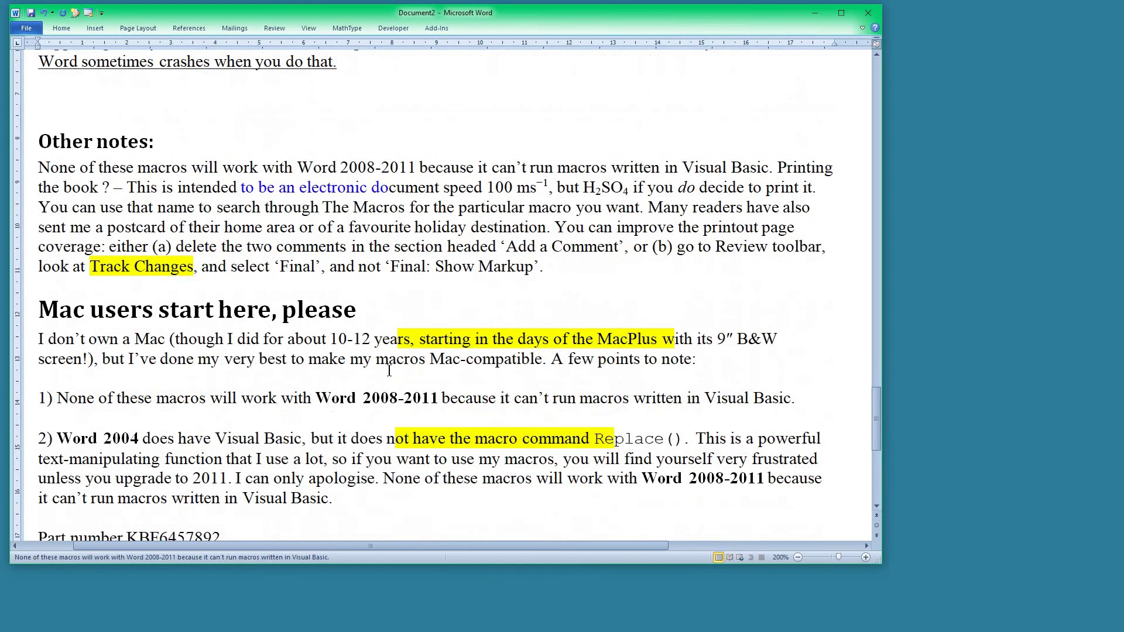
scroll(389, 370, up, 14)
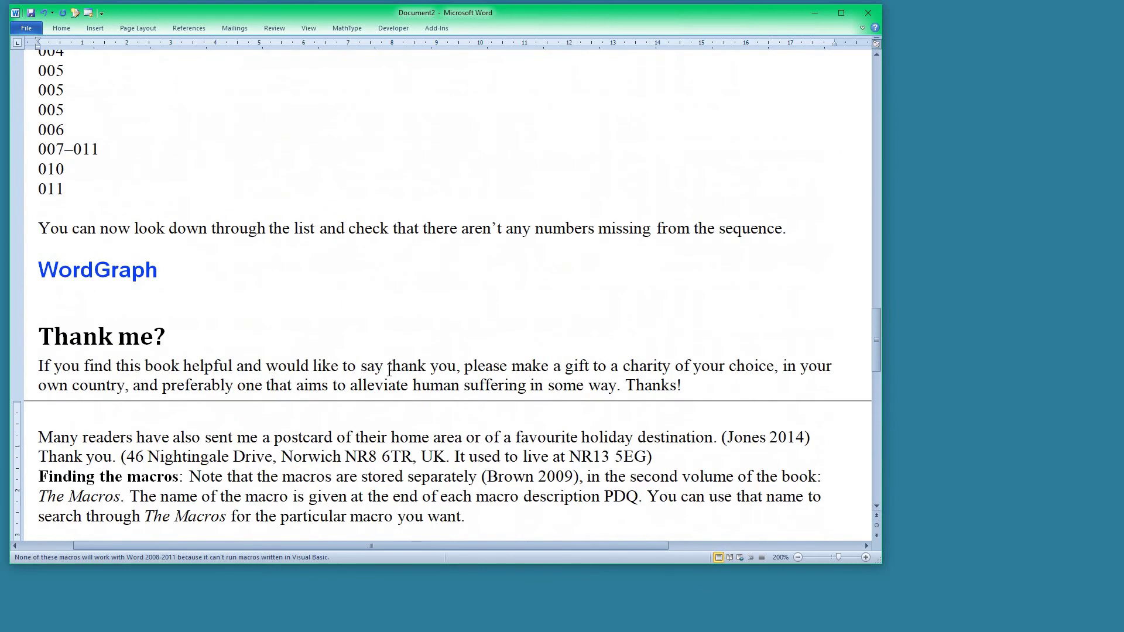
scroll(390, 371, down, 3)
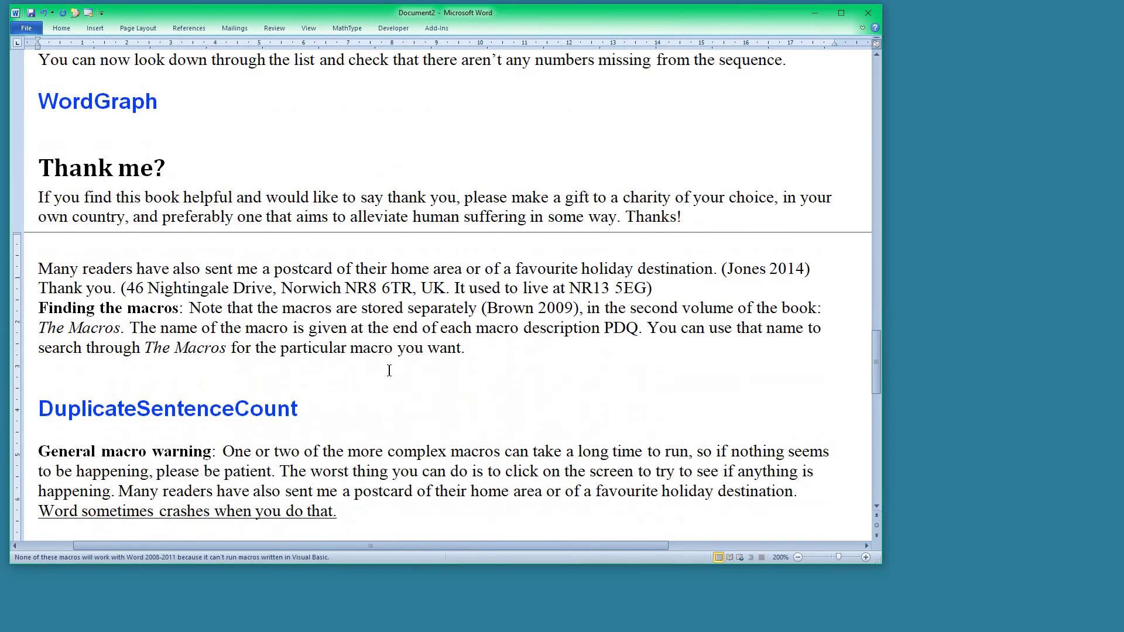
scroll(389, 371, up, 20)
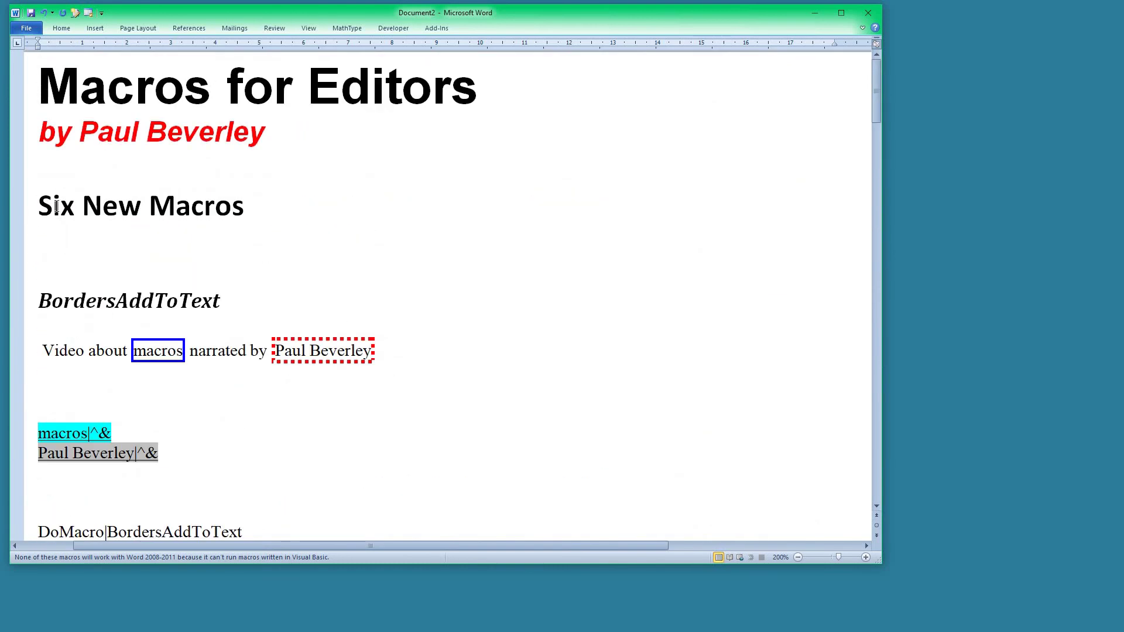
drag(54, 202, 73, 203)
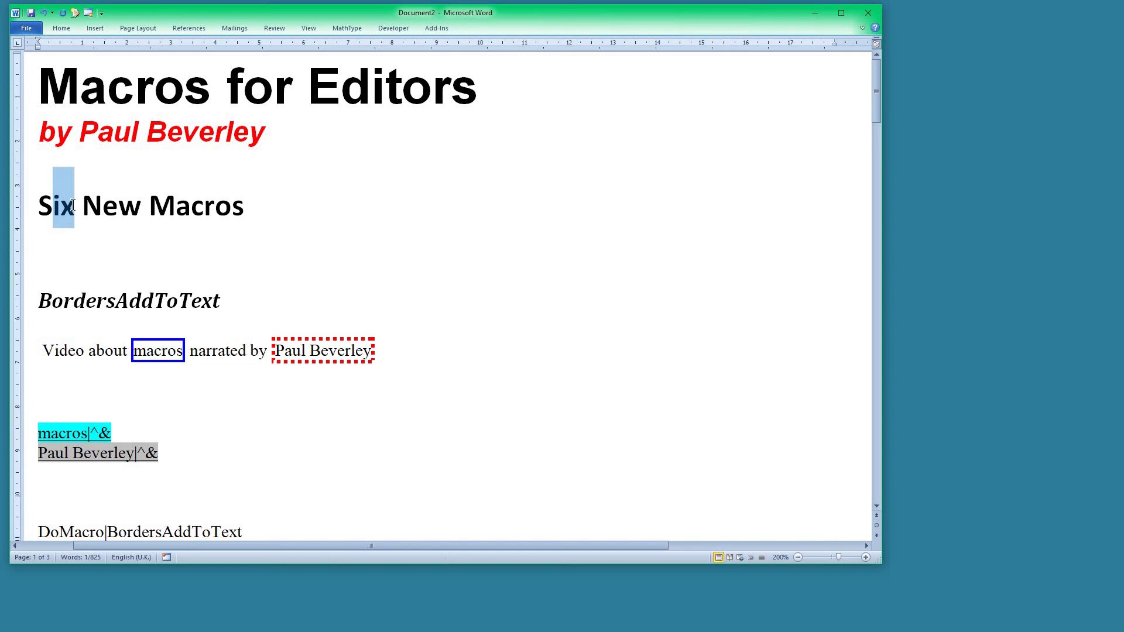
text(even)
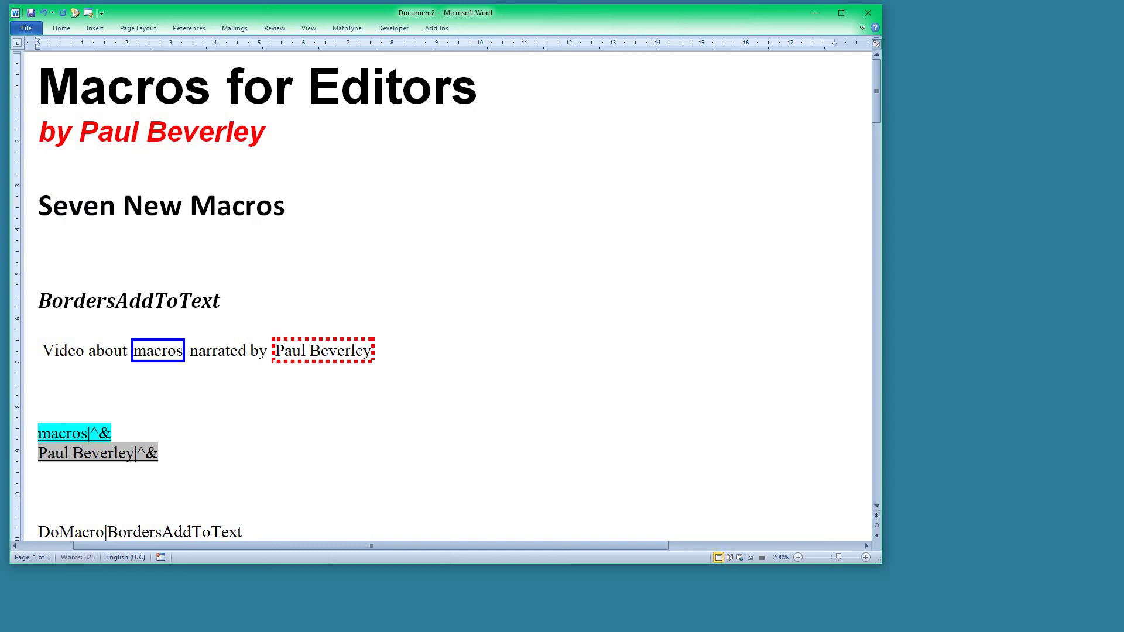